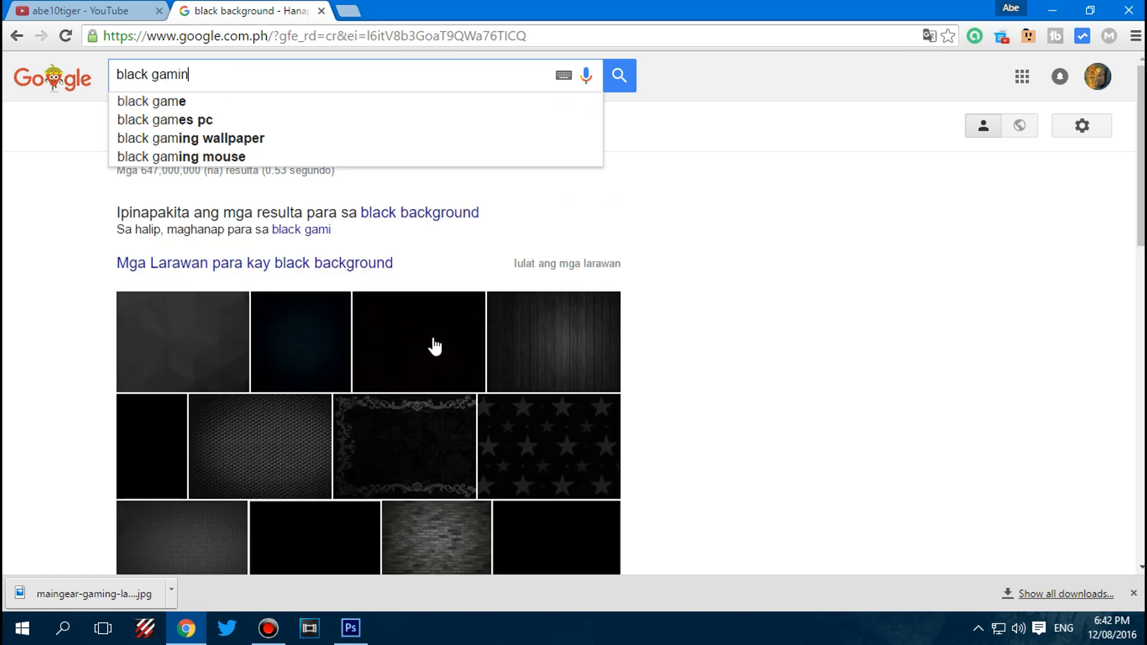
- Search Google Images for "black gaming background"
{"action": "type", "text": "d"}
{"action": "key", "text": "Return"}
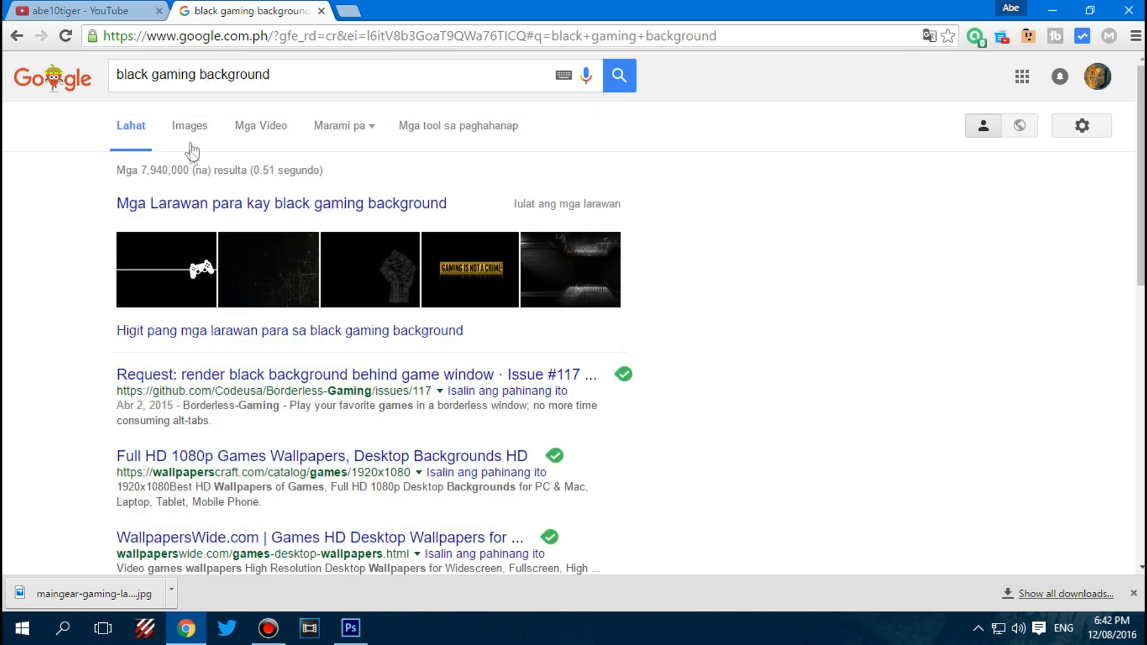
{"action": "left_click", "coordinate": [187, 131]}
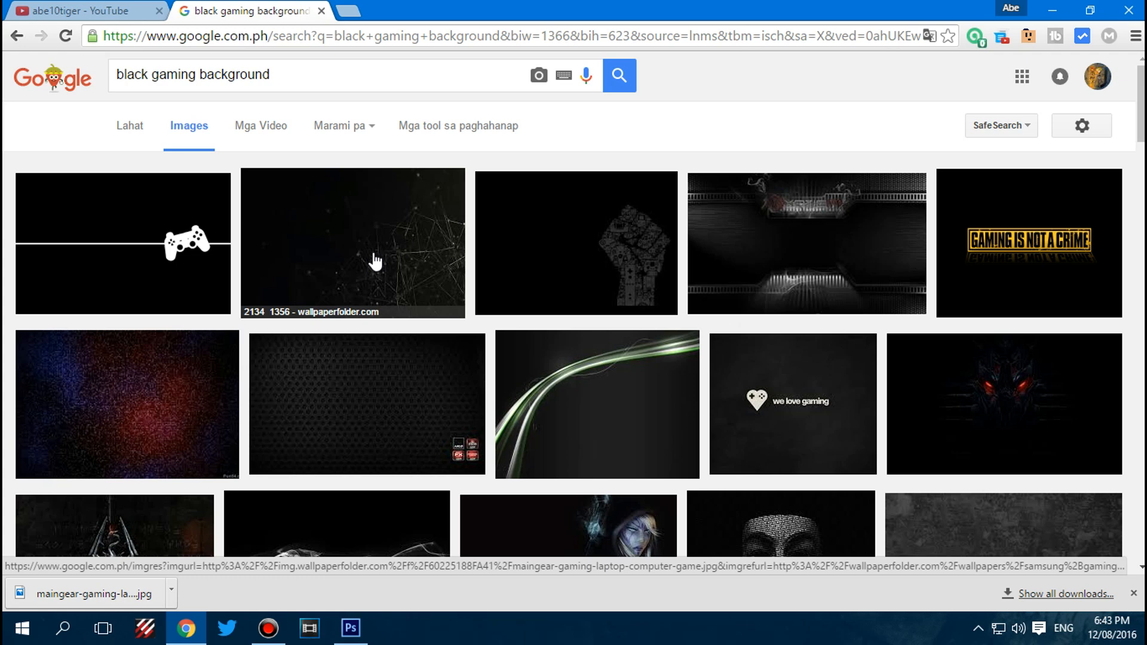
- Open the dark line-network wallpaper from wallpaperfolder.com at full size and save it as maingear-gaming-laptop-computer-game (1).jpg in the backgrounds folder
{"action": "left_click", "coordinate": [327, 255]}
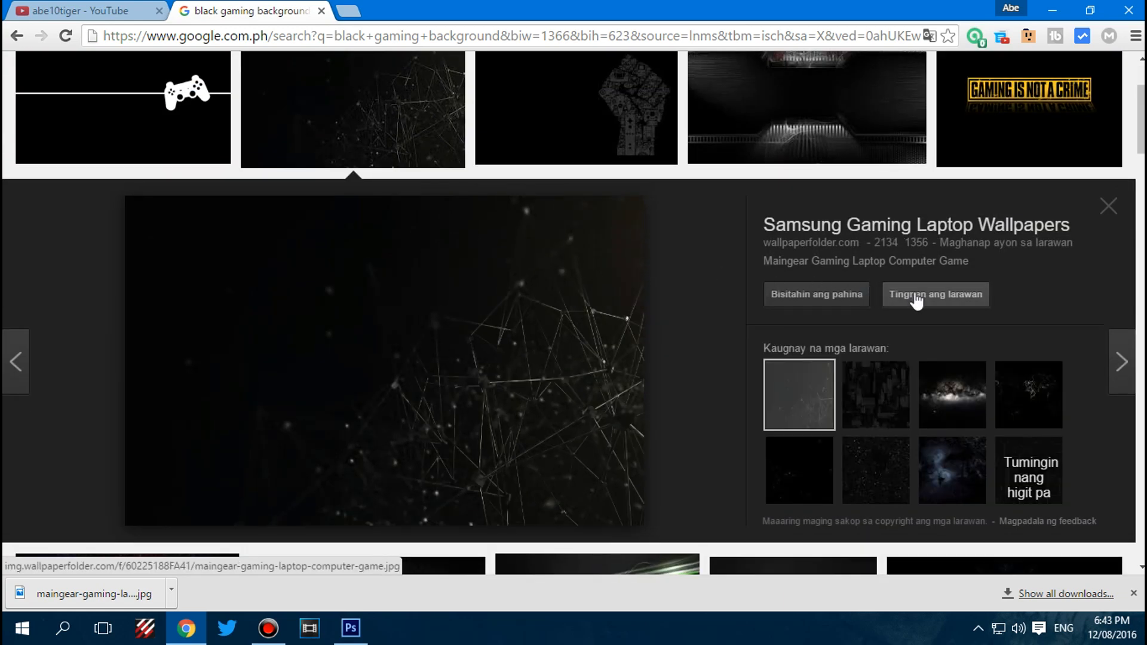
{"action": "left_click", "coordinate": [917, 296]}
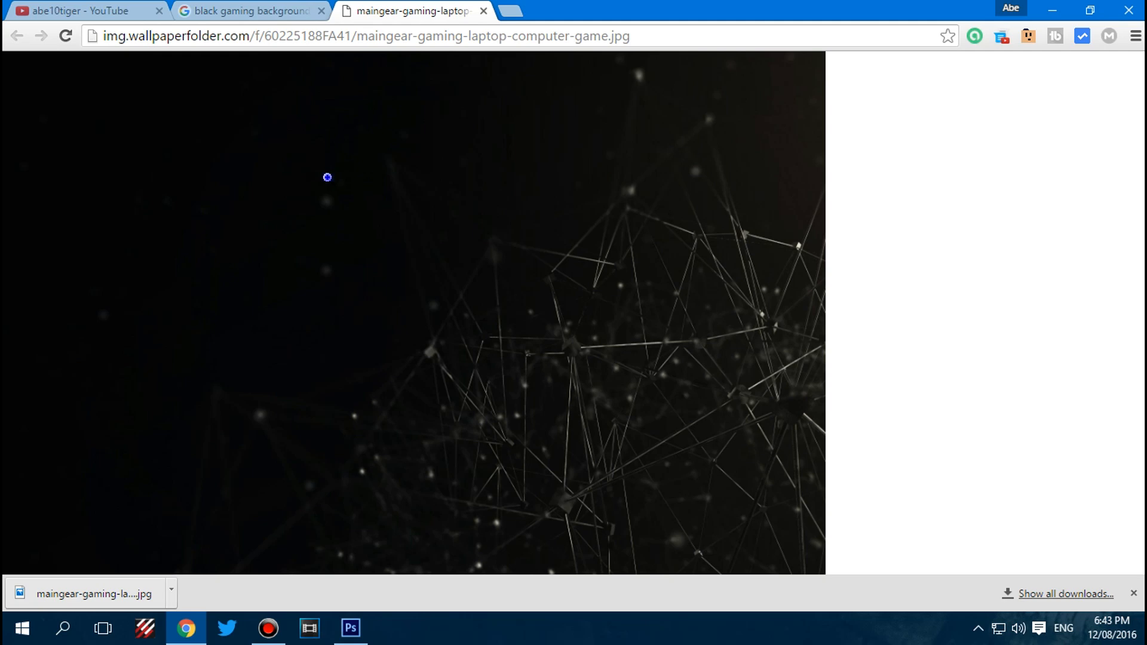
{"action": "right_click", "coordinate": [328, 178]}
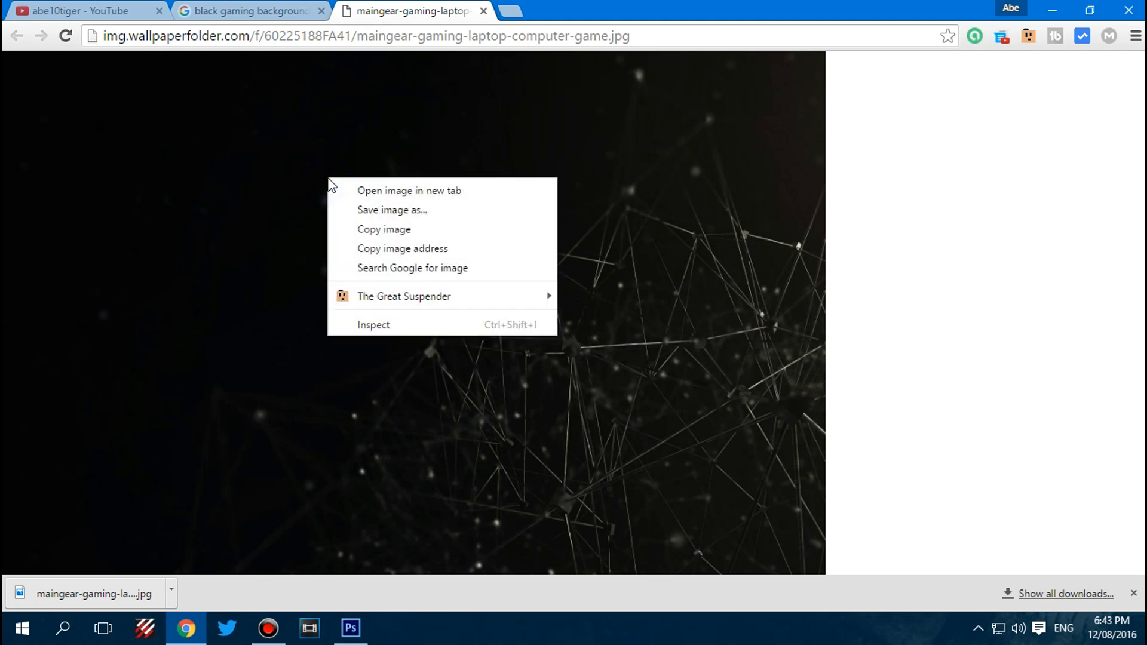
{"action": "left_click", "coordinate": [367, 211]}
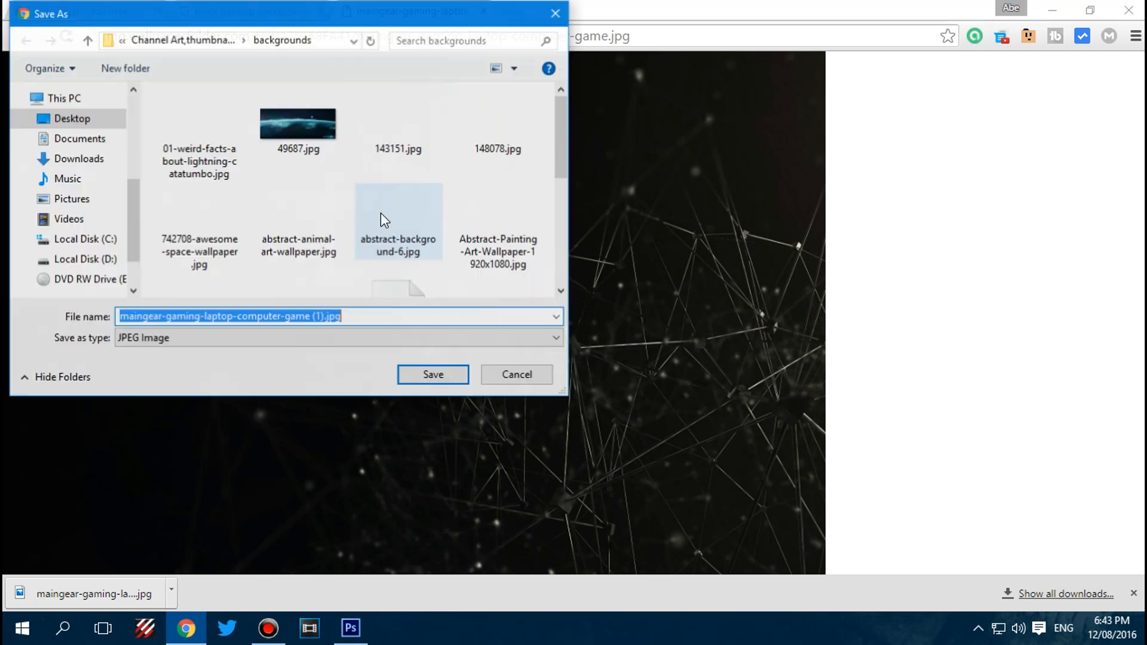
{"action": "scroll", "coordinate": [340, 218], "scroll_direction": "down", "scroll_amount": 3}
{"action": "scroll", "coordinate": [341, 218], "scroll_direction": "up", "scroll_amount": 3}
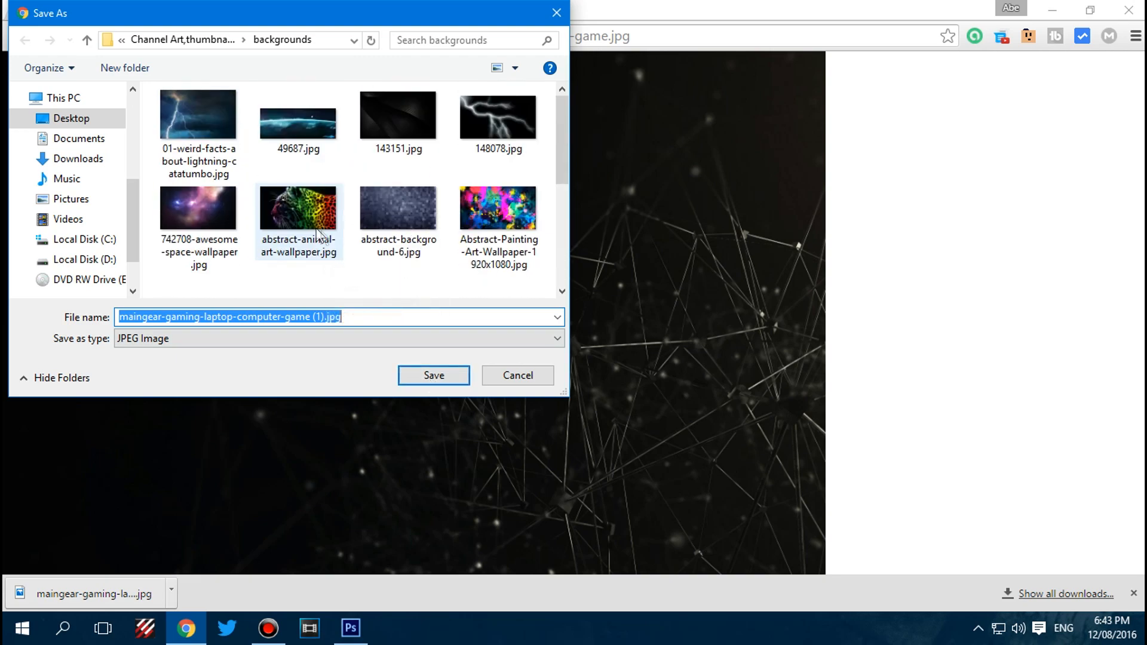
{"action": "left_click", "coordinate": [450, 378]}
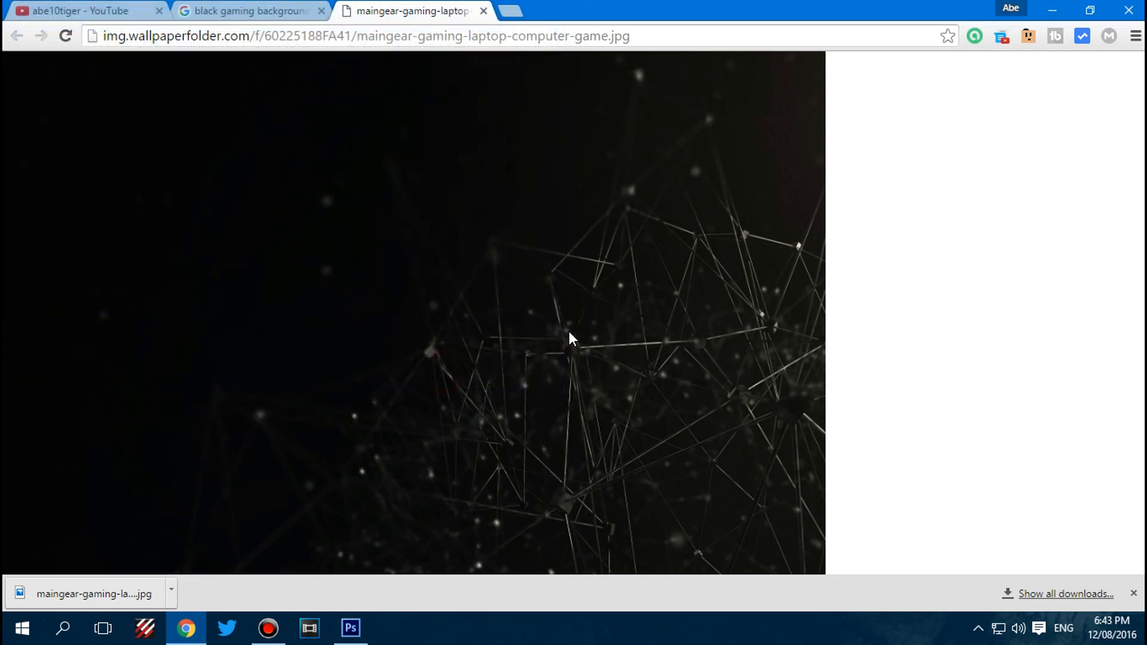
- Switch to Photoshop and place maingear-gaming-laptop-computer-game (1).jpg into the Untitled-1 document
{"action": "left_click", "coordinate": [357, 631]}
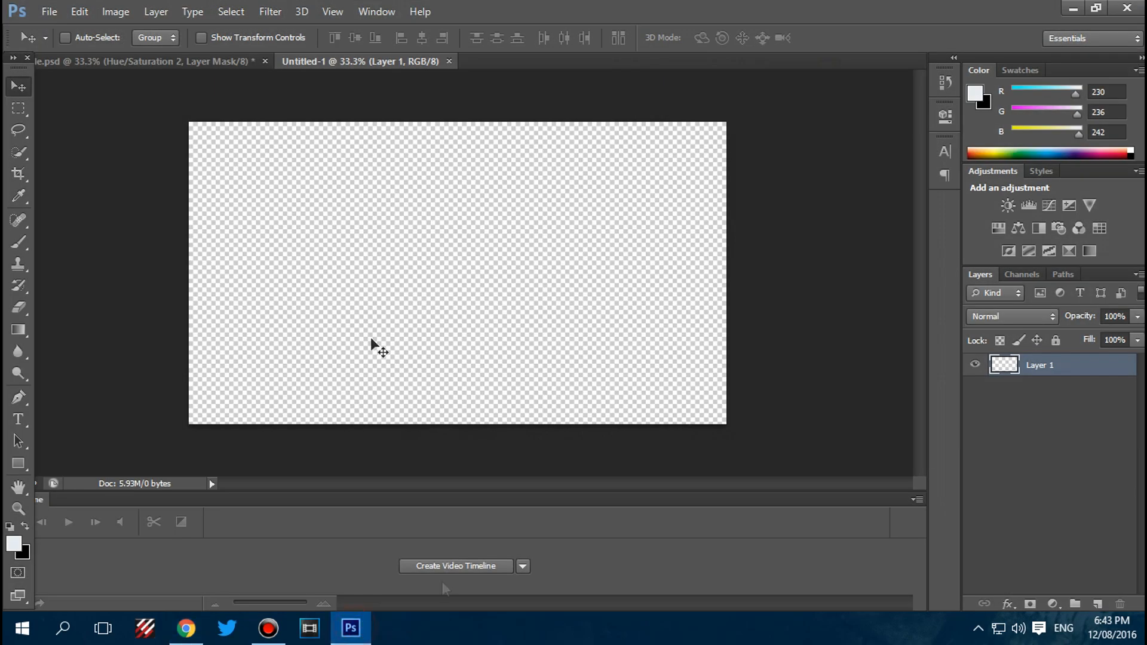
{"action": "left_click", "coordinate": [52, 12]}
{"action": "left_click", "coordinate": [115, 288]}
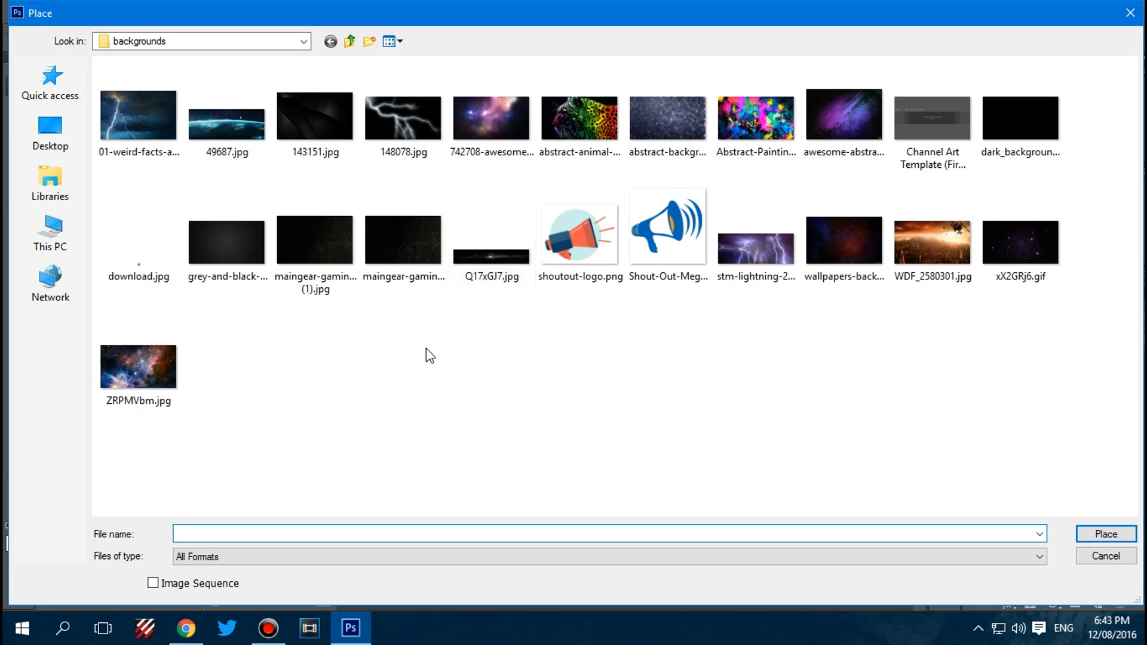
{"action": "left_click", "coordinate": [332, 281]}
{"action": "left_click", "coordinate": [392, 351]}
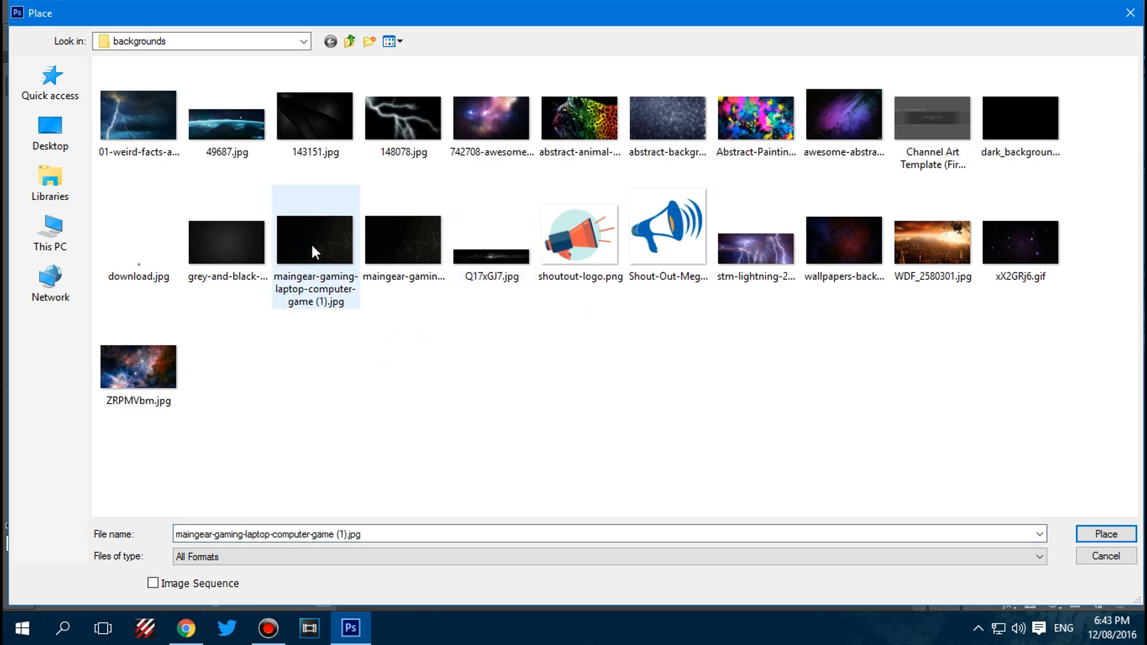
{"action": "left_click", "coordinate": [346, 367]}
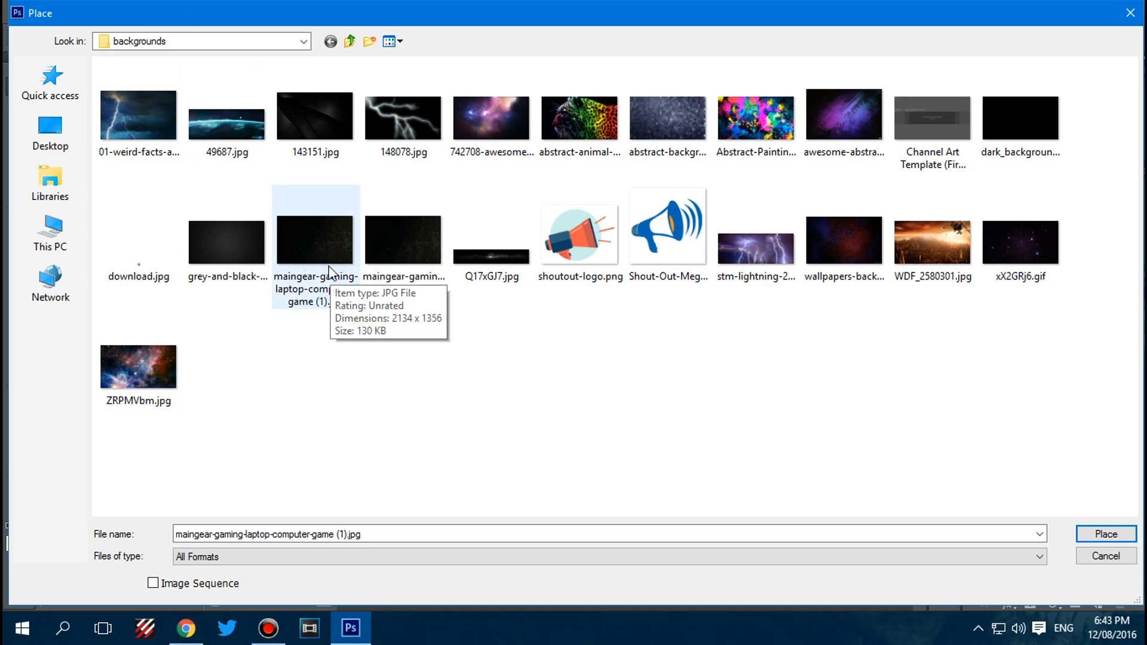
{"action": "double_click", "coordinate": [328, 266]}
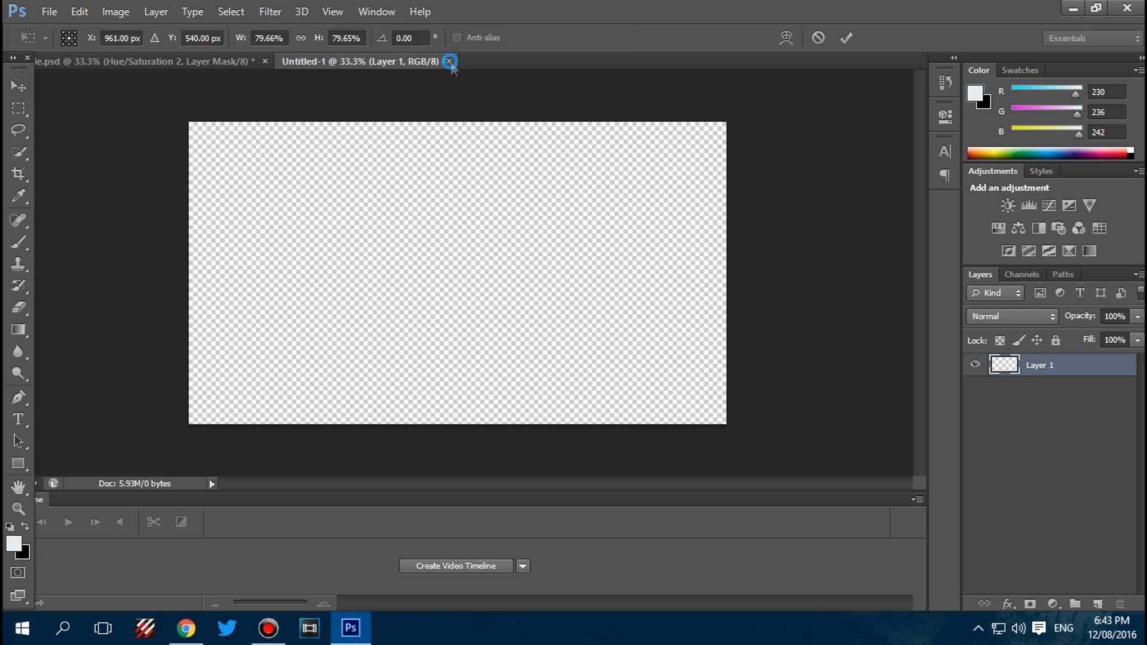
- Stretch the placed wallpaper horizontally to about 94% width so it covers the whole canvas, and commit the placement
{"action": "left_click_drag", "start_coordinate": [695, 276], "coordinate": [741, 273]}
{"action": "left_click_drag", "start_coordinate": [220, 272], "coordinate": [180, 273]}
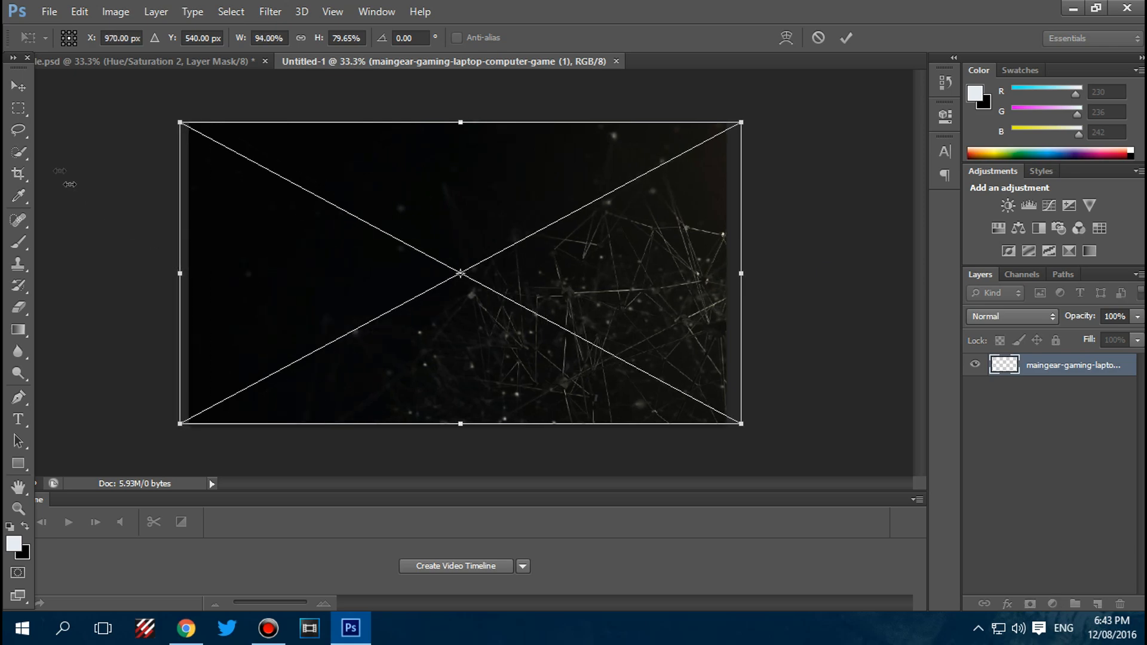
{"action": "left_click", "coordinate": [844, 40]}
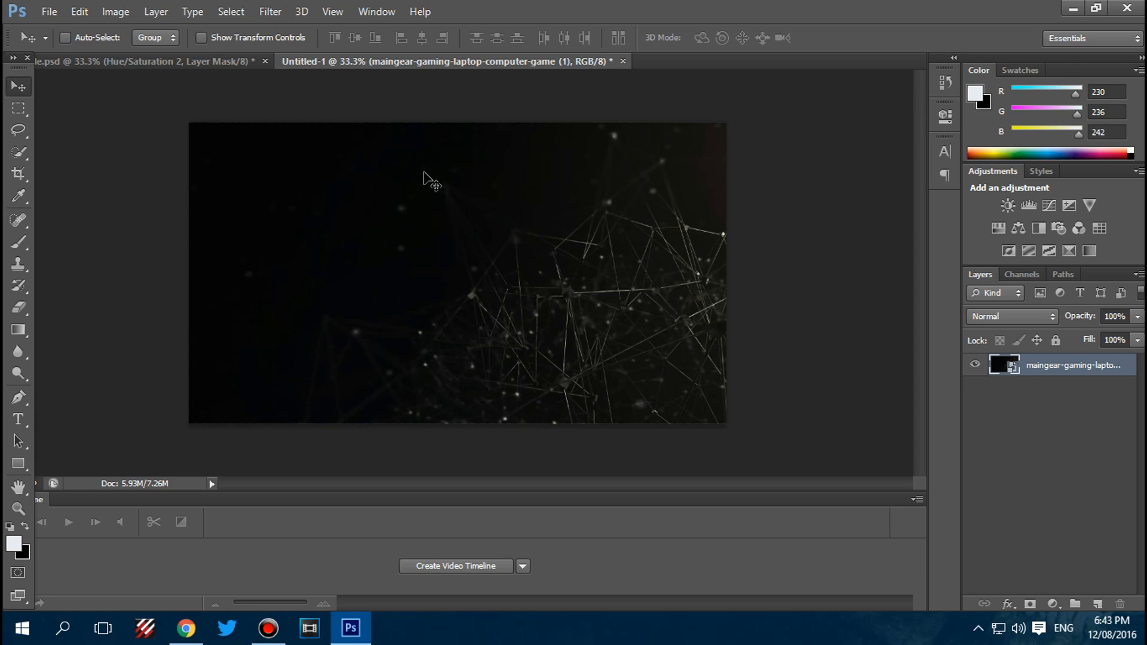
{"action": "left_click", "coordinate": [186, 628]}
{"action": "left_click", "coordinate": [264, 9]}
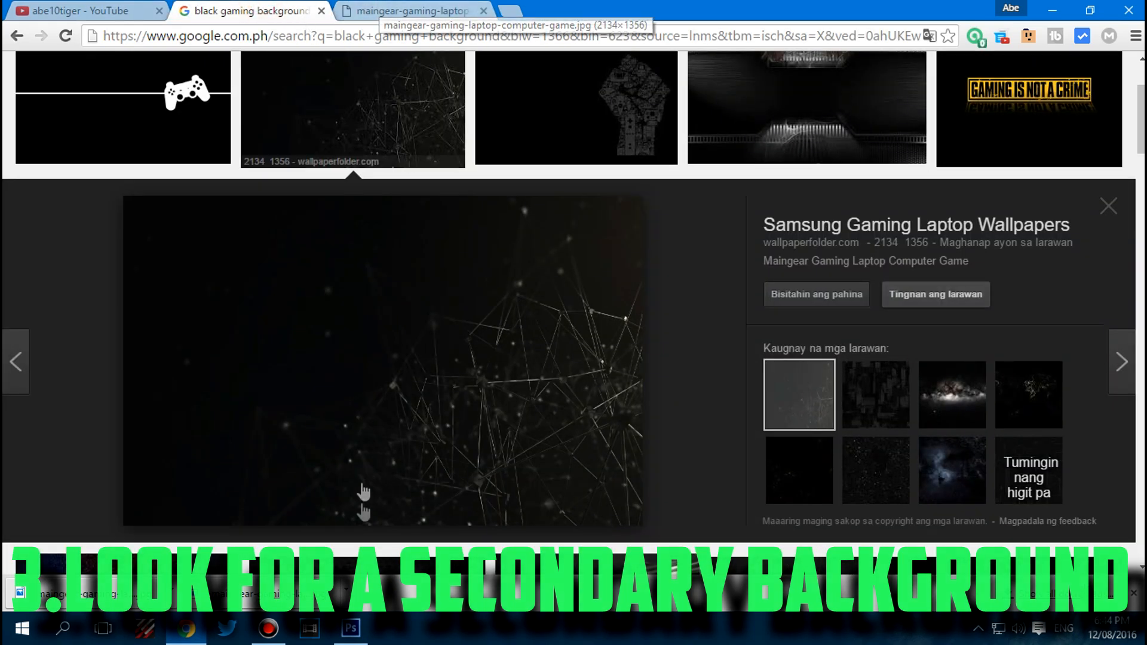
{"action": "left_click", "coordinate": [351, 629]}
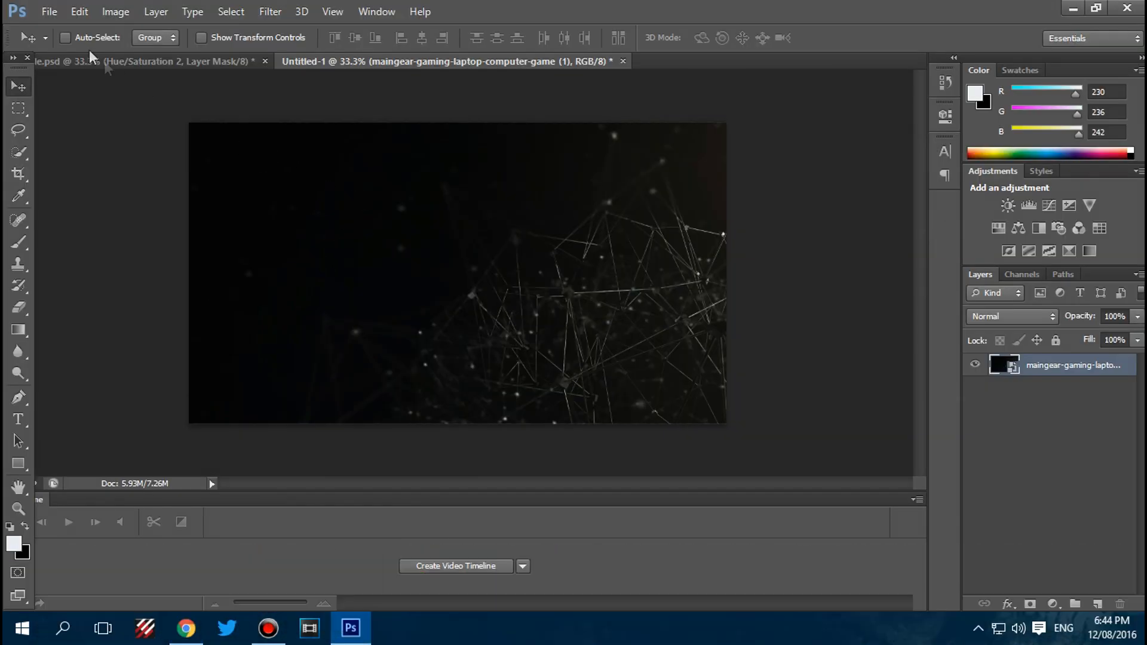
- Place abstract-background-6.jpg from the backgrounds folder as a second background above the wallpaper layer
{"action": "left_click", "coordinate": [48, 13]}
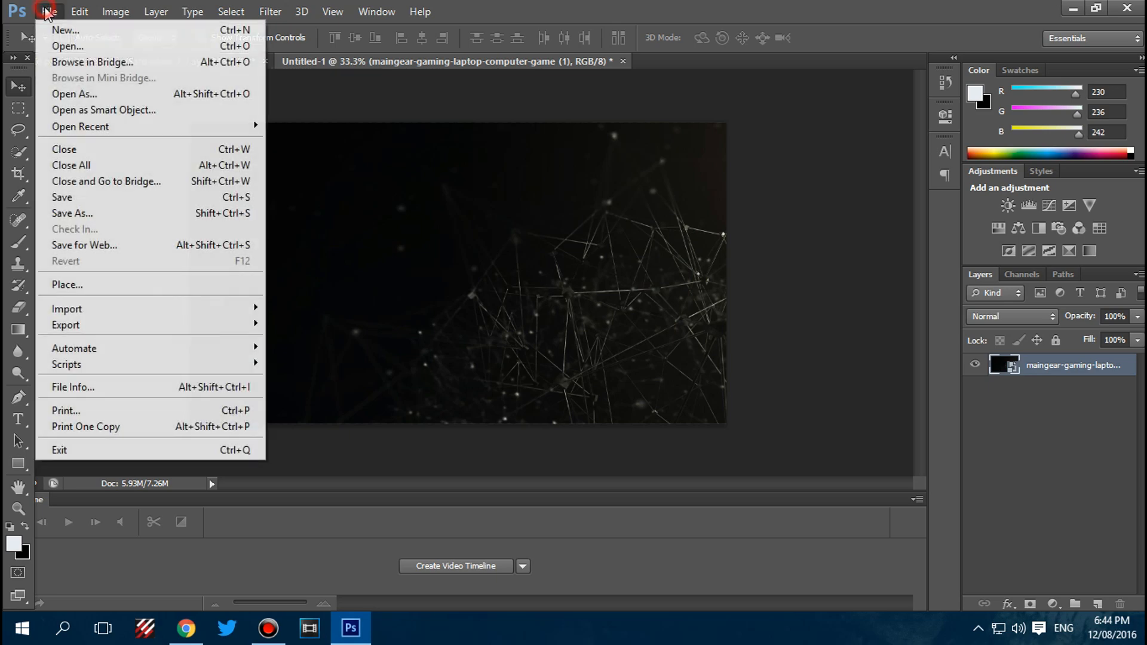
{"action": "left_click", "coordinate": [128, 285]}
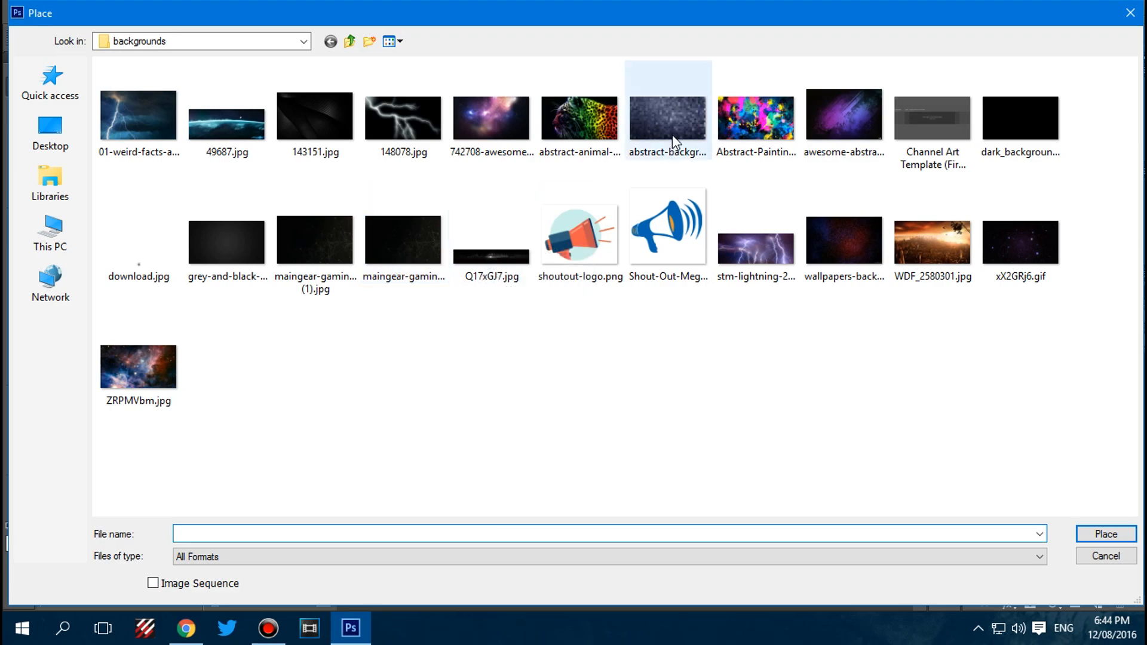
{"action": "left_click", "coordinate": [672, 135]}
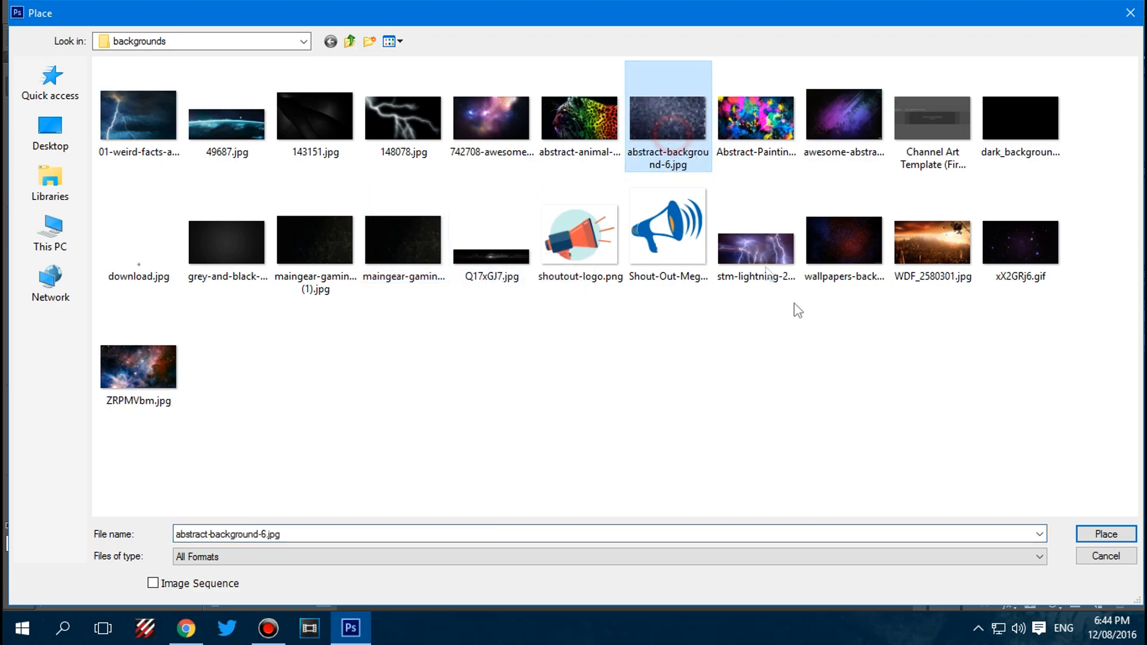
{"action": "left_click", "coordinate": [1116, 536]}
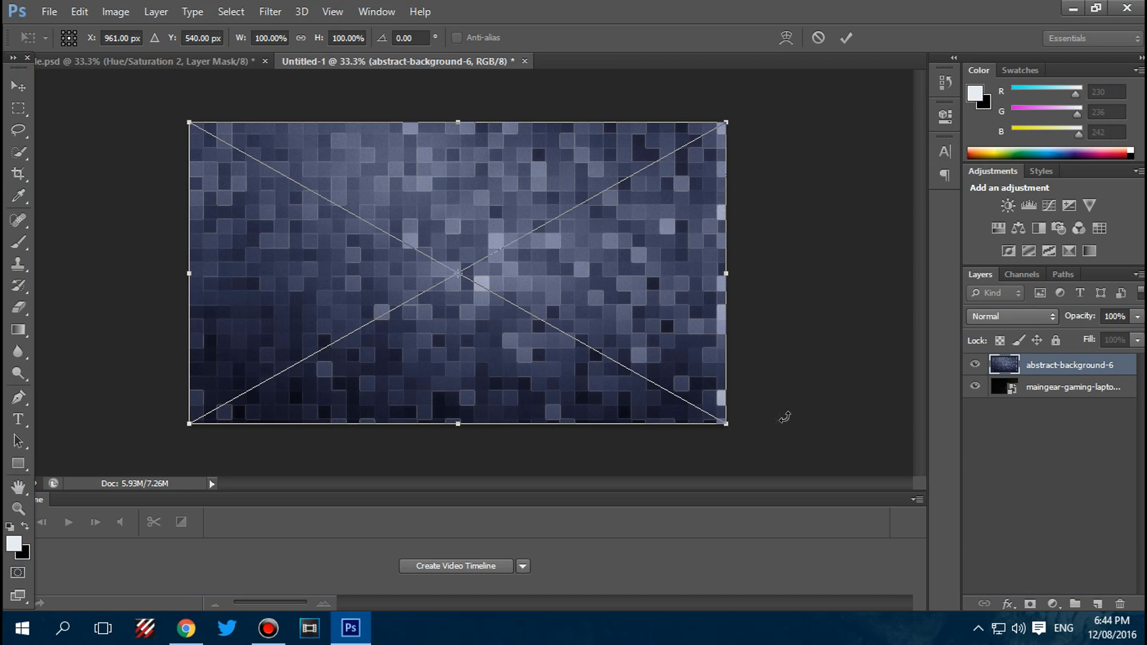
- Enlarge the placed abstract background slightly beyond the canvas edges, commit it, and set its layer's blend mode to Hard Light
{"action": "left_click_drag", "start_coordinate": [729, 426], "coordinate": [742, 438]}
{"action": "left_click_drag", "start_coordinate": [187, 120], "coordinate": [160, 103]}
{"action": "left_click_drag", "start_coordinate": [451, 445], "coordinate": [529, 418]}
{"action": "left_click_drag", "start_coordinate": [742, 275], "coordinate": [755, 275]}
{"action": "left_click_drag", "start_coordinate": [469, 102], "coordinate": [461, 97]}
{"action": "left_click", "coordinate": [848, 37]}
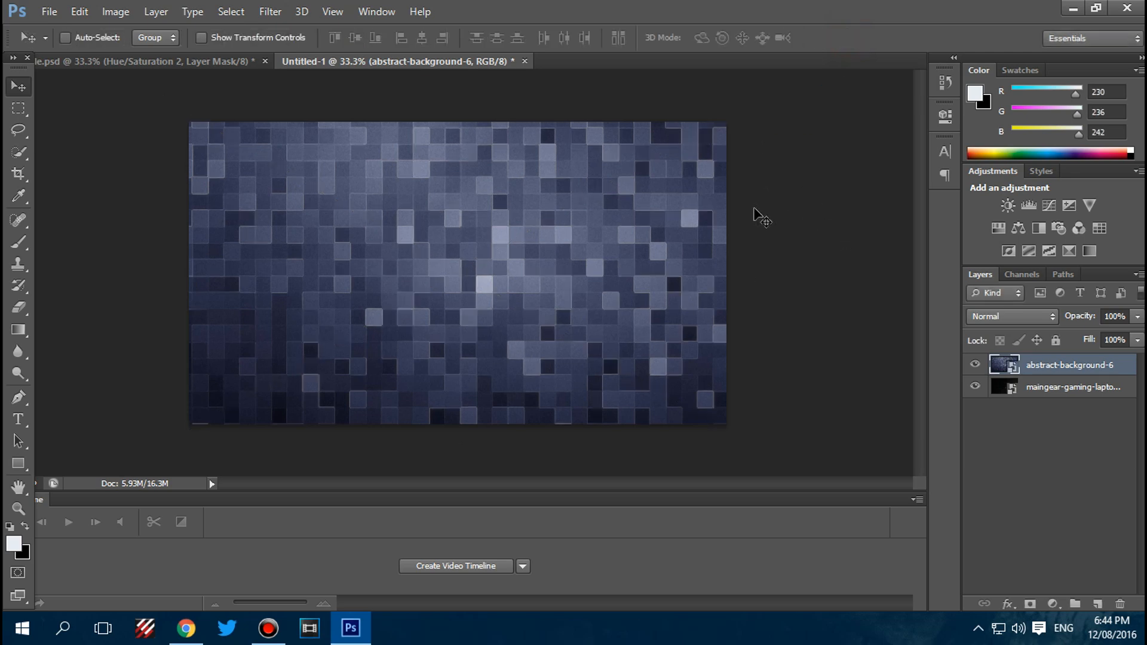
{"action": "left_click", "coordinate": [995, 317]}
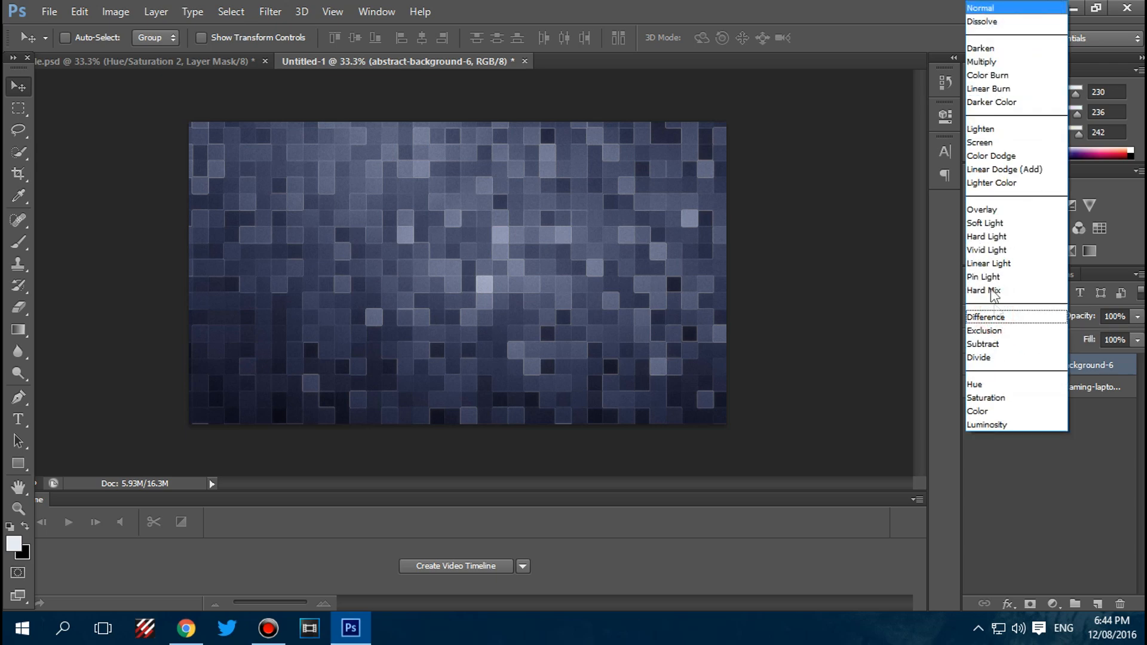
{"action": "left_click", "coordinate": [991, 235]}
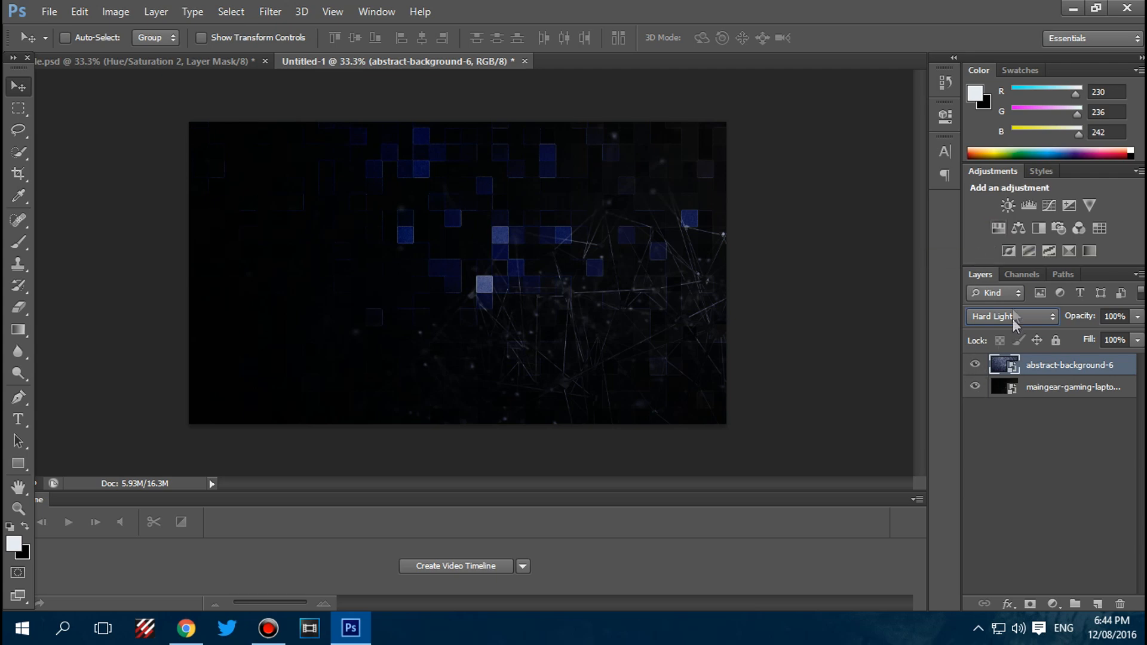
- Add a Hue/Saturation adjustment layer above both backgrounds with the hue at +117 and a slightly raised saturation for a red tint
{"action": "left_click", "coordinate": [998, 229]}
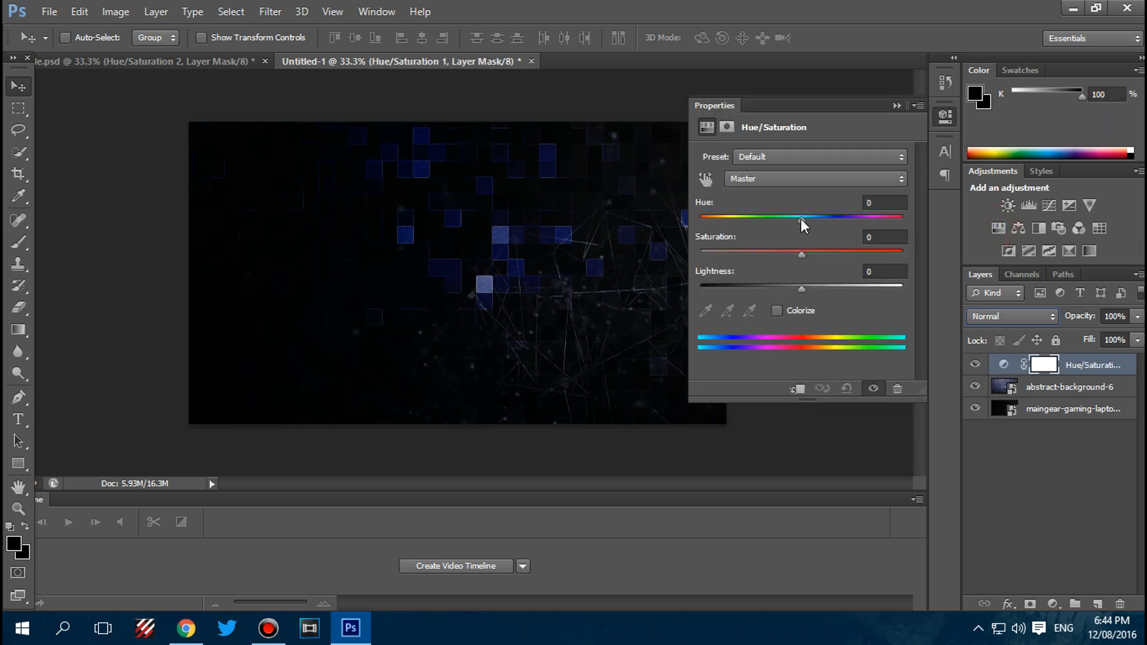
{"action": "left_click_drag", "start_coordinate": [802, 218], "coordinate": [845, 221]}
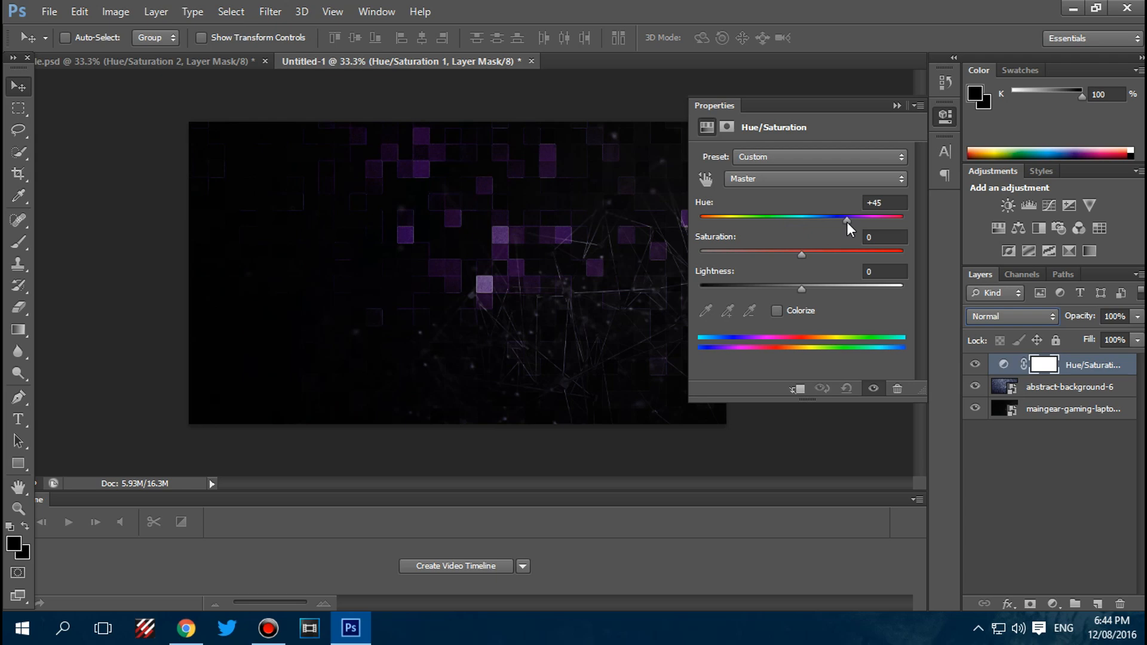
{"action": "left_click_drag", "start_coordinate": [847, 221], "coordinate": [722, 233]}
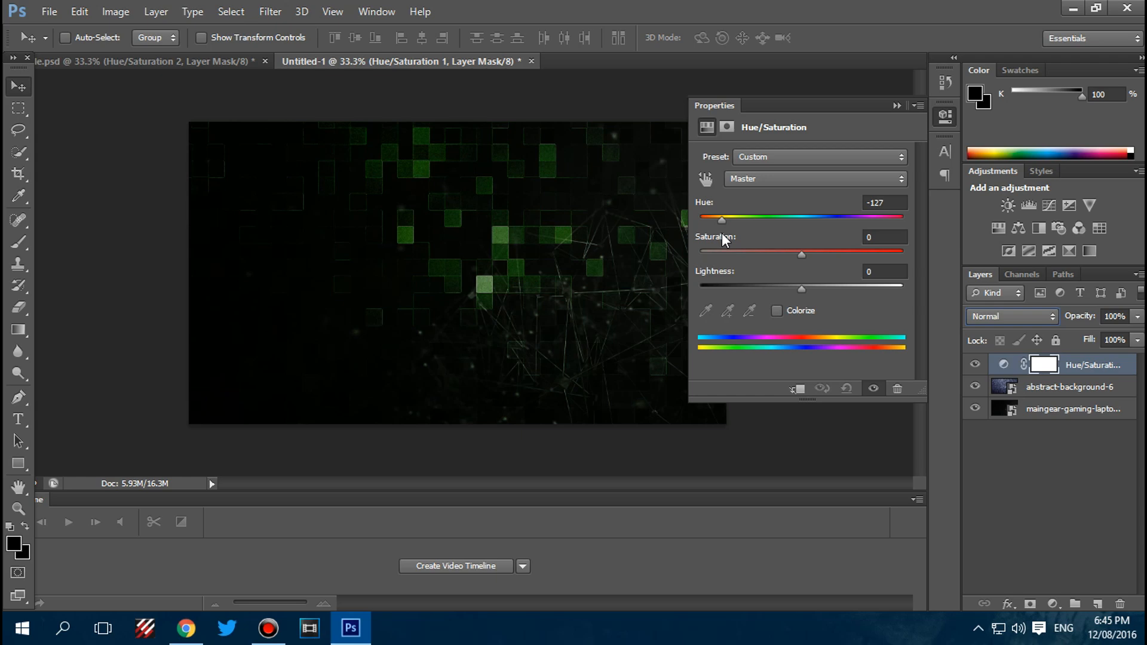
{"action": "left_click_drag", "start_coordinate": [722, 234], "coordinate": [877, 230]}
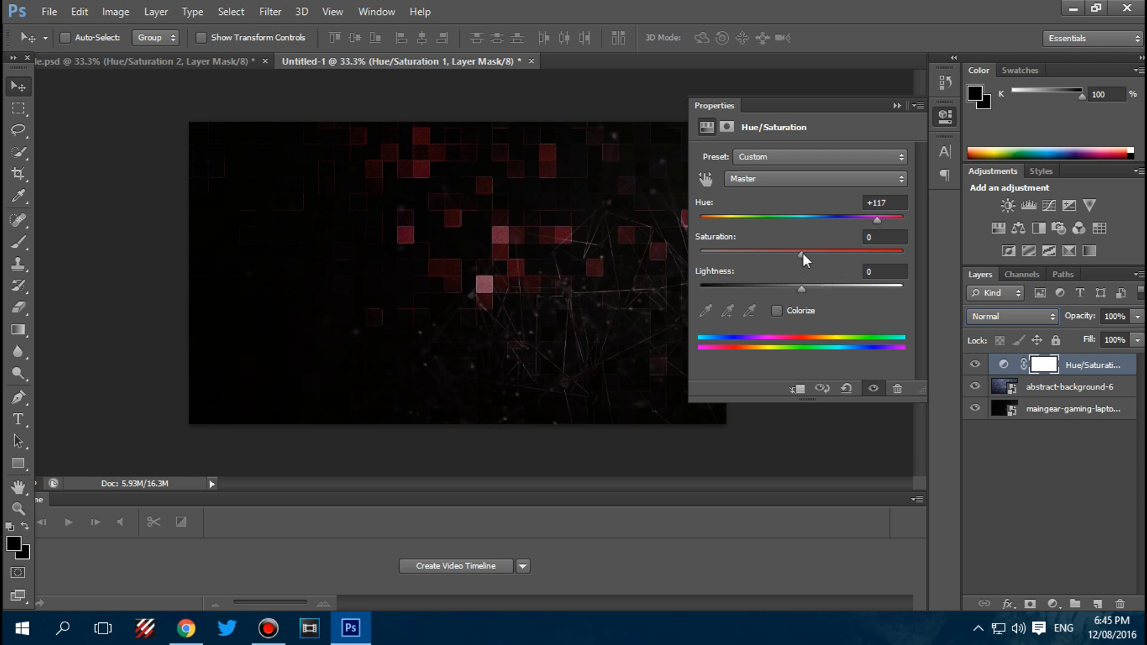
{"action": "left_click", "coordinate": [802, 253]}
{"action": "left_click_drag", "start_coordinate": [808, 253], "coordinate": [819, 254]}
{"action": "left_click", "coordinate": [896, 105]}
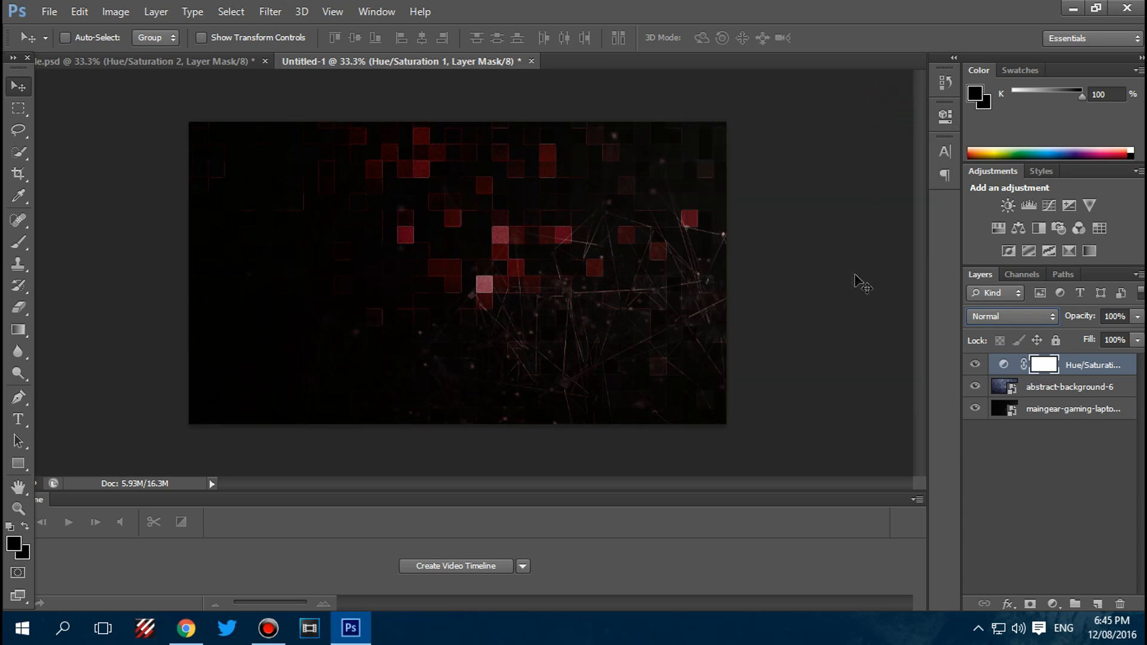
{"action": "left_click", "coordinate": [1031, 465]}
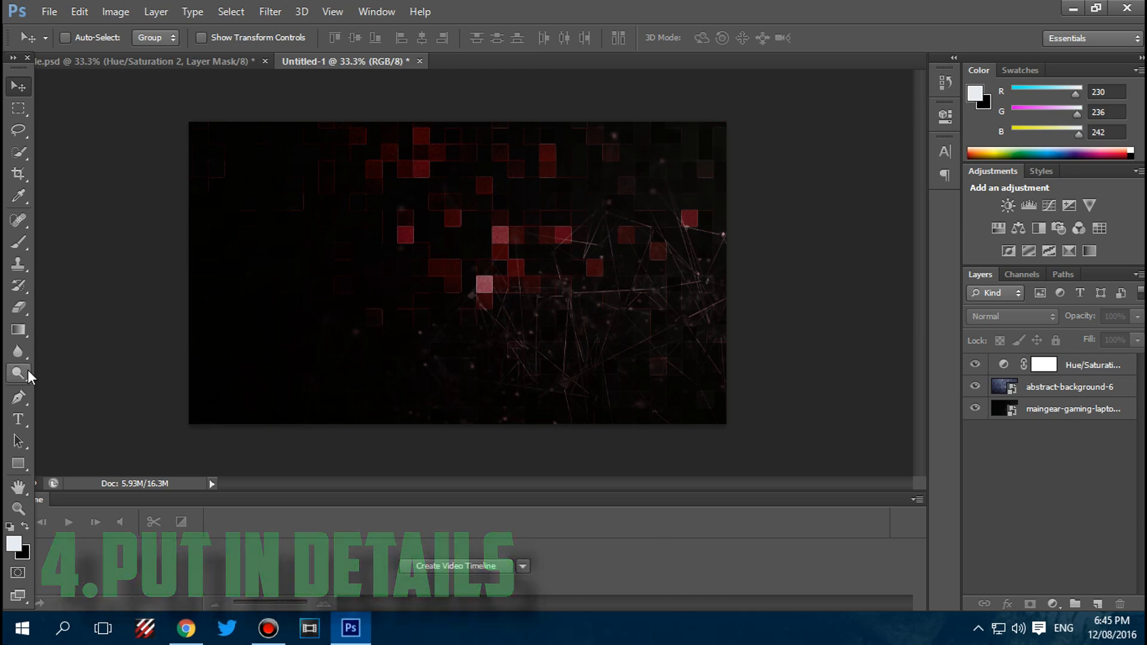
{"action": "left_click", "coordinate": [19, 420]}
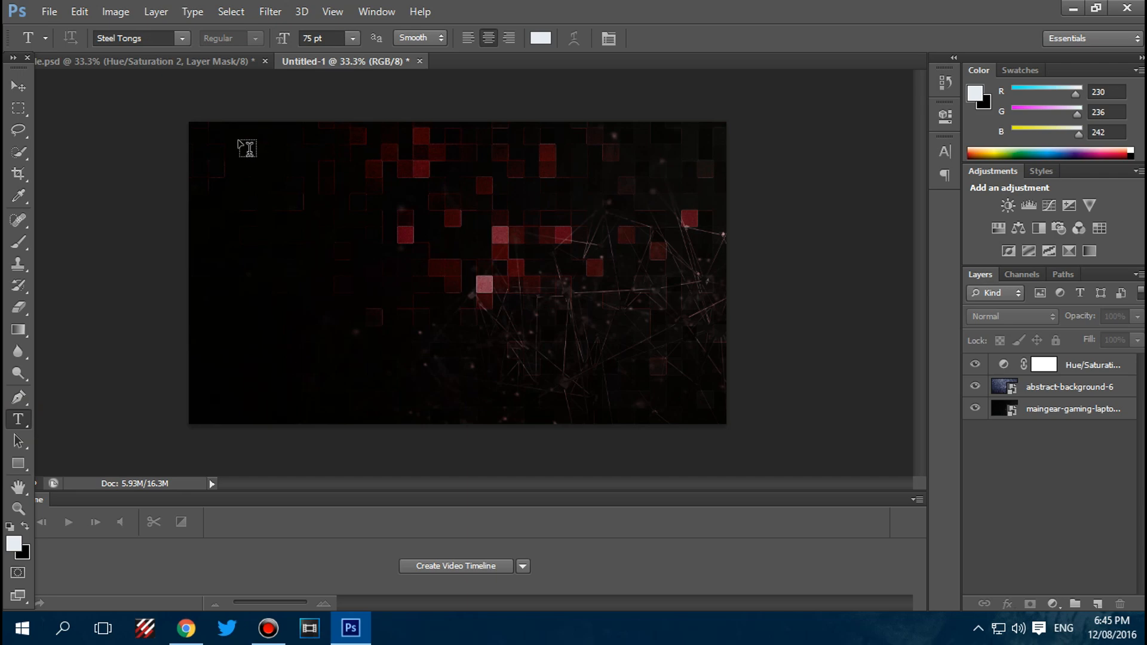
{"action": "left_click", "coordinate": [239, 144]}
{"action": "left_click", "coordinate": [239, 150]}
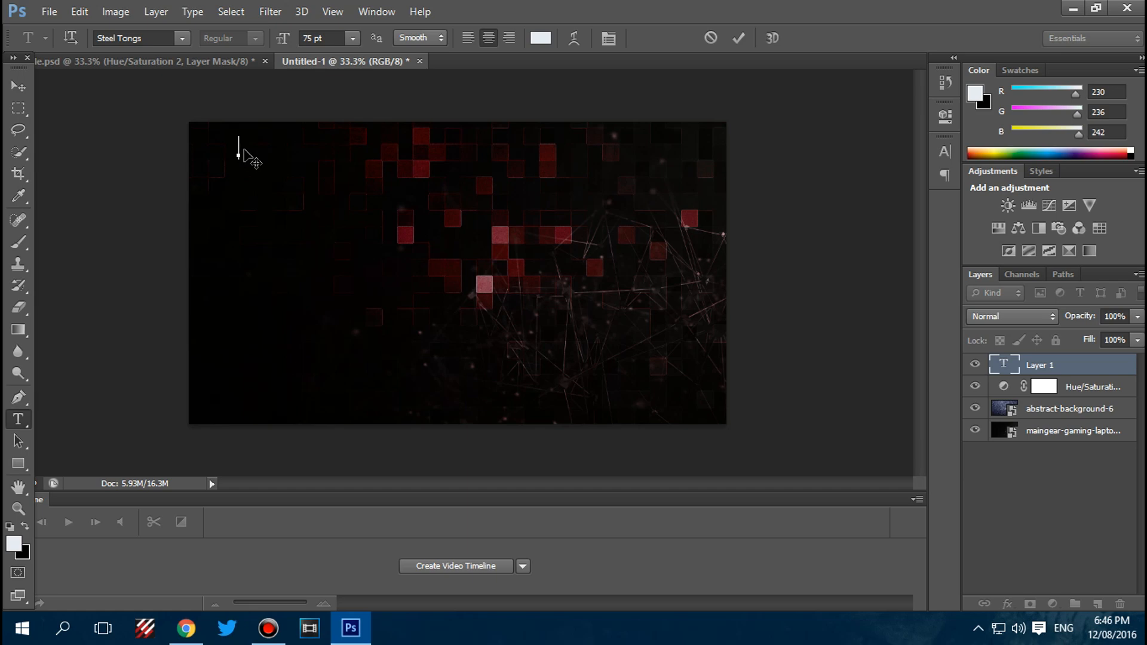
{"action": "left_click", "coordinate": [214, 62]}
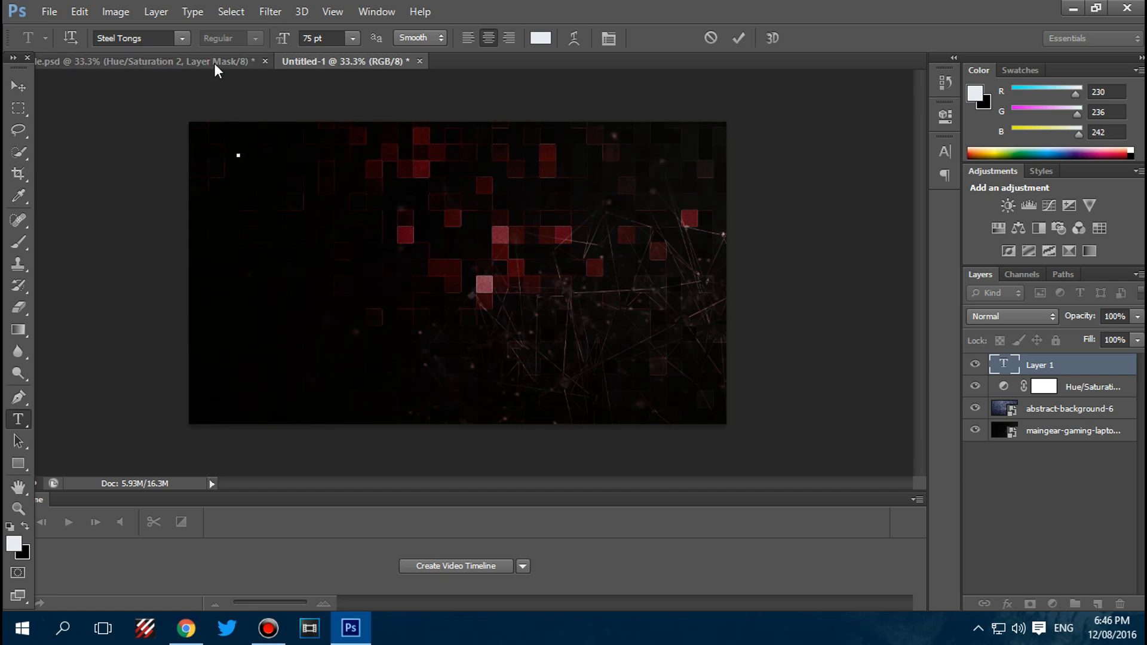
{"action": "left_click", "coordinate": [356, 62]}
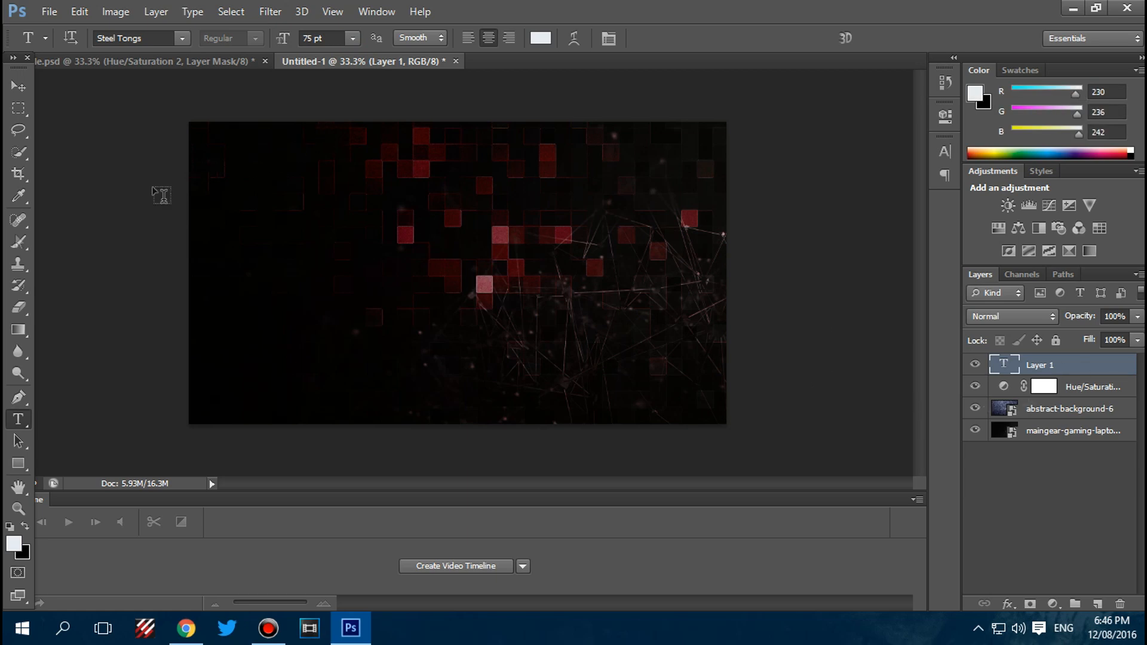
{"action": "left_click", "coordinate": [19, 87]}
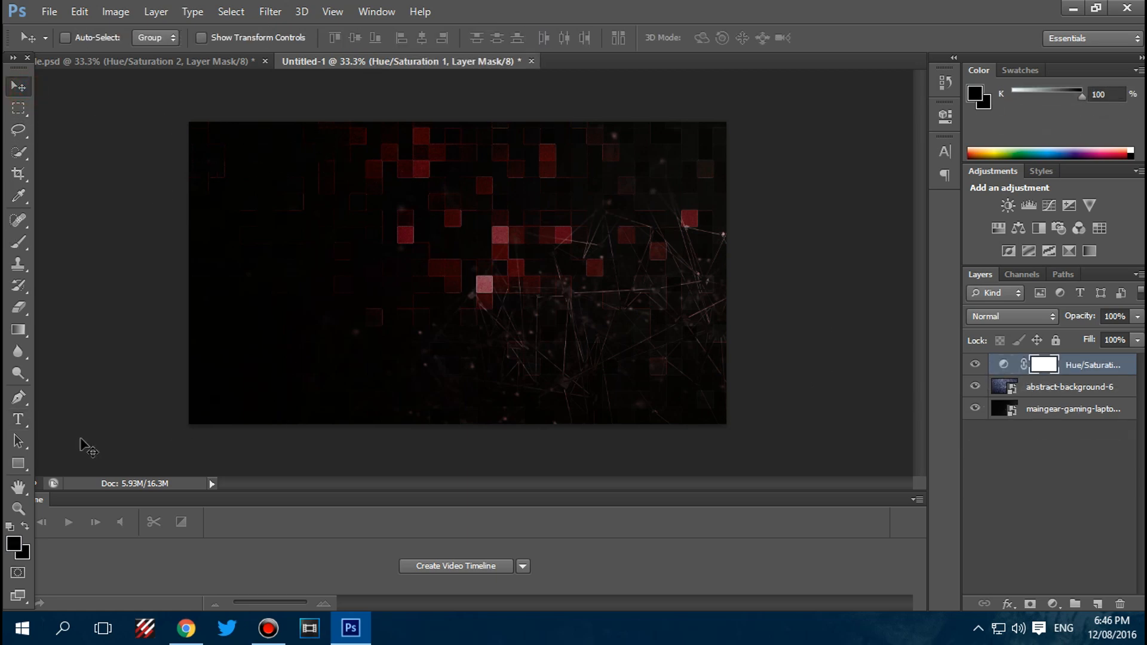
- Add the title text ABE10TIGER as a new text layer in the canvas's upper-left area
{"action": "left_click", "coordinate": [18, 420]}
{"action": "left_click", "coordinate": [238, 143]}
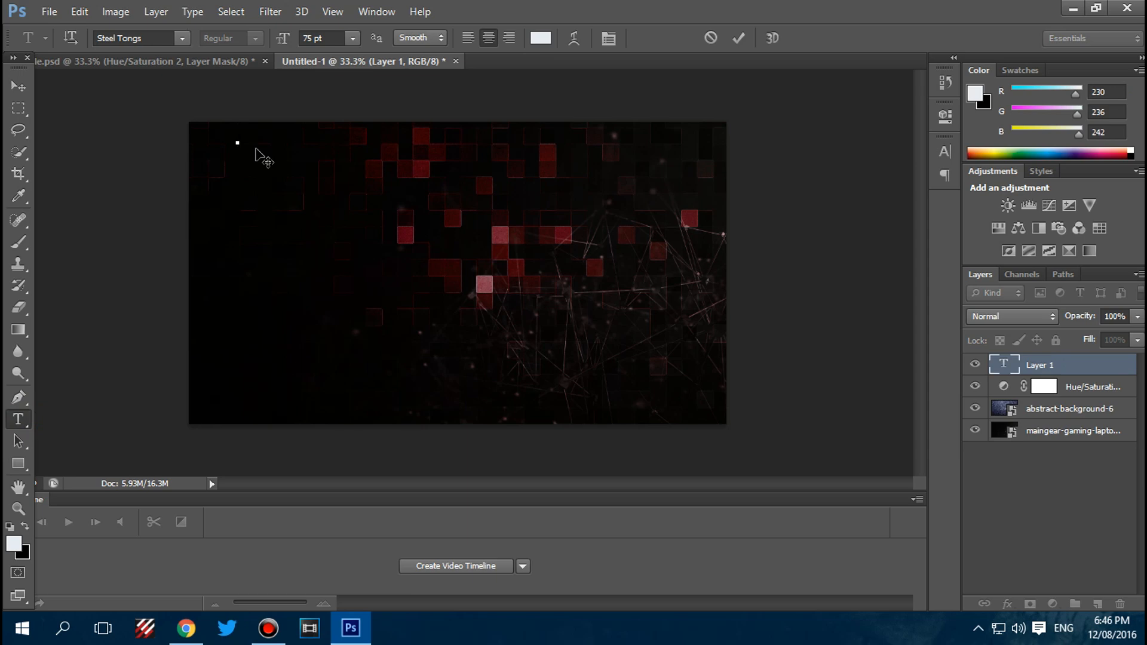
{"action": "type", "text": "ABE10TIGER"}
{"action": "mouse_move", "coordinate": [268, 182]}
{"action": "left_mouse_down"}
{"action": "mouse_move", "coordinate": [387, 209]}
{"action": "mouse_move", "coordinate": [256, 170]}
{"action": "left_mouse_up"}
{"action": "left_click_drag", "start_coordinate": [336, 190], "coordinate": [353, 205]}
- Change the font of the entire ABE10TIGER title to American Captain
{"action": "left_click_drag", "start_coordinate": [379, 162], "coordinate": [233, 156]}
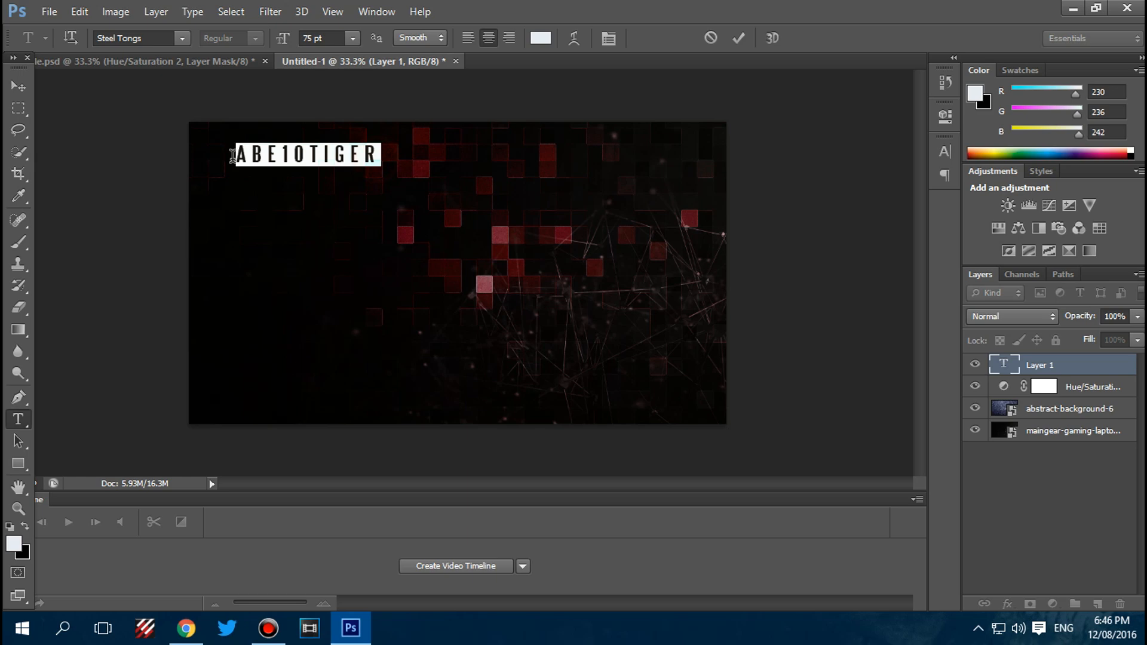
{"action": "left_click", "coordinate": [293, 150]}
{"action": "left_click_drag", "start_coordinate": [381, 155], "coordinate": [219, 161]}
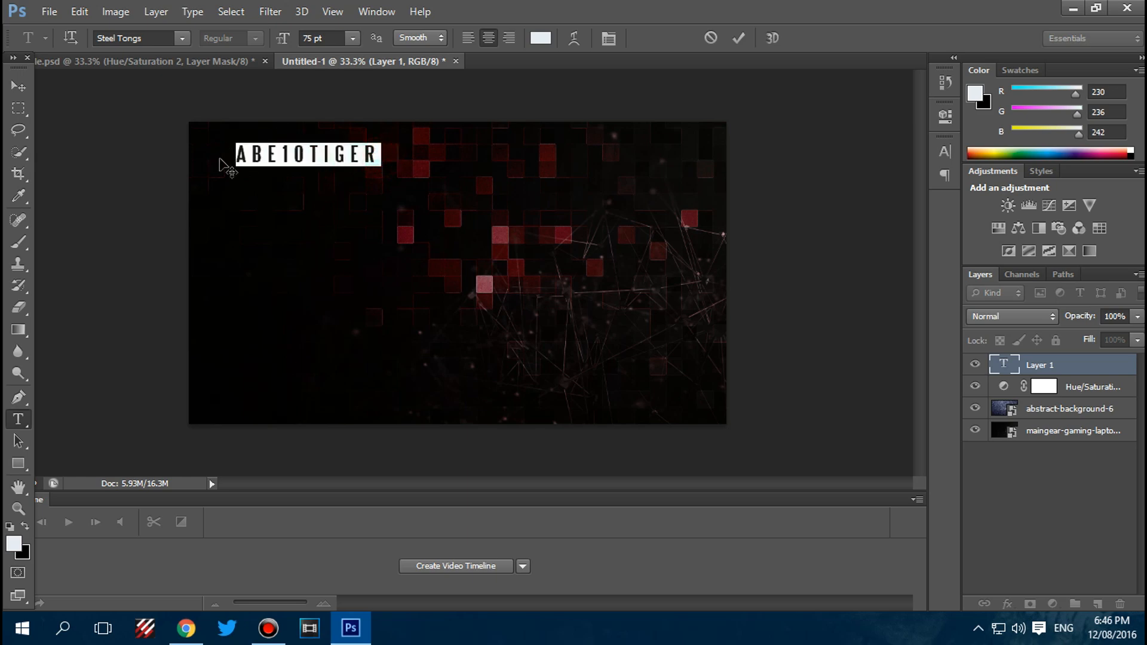
{"action": "left_click", "coordinate": [151, 40]}
{"action": "type", "text": "American Captain"}
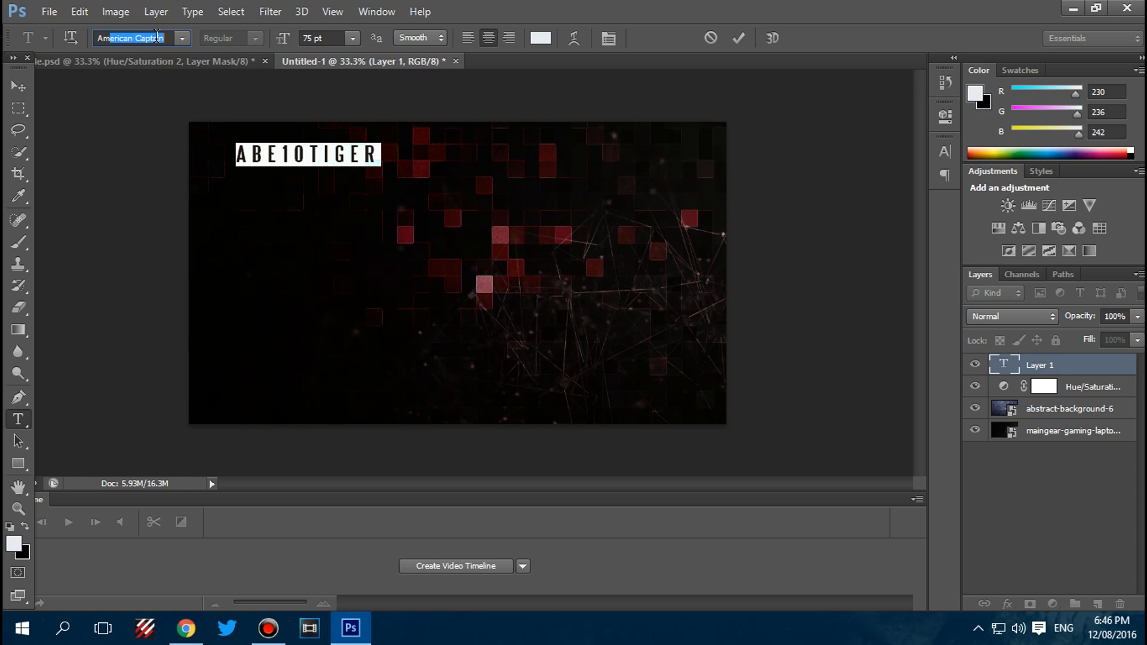
{"action": "key", "text": "Return"}
- Set the ABE10TIGER title's size to 90 pt after trying 110 and 100 pt, and shift it slightly within the upper-left area
{"action": "left_click", "coordinate": [325, 205]}
{"action": "left_click_drag", "start_coordinate": [424, 171], "coordinate": [244, 170]}
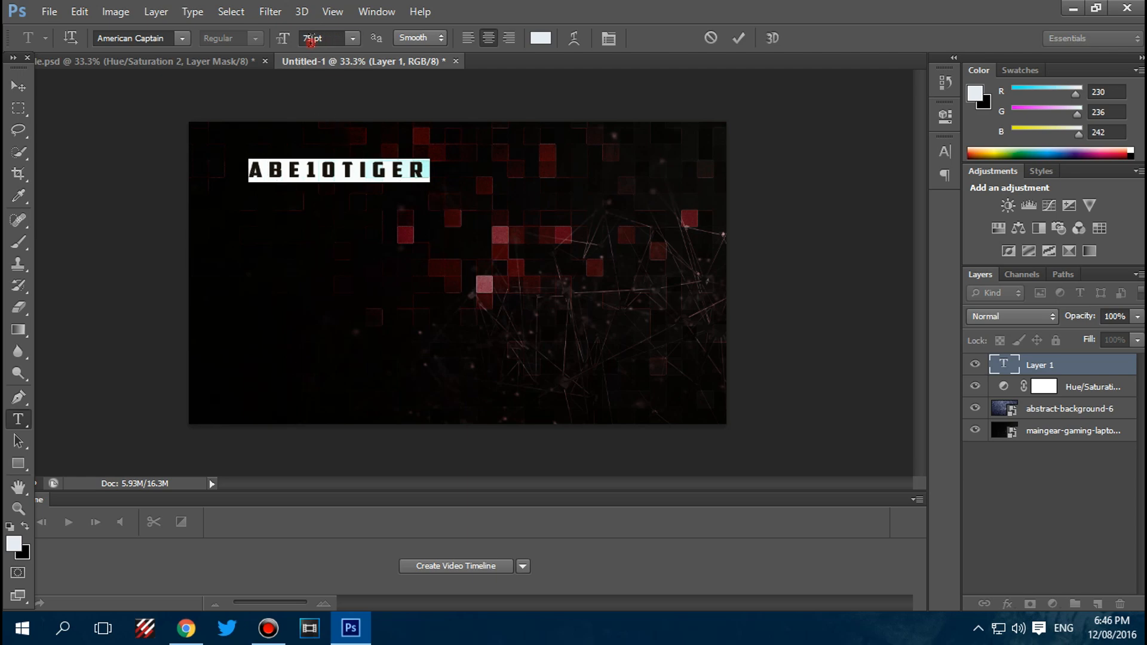
{"action": "left_click", "coordinate": [311, 39]}
{"action": "type", "text": "110"}
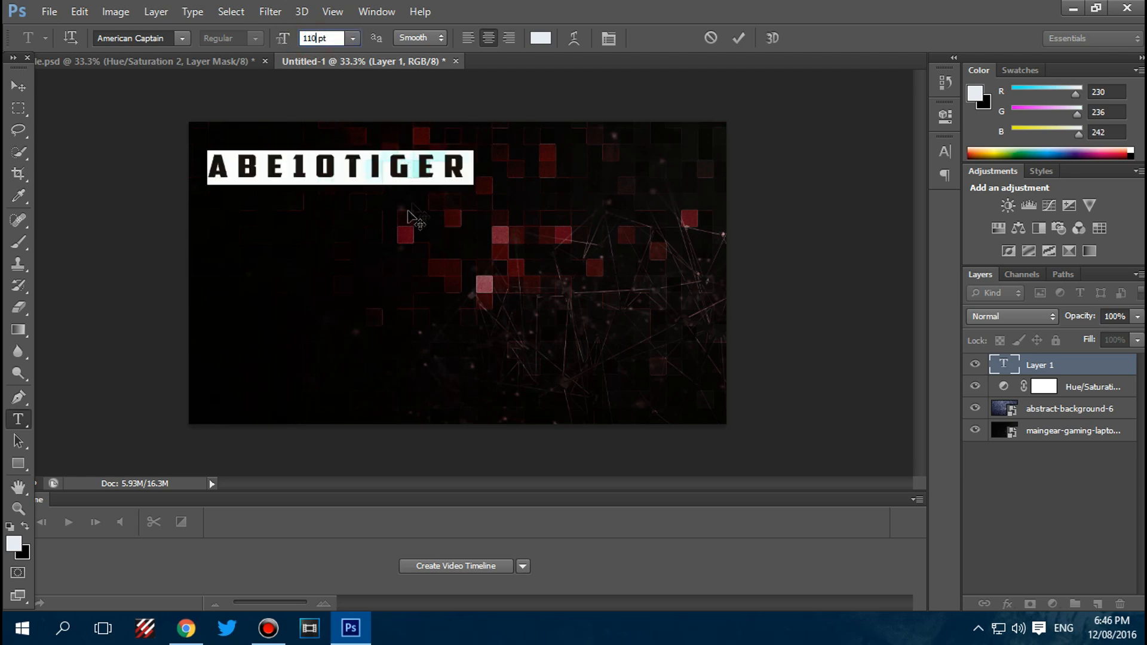
{"action": "type", "text": "100"}
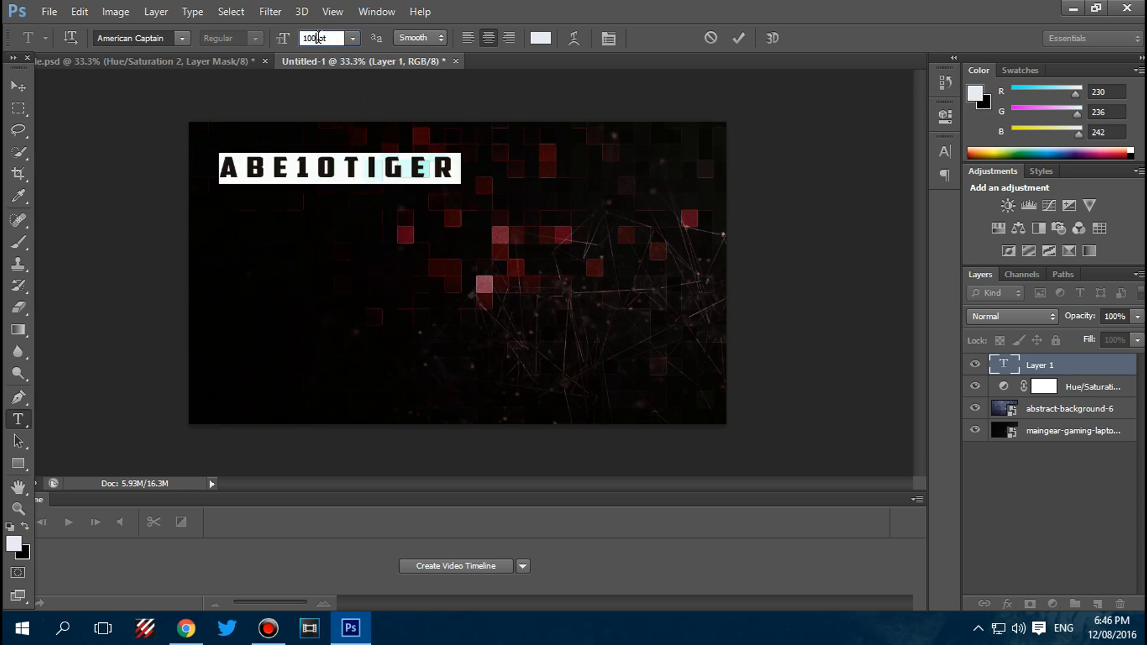
{"action": "left_click", "coordinate": [315, 37]}
{"action": "type", "text": "90"}
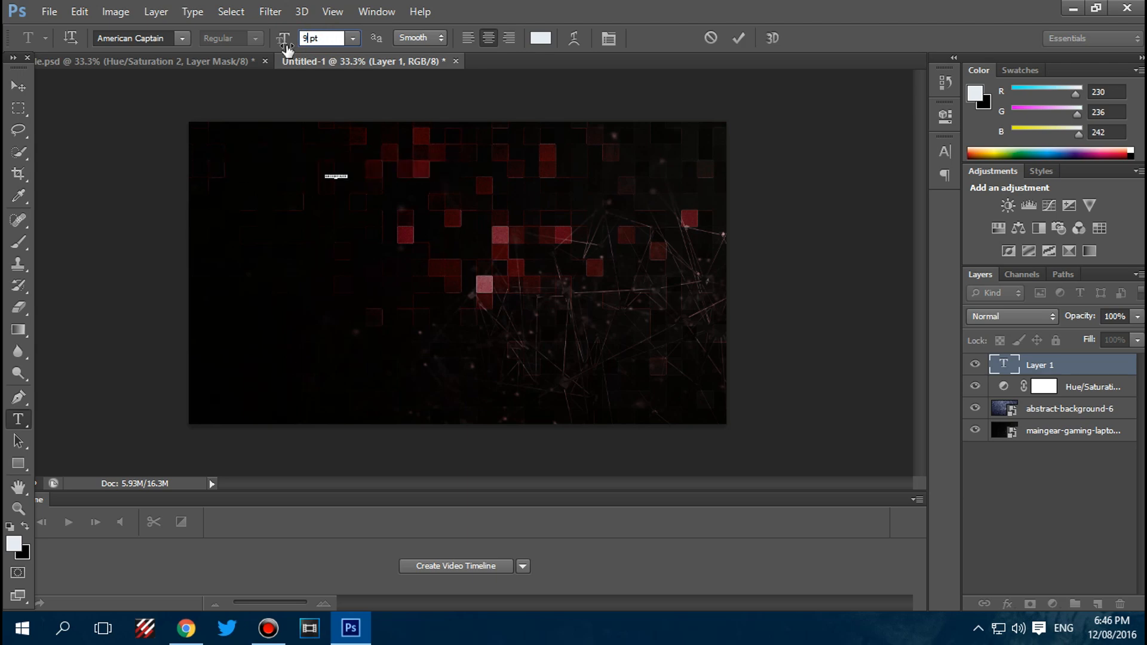
{"action": "left_click", "coordinate": [313, 205]}
{"action": "left_click", "coordinate": [344, 159]}
{"action": "left_click_drag", "start_coordinate": [339, 224], "coordinate": [343, 229]}
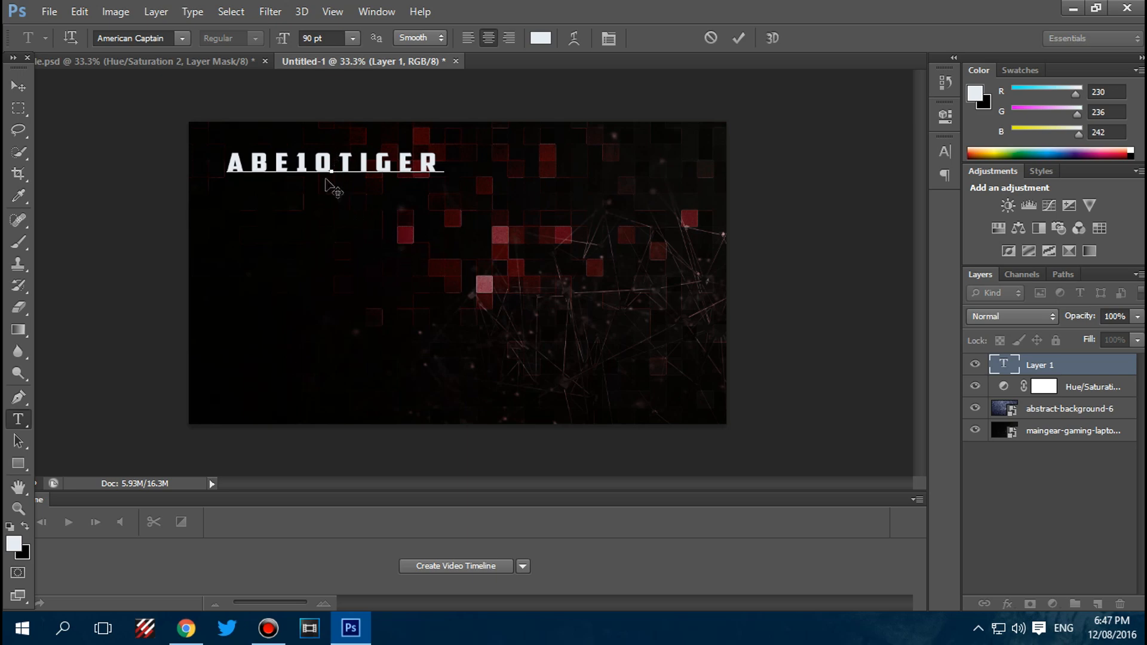
- Recolour only the TIGER part of the title to red e02222, using the green end-screen document as a reference
{"action": "left_click", "coordinate": [214, 64]}
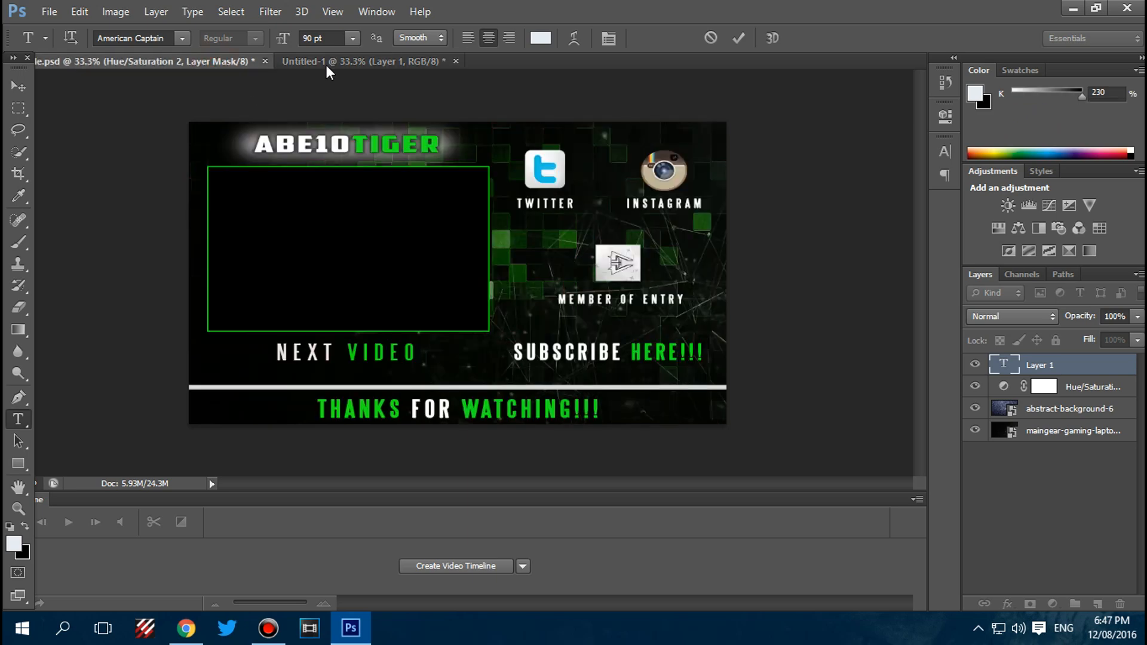
{"action": "left_click", "coordinate": [325, 64]}
{"action": "left_click_drag", "start_coordinate": [227, 162], "coordinate": [336, 160]}
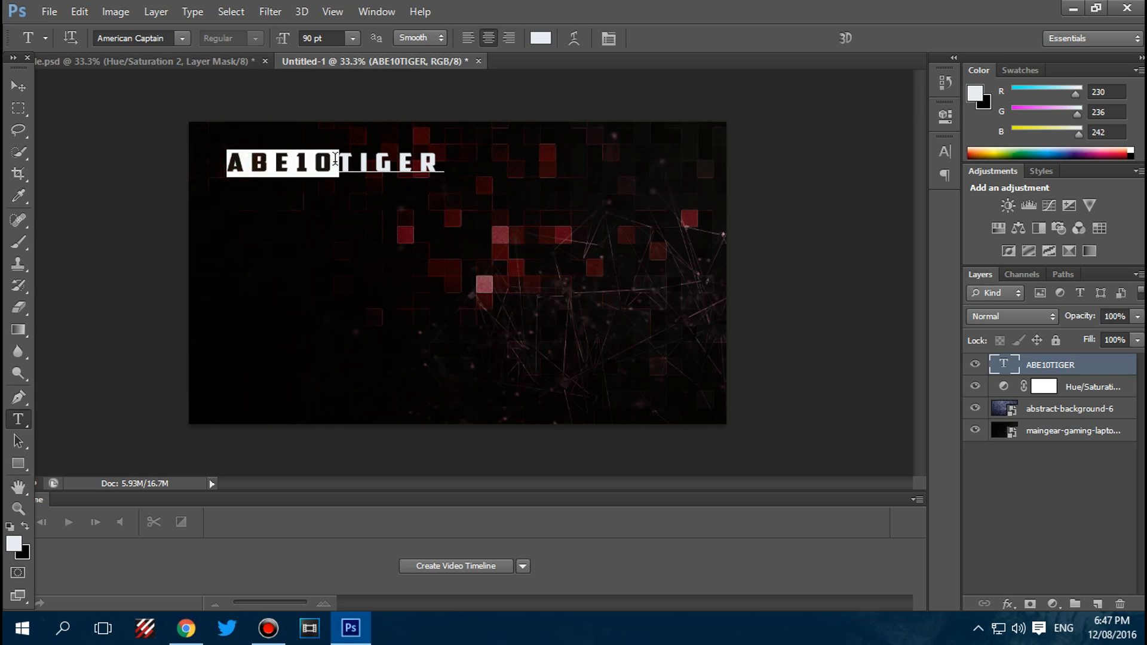
{"action": "left_click", "coordinate": [335, 160]}
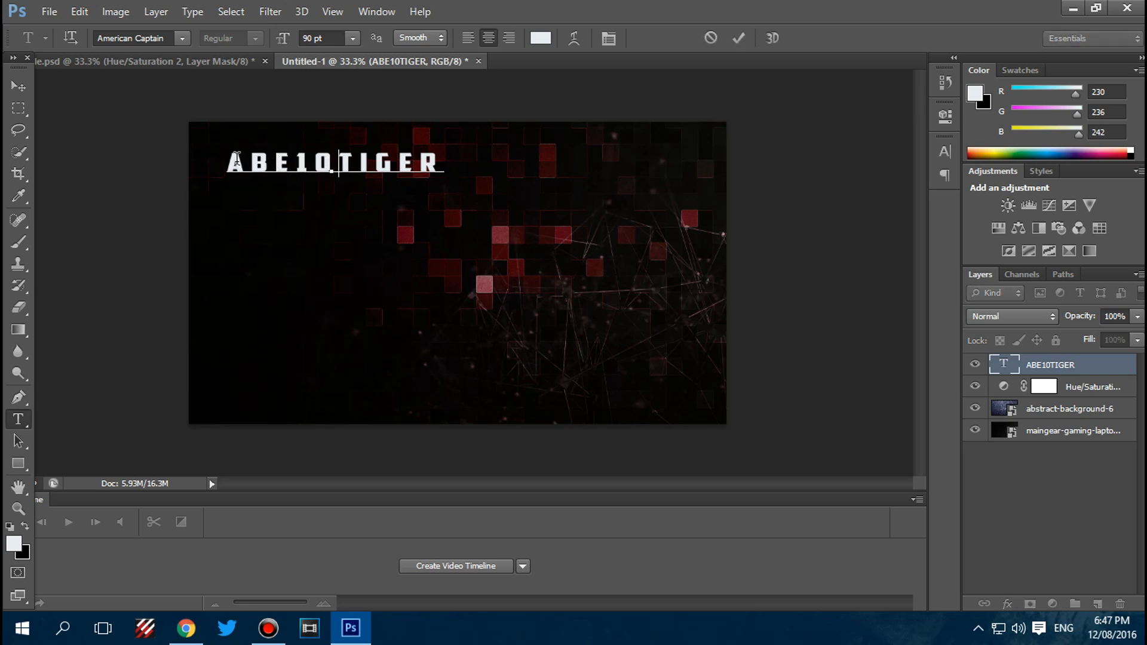
{"action": "left_click_drag", "start_coordinate": [233, 161], "coordinate": [447, 166]}
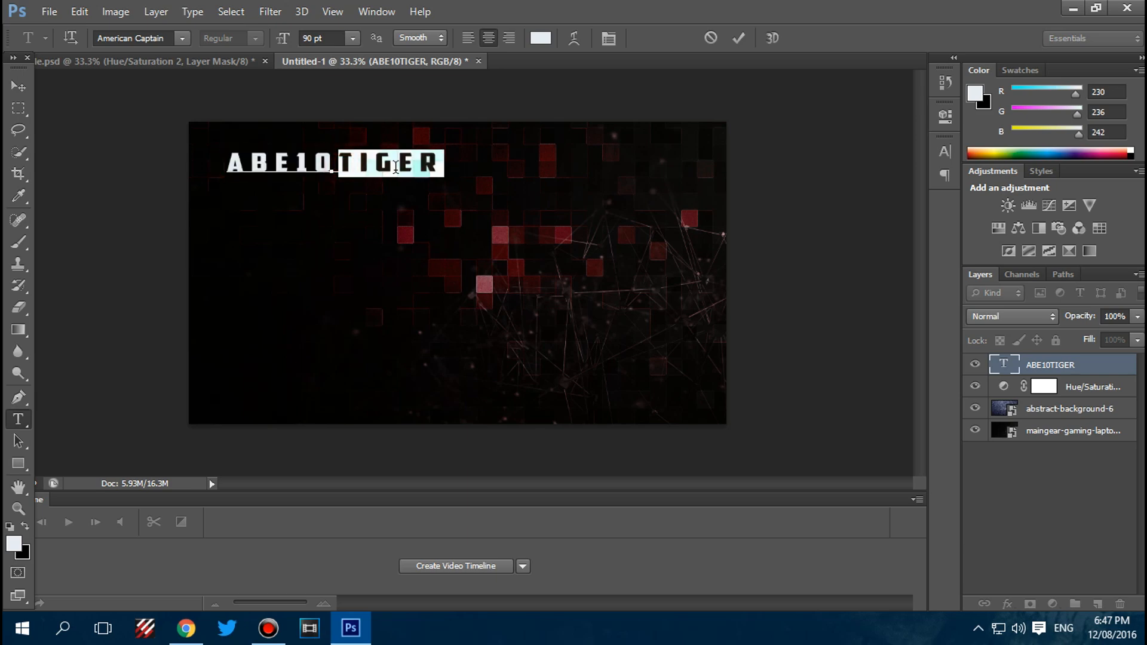
{"action": "left_click", "coordinate": [341, 169]}
{"action": "left_click_drag", "start_coordinate": [344, 162], "coordinate": [446, 164]}
{"action": "left_click", "coordinate": [540, 38]}
{"action": "left_click_drag", "start_coordinate": [963, 265], "coordinate": [964, 248]}
{"action": "left_click", "coordinate": [892, 287]}
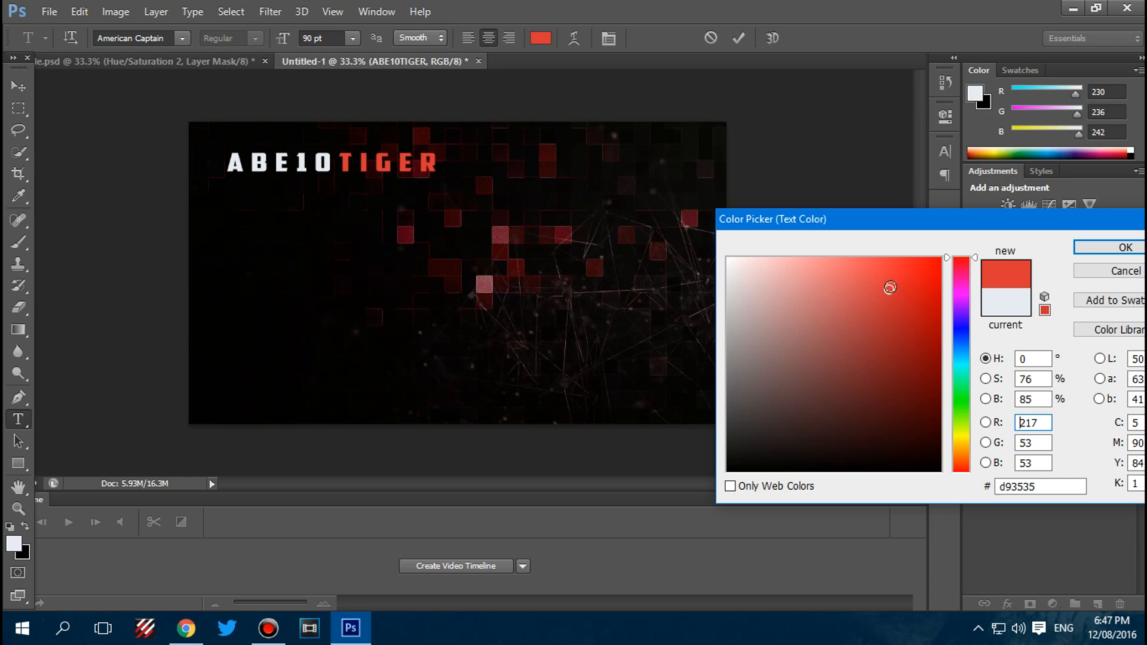
{"action": "left_click", "coordinate": [916, 278]}
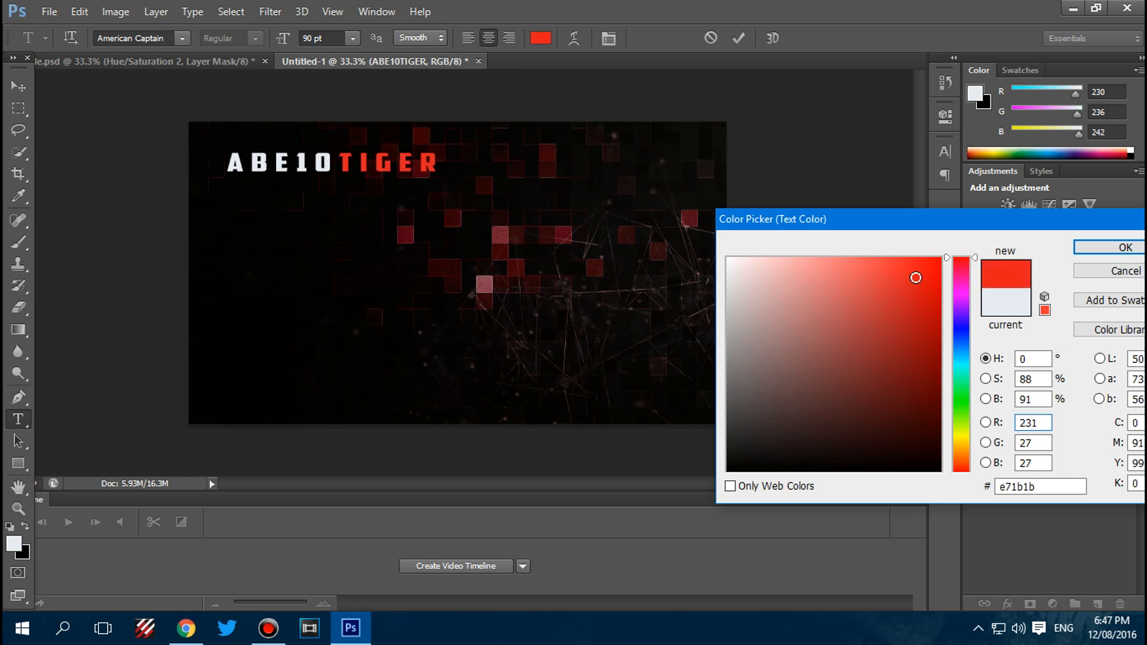
{"action": "left_click_drag", "start_coordinate": [916, 277], "coordinate": [907, 285]}
{"action": "left_click", "coordinate": [1085, 248]}
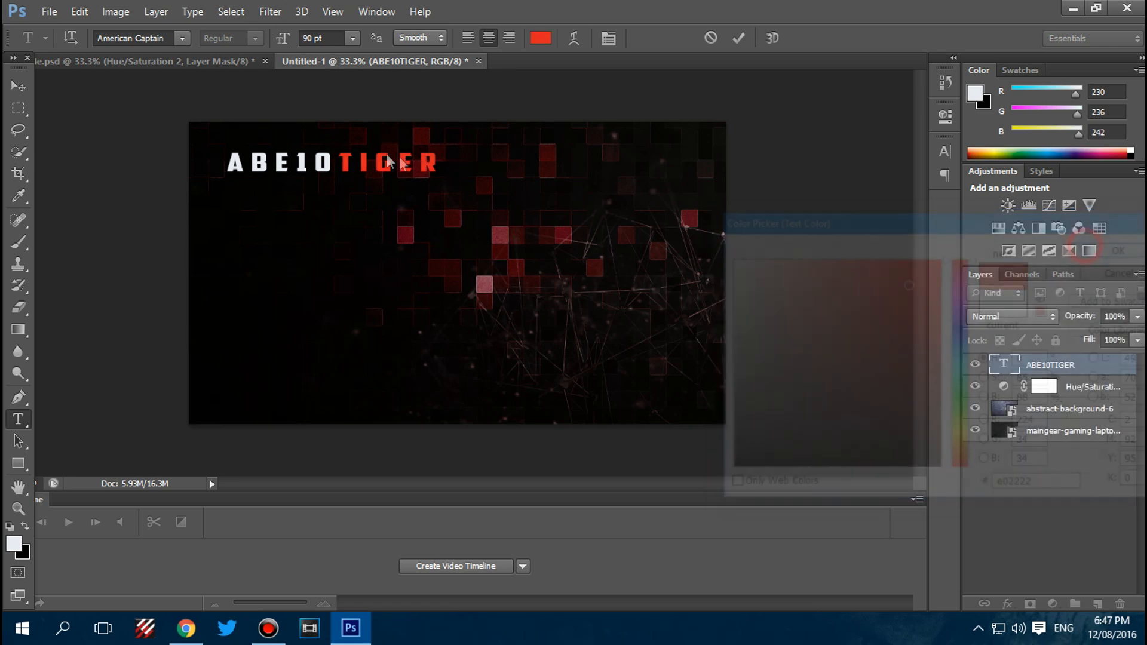
- Move the title slightly closer to the canvas's upper-left corner and commit the text
{"action": "left_click", "coordinate": [402, 155]}
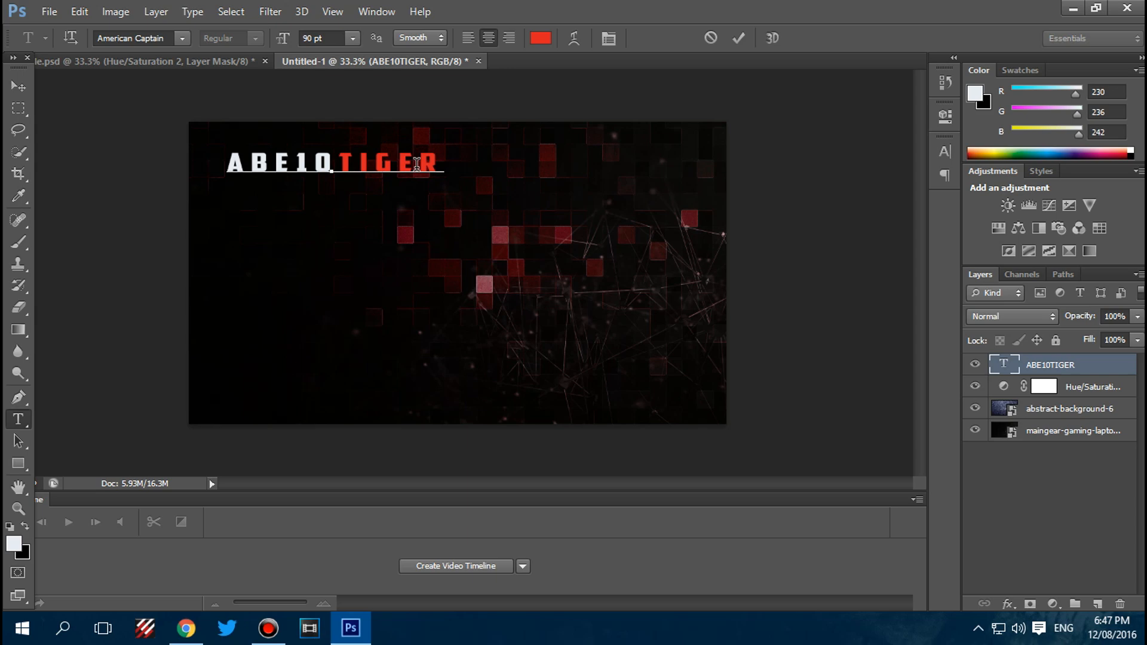
{"action": "mouse_move", "coordinate": [371, 196]}
{"action": "left_mouse_down"}
{"action": "mouse_move", "coordinate": [383, 193]}
{"action": "mouse_move", "coordinate": [359, 195]}
{"action": "left_mouse_up"}
{"action": "left_click_drag", "start_coordinate": [430, 159], "coordinate": [217, 168]}
{"action": "left_click", "coordinate": [294, 170]}
{"action": "left_click", "coordinate": [431, 158]}
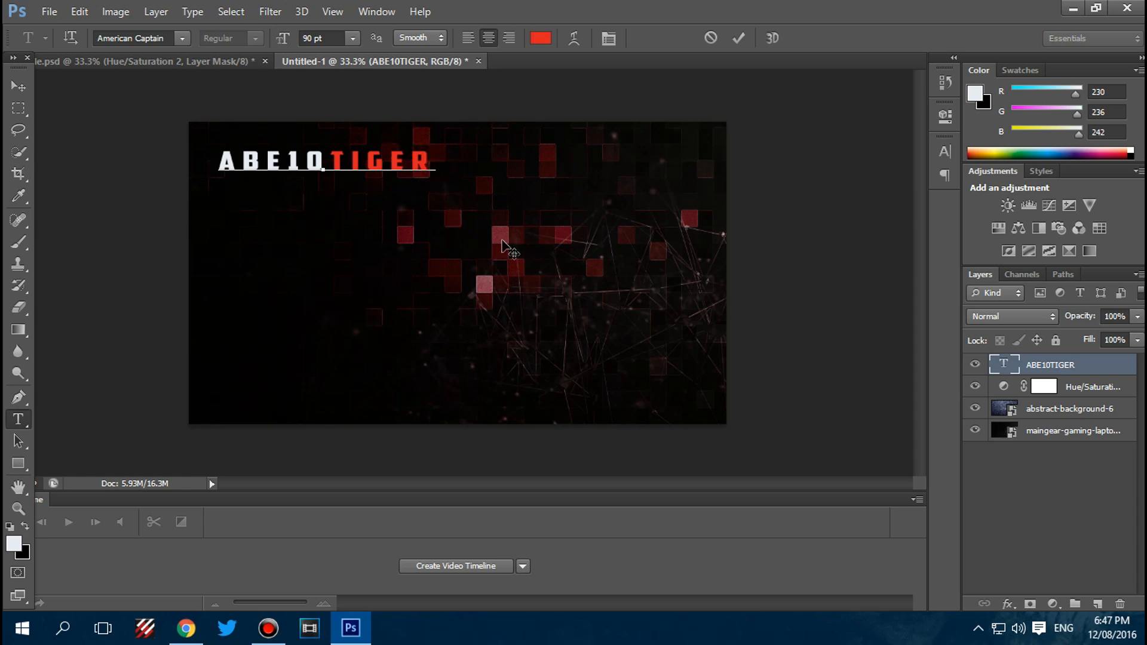
{"action": "mouse_move", "coordinate": [297, 215]}
{"action": "left_mouse_down"}
{"action": "mouse_move", "coordinate": [295, 203]}
{"action": "mouse_move", "coordinate": [296, 212]}
{"action": "left_mouse_up"}
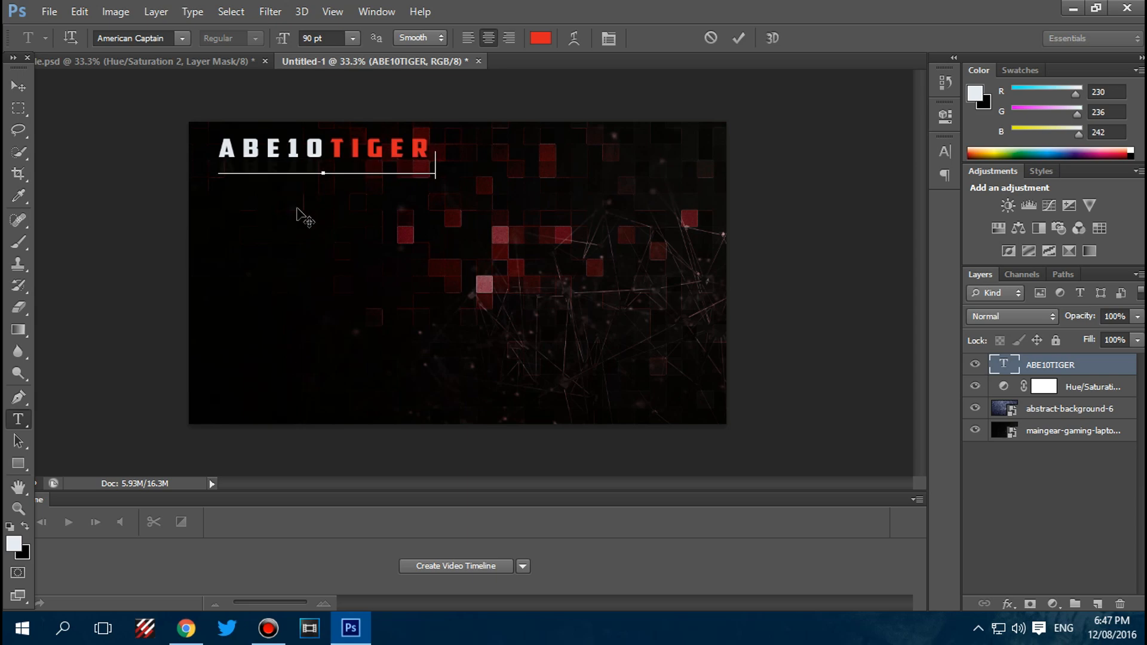
{"action": "left_click", "coordinate": [19, 85]}
{"action": "left_click_drag", "start_coordinate": [323, 205], "coordinate": [323, 200]}
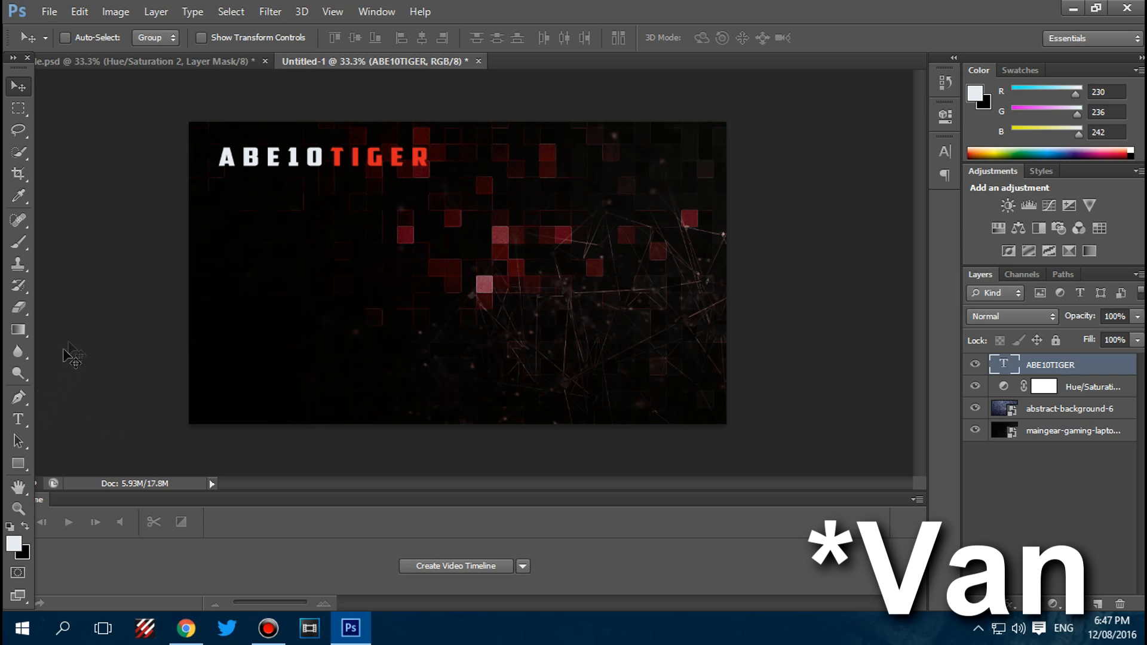
- Add a new empty layer for brush painting and place it directly below the ABE10TIGER text layer
{"action": "left_click", "coordinate": [19, 242]}
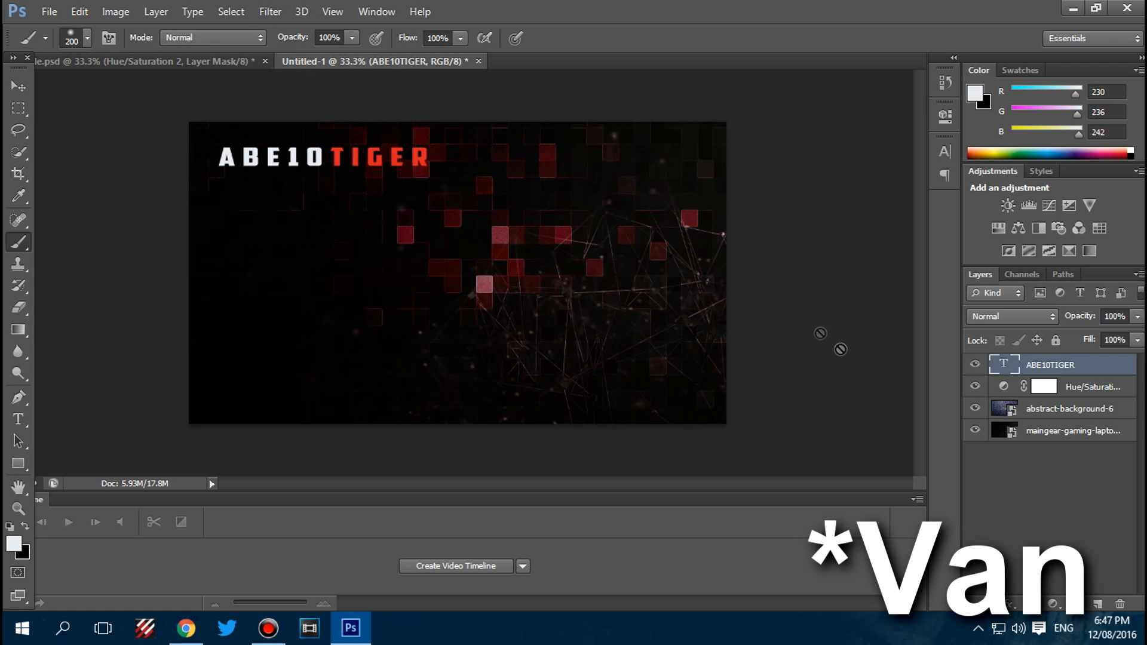
{"action": "left_click", "coordinate": [1098, 605]}
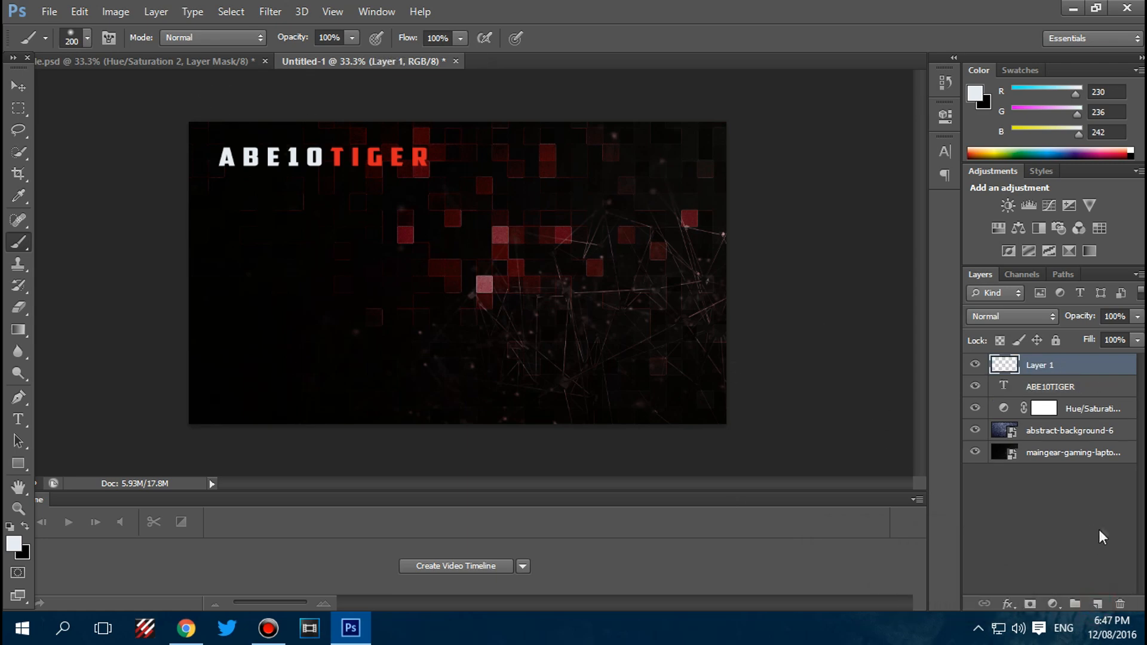
{"action": "left_click_drag", "start_coordinate": [1063, 368], "coordinate": [1067, 399]}
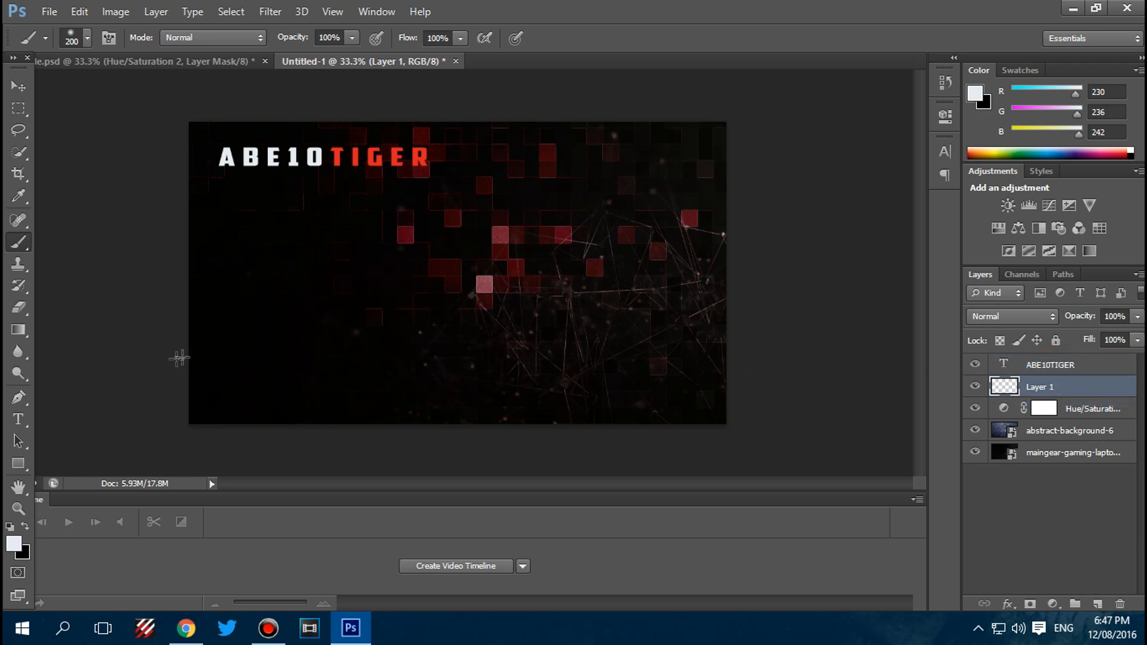
- Check the soft round brush's size and hardness, and set the foreground colour to pure white (255, 255, 255)
{"action": "left_click", "coordinate": [86, 38]}
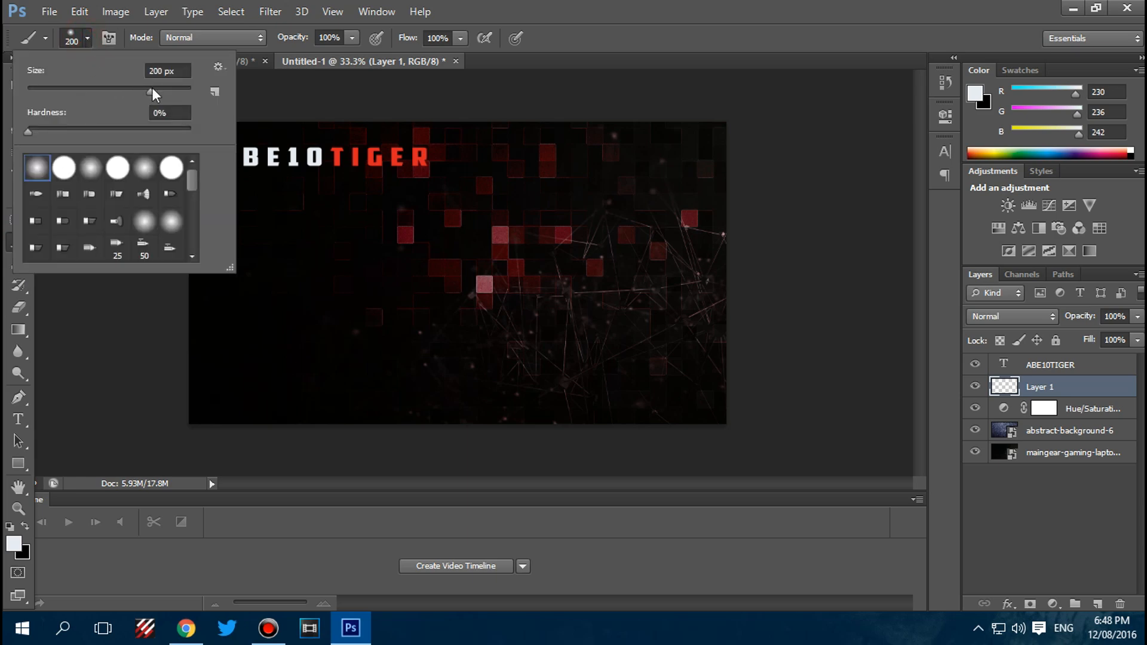
{"action": "left_click", "coordinate": [519, 5]}
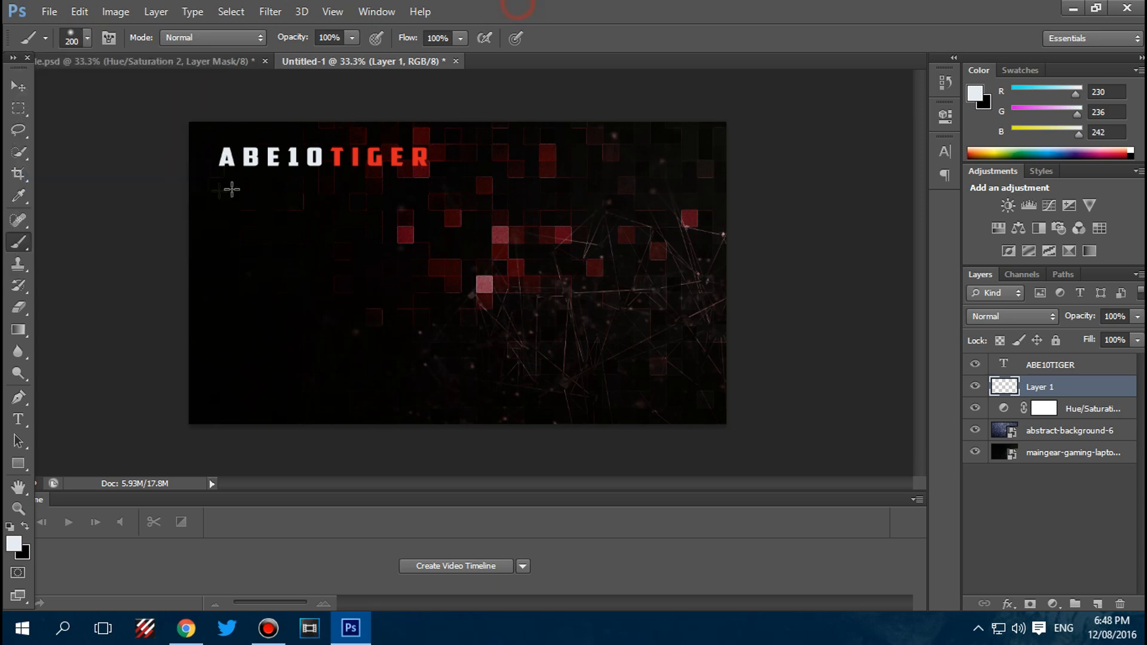
{"action": "left_click", "coordinate": [976, 93]}
{"action": "left_click_drag", "start_coordinate": [711, 251], "coordinate": [714, 252]}
{"action": "left_click", "coordinate": [1126, 248]}
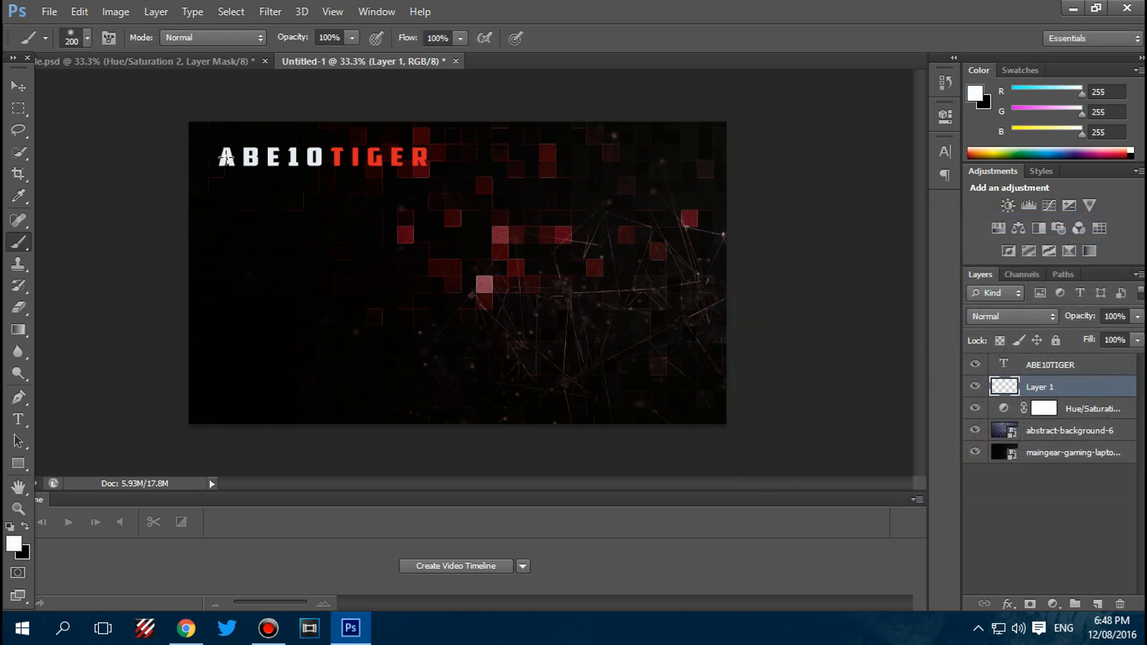
- Paint a row of soft white brush dabs behind each letter of the title to form a continuous glow
{"action": "left_click", "coordinate": [226, 157]}
{"action": "left_click", "coordinate": [250, 157]}
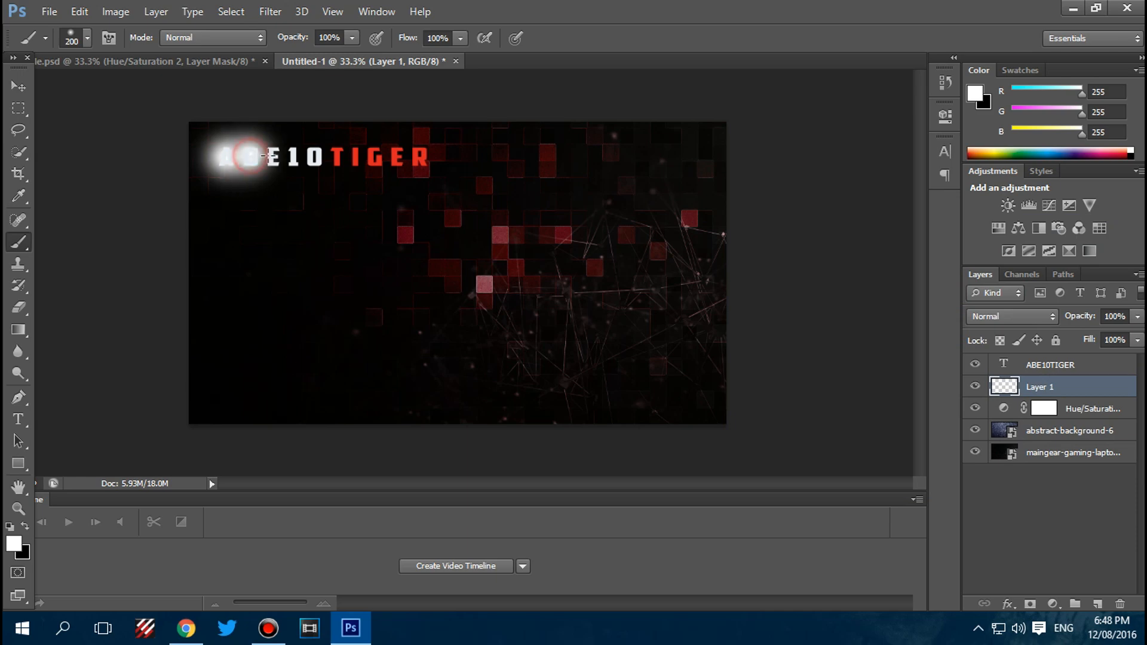
{"action": "left_click", "coordinate": [274, 157]}
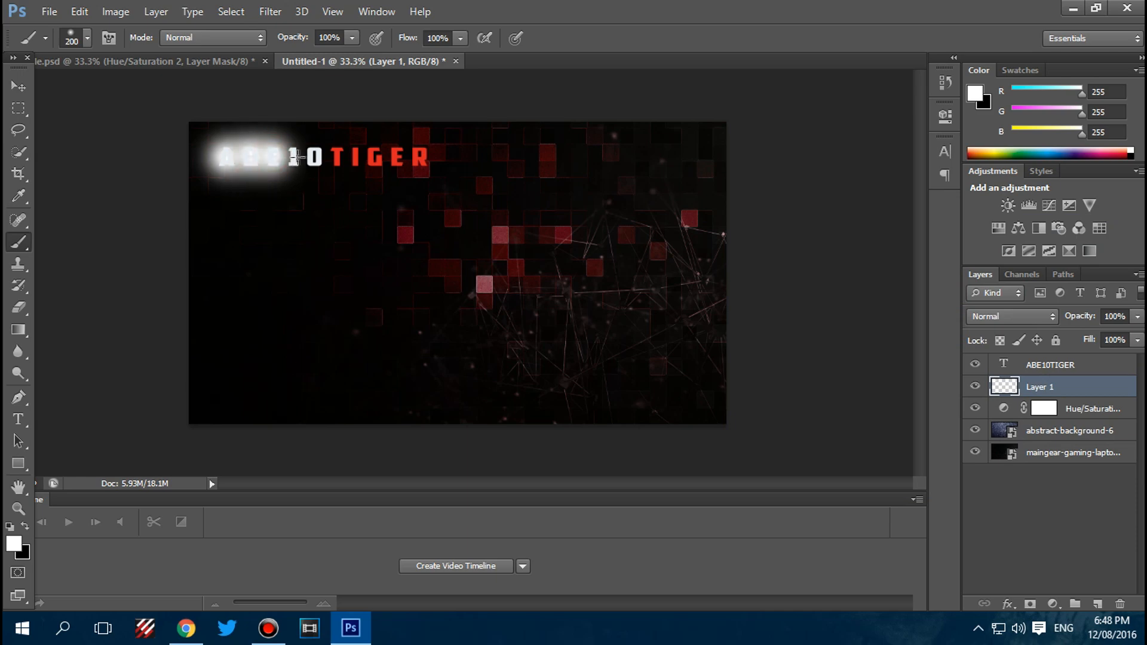
{"action": "left_click", "coordinate": [293, 156]}
{"action": "left_click", "coordinate": [316, 156]}
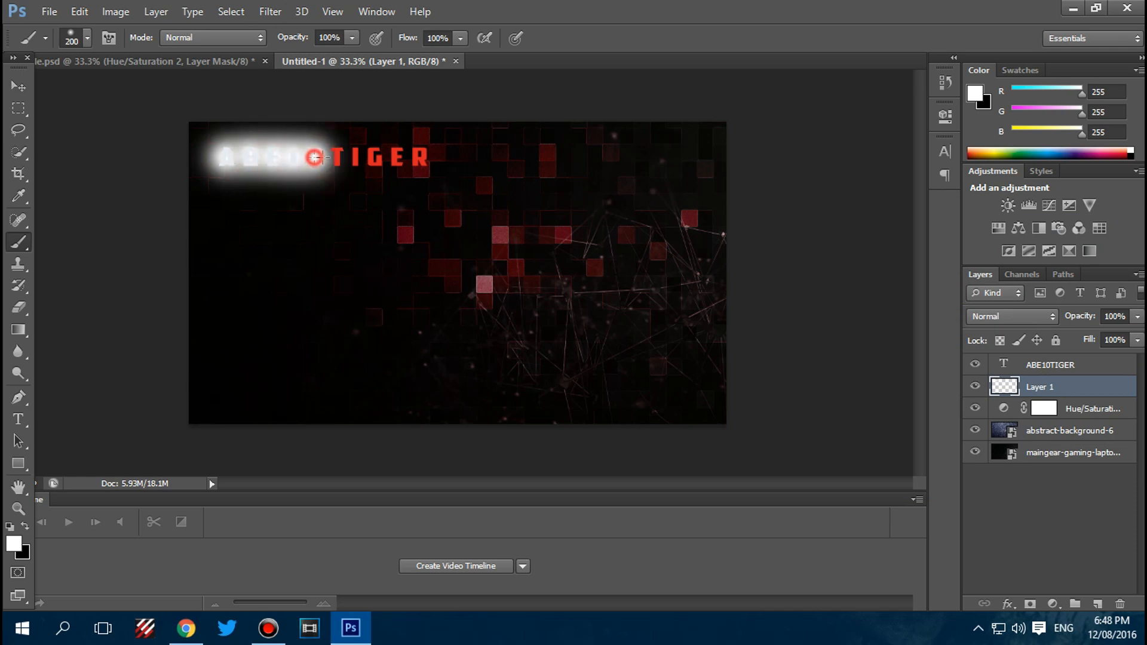
{"action": "left_click", "coordinate": [337, 156]}
{"action": "left_click", "coordinate": [357, 156]}
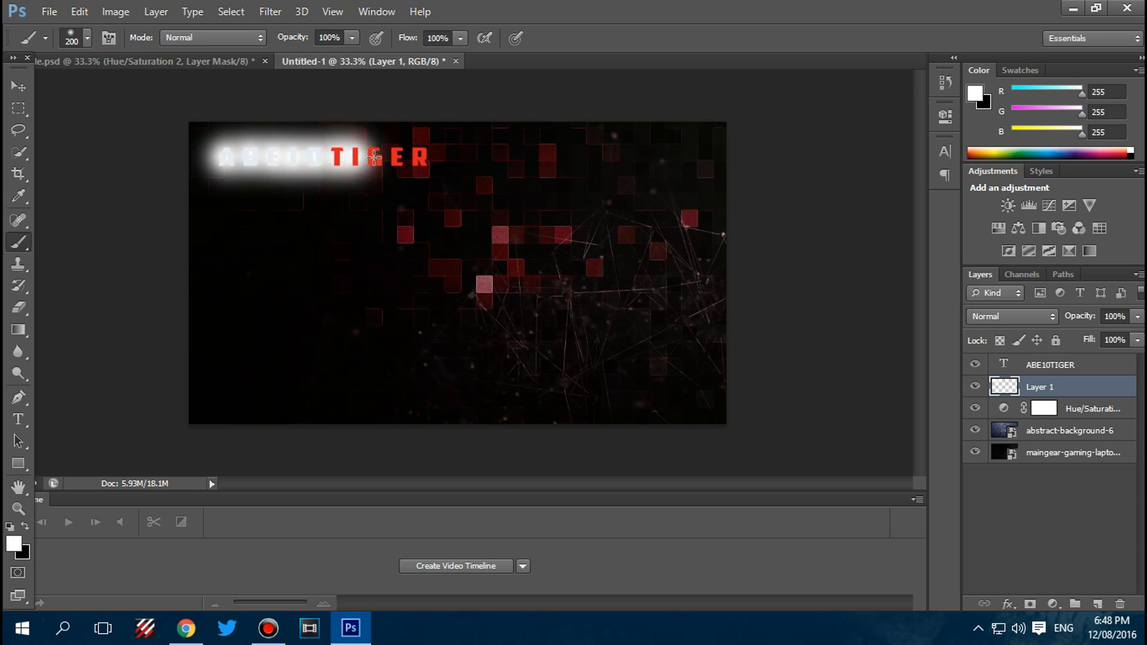
{"action": "left_click", "coordinate": [374, 156]}
{"action": "left_click", "coordinate": [397, 157]}
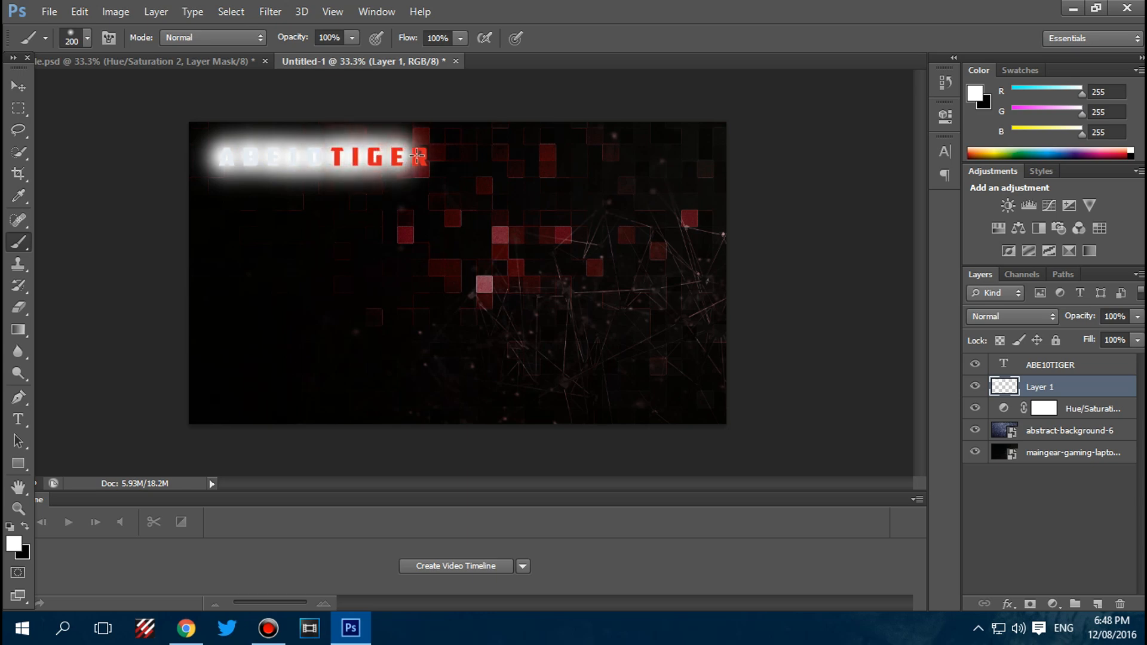
{"action": "left_click", "coordinate": [420, 157]}
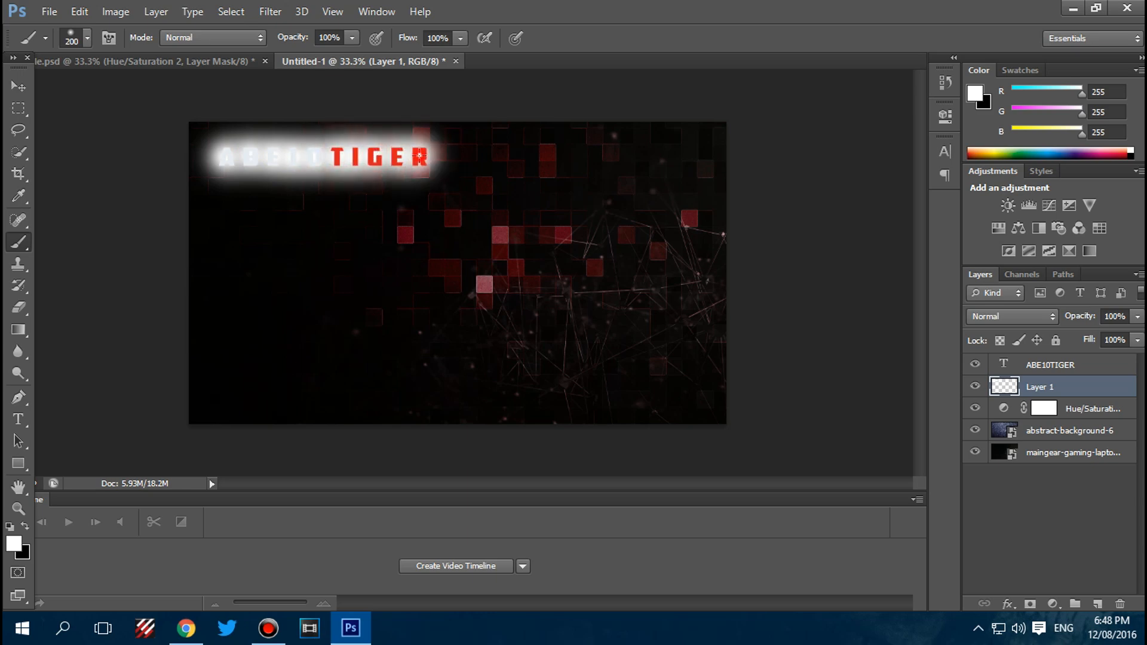
- Reduce the opacity of the white glow layer to about 40%
{"action": "left_click", "coordinate": [19, 88]}
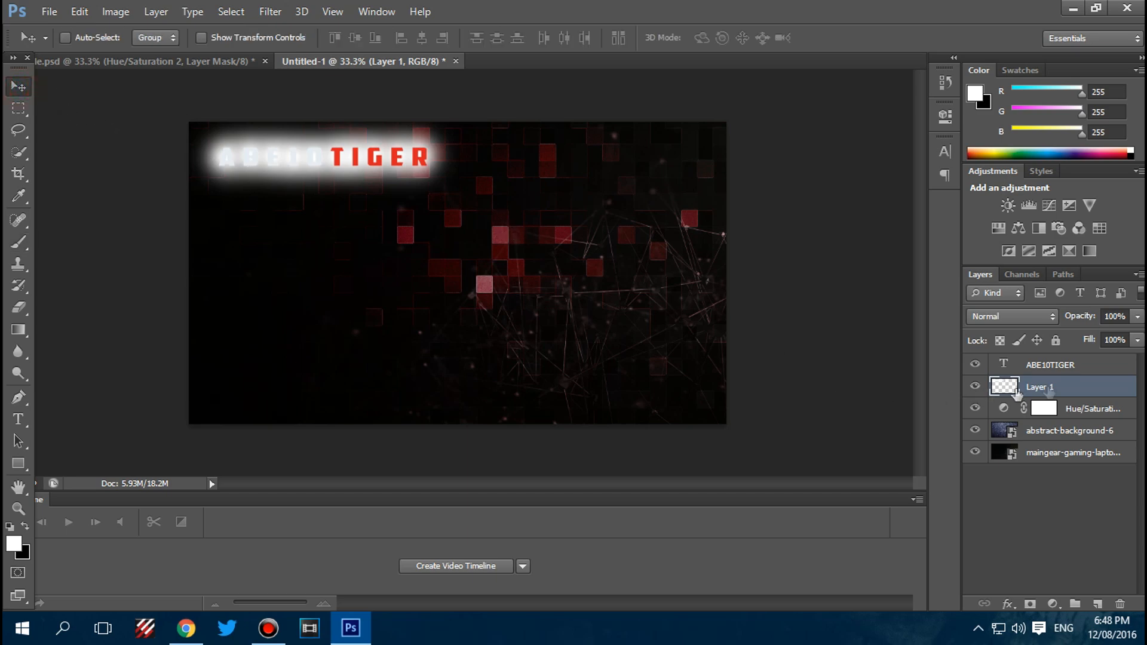
{"action": "left_click", "coordinate": [1137, 317]}
{"action": "left_click_drag", "start_coordinate": [1115, 335], "coordinate": [1116, 332]}
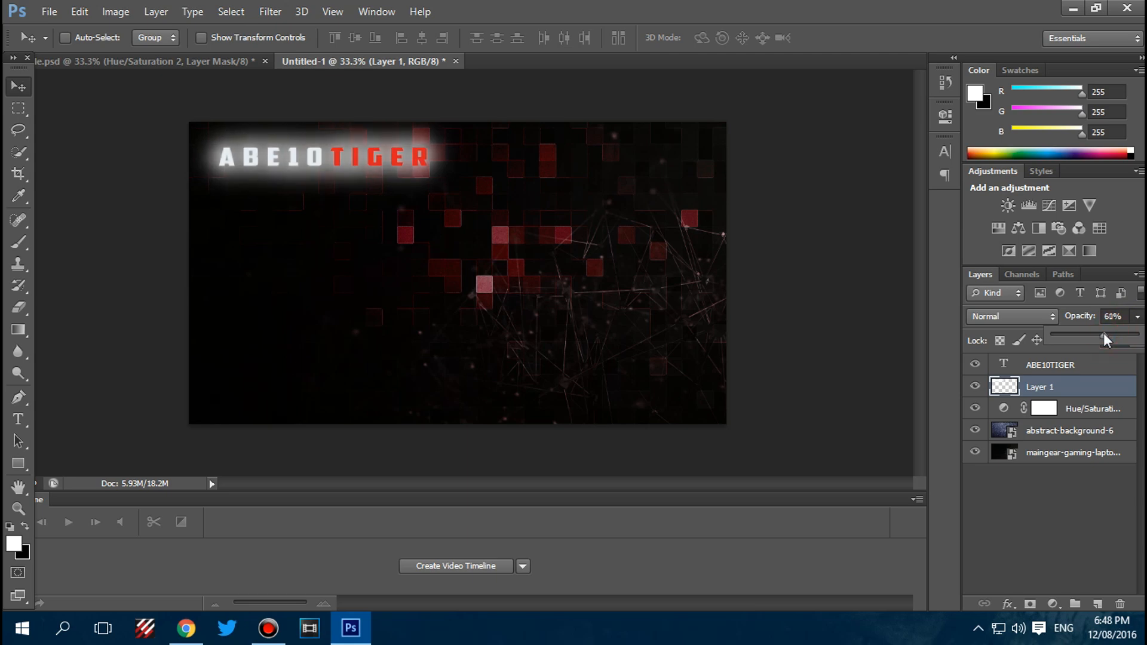
{"action": "left_click_drag", "start_coordinate": [1098, 332], "coordinate": [1093, 332]}
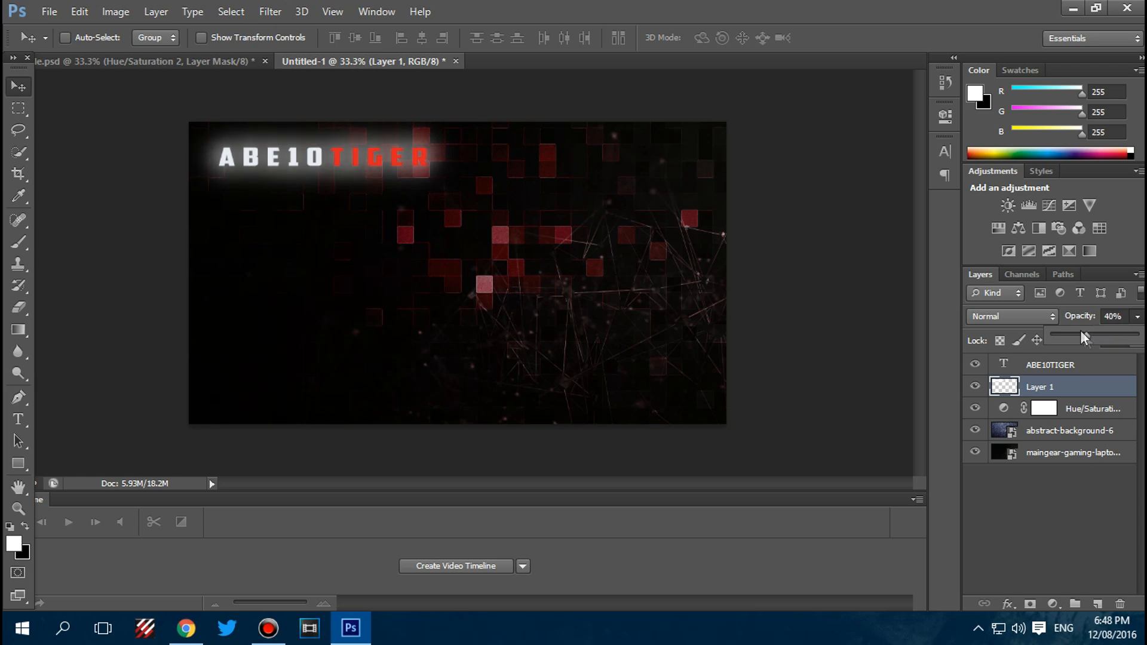
- Add a drop shadow to the ABE10TIGER text layer with distance 0 px, spread 22% and size 22 px
{"action": "left_click", "coordinate": [27, 92]}
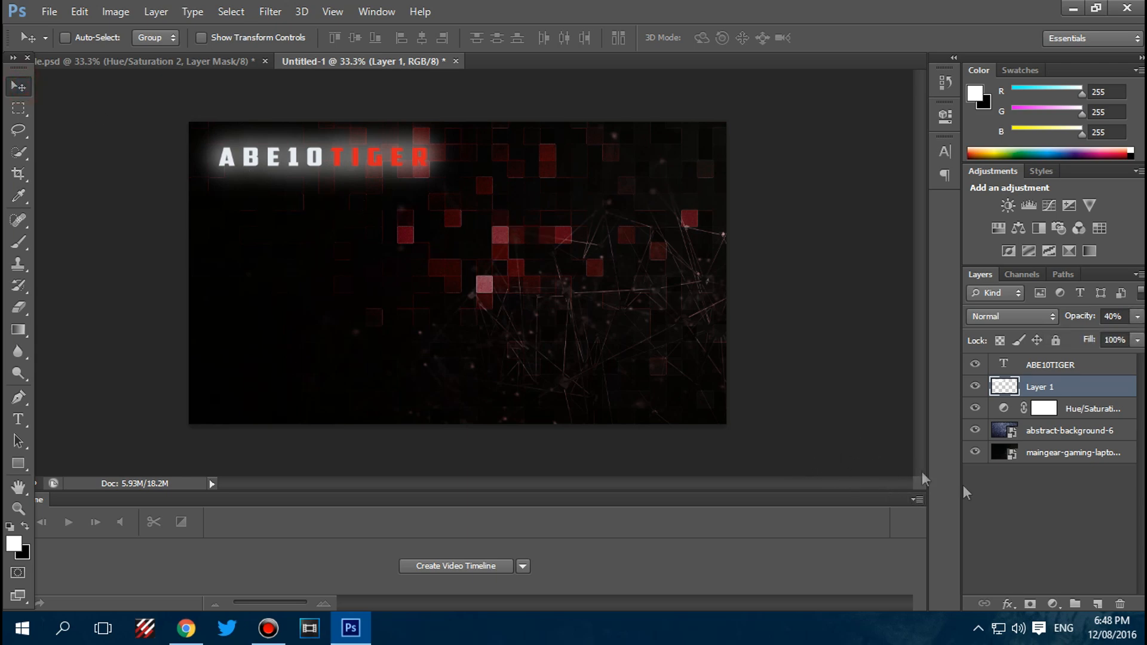
{"action": "left_click", "coordinate": [1052, 487]}
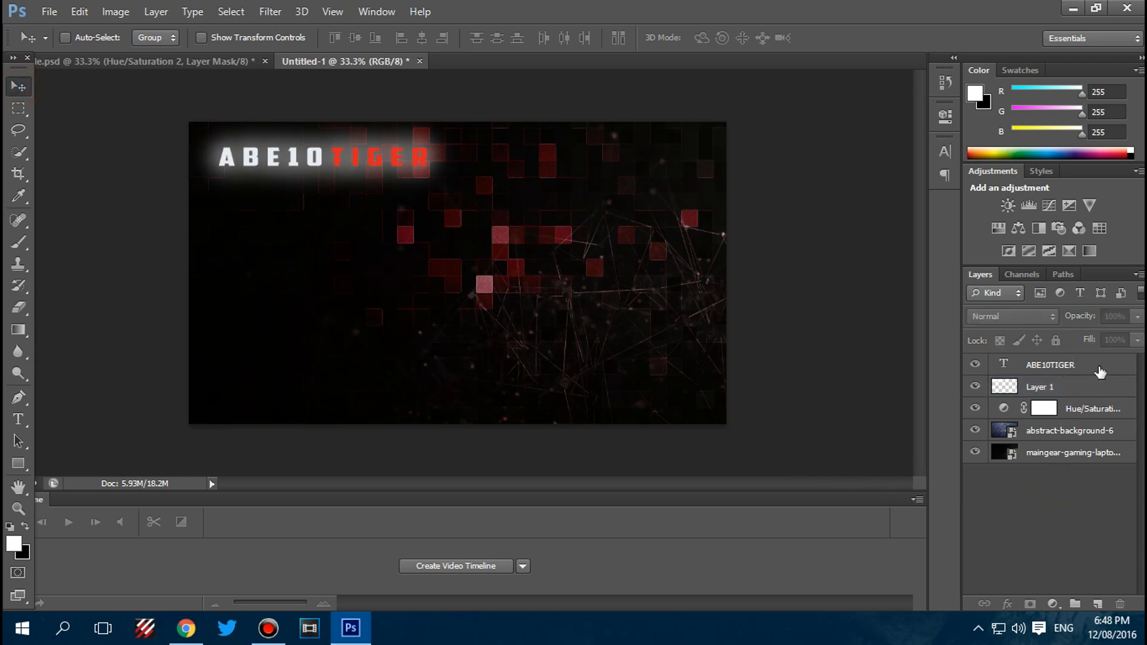
{"action": "left_click", "coordinate": [1100, 372]}
{"action": "right_click", "coordinate": [1099, 371]}
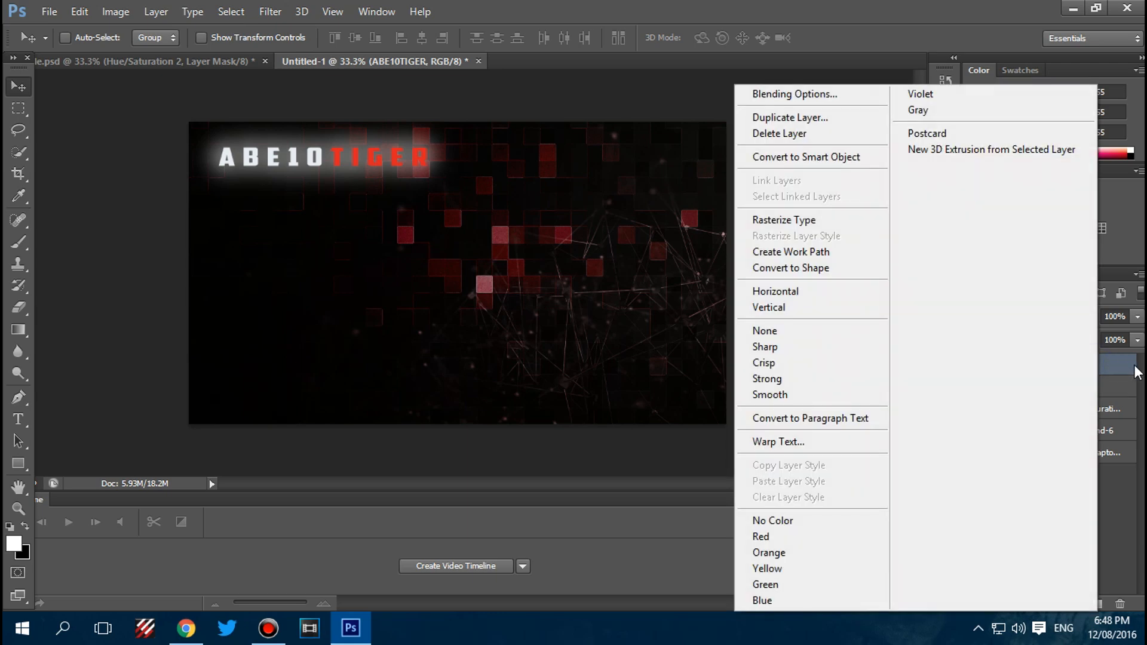
{"action": "left_click", "coordinate": [824, 96]}
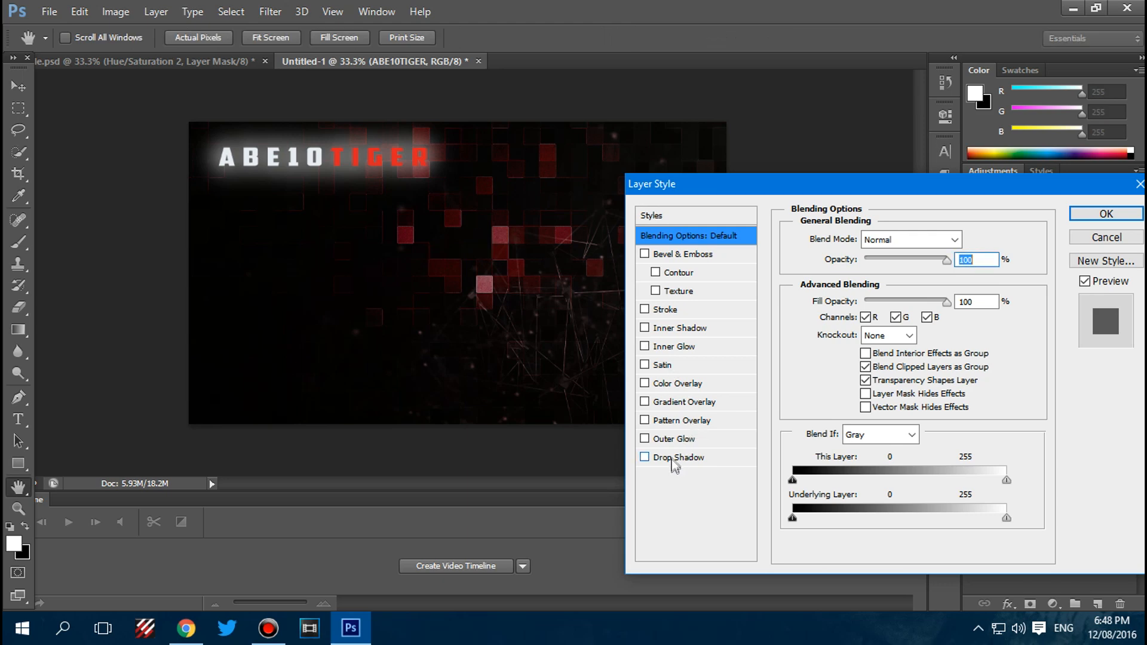
{"action": "left_click", "coordinate": [673, 459]}
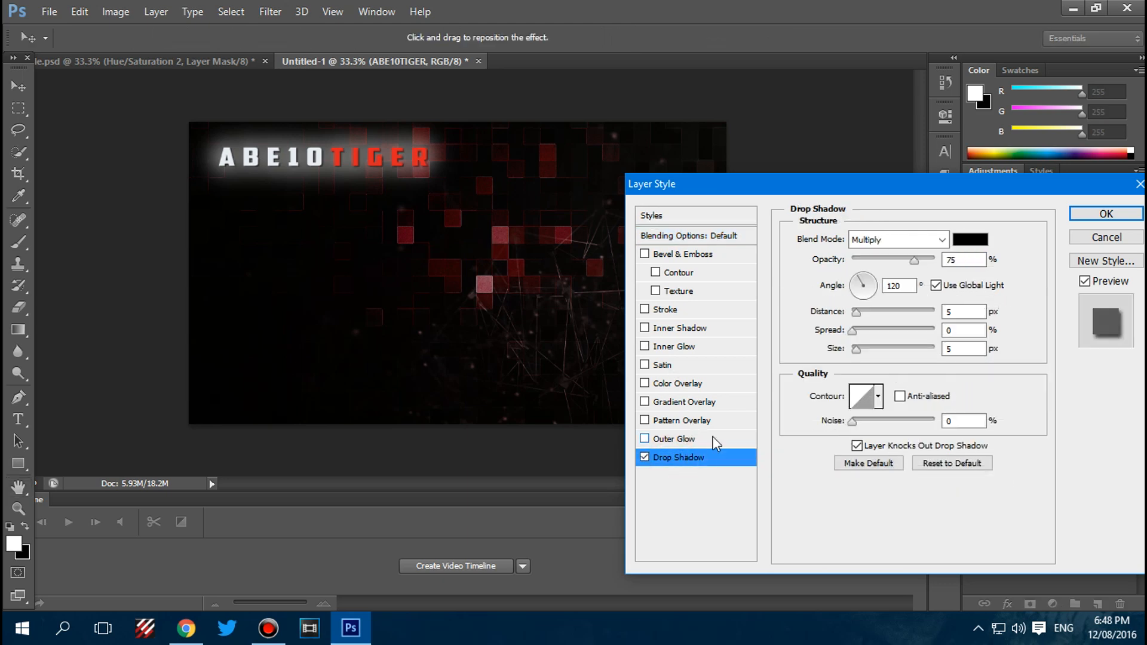
{"action": "left_click", "coordinate": [968, 312]}
{"action": "type", "text": "0"}
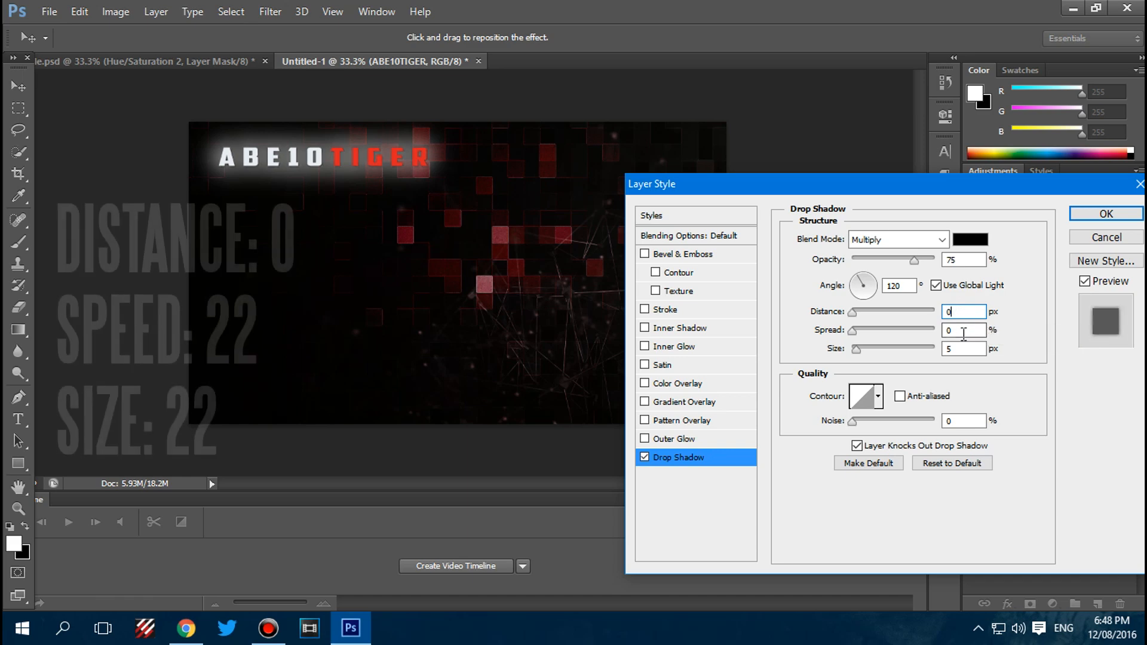
{"action": "left_click", "coordinate": [962, 331]}
{"action": "type", "text": "22"}
{"action": "left_click", "coordinate": [963, 349]}
{"action": "type", "text": "22"}
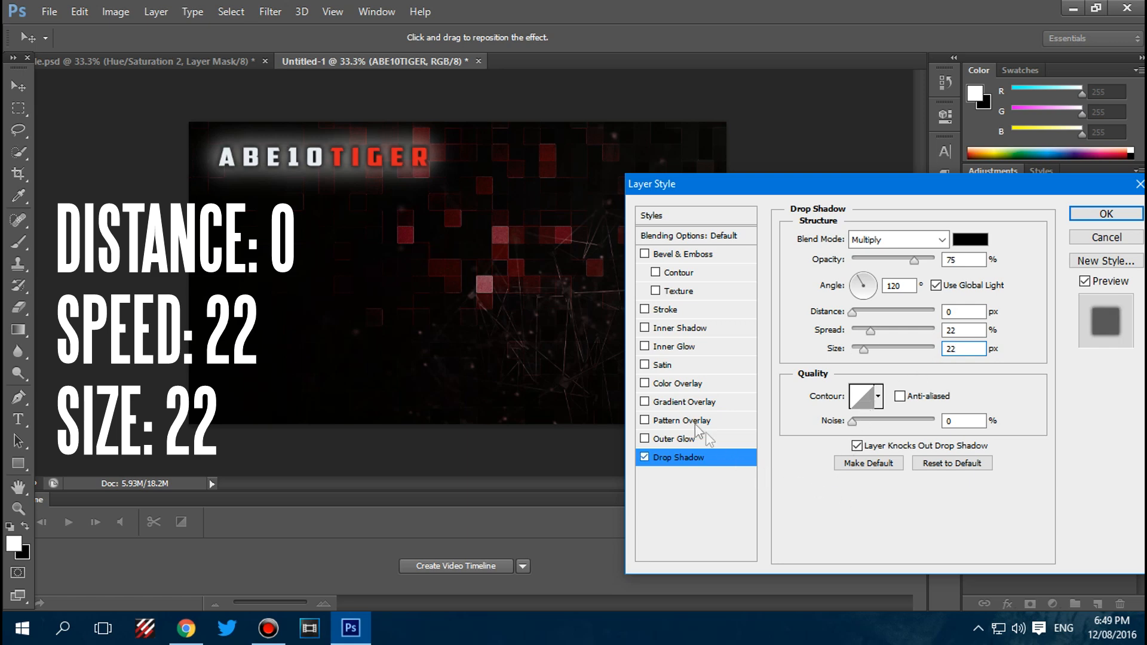
{"action": "left_click", "coordinate": [675, 333]}
{"action": "mouse_move", "coordinate": [914, 262]}
{"action": "left_mouse_down"}
{"action": "mouse_move", "coordinate": [946, 267]}
{"action": "mouse_move", "coordinate": [923, 261]}
{"action": "left_mouse_up"}
{"action": "left_click", "coordinate": [644, 328]}
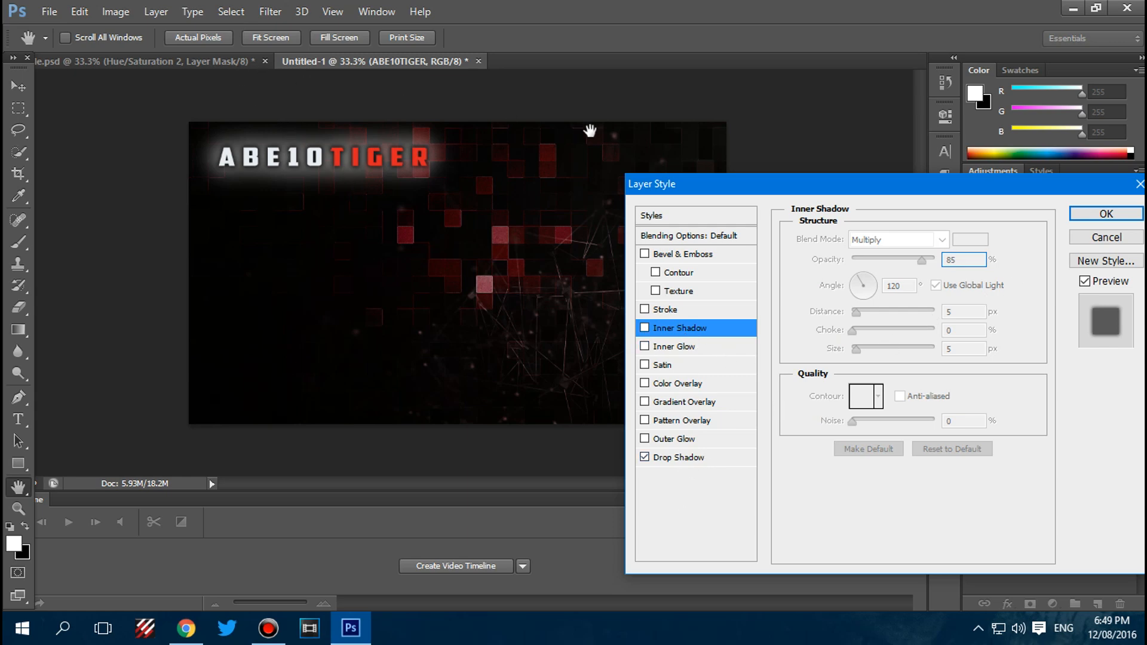
- Accept the title's layer style, and reduce the opacity of the white glow layer to 30%
{"action": "left_click", "coordinate": [1104, 215]}
{"action": "left_click", "coordinate": [1036, 551]}
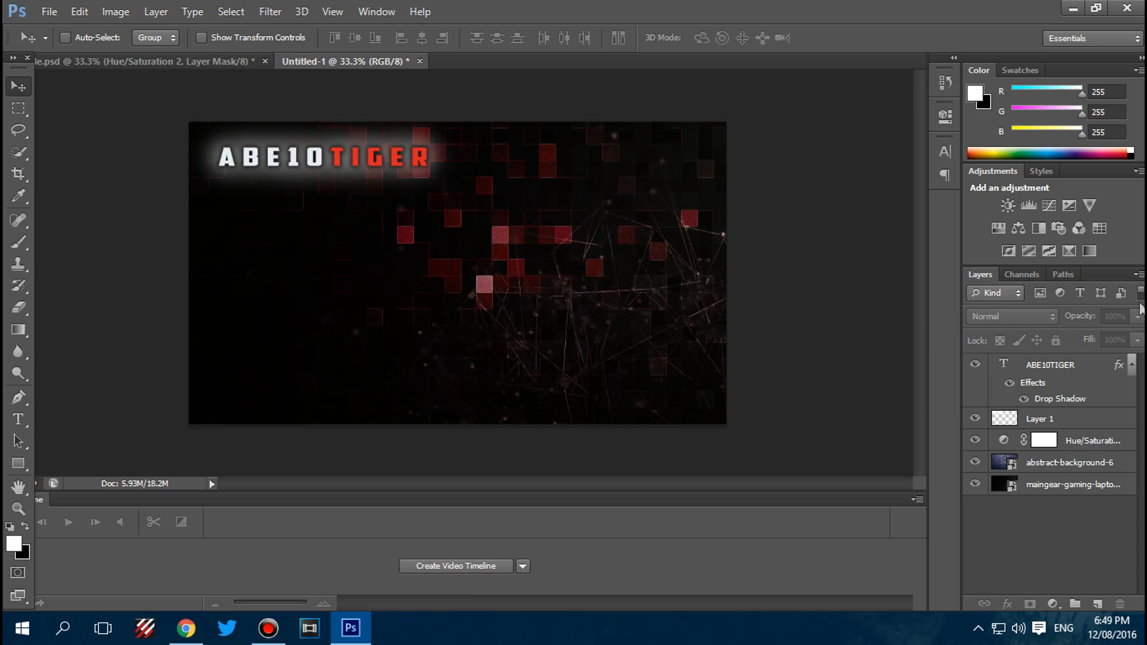
{"action": "left_click", "coordinate": [1071, 421]}
{"action": "left_click", "coordinate": [1138, 317]}
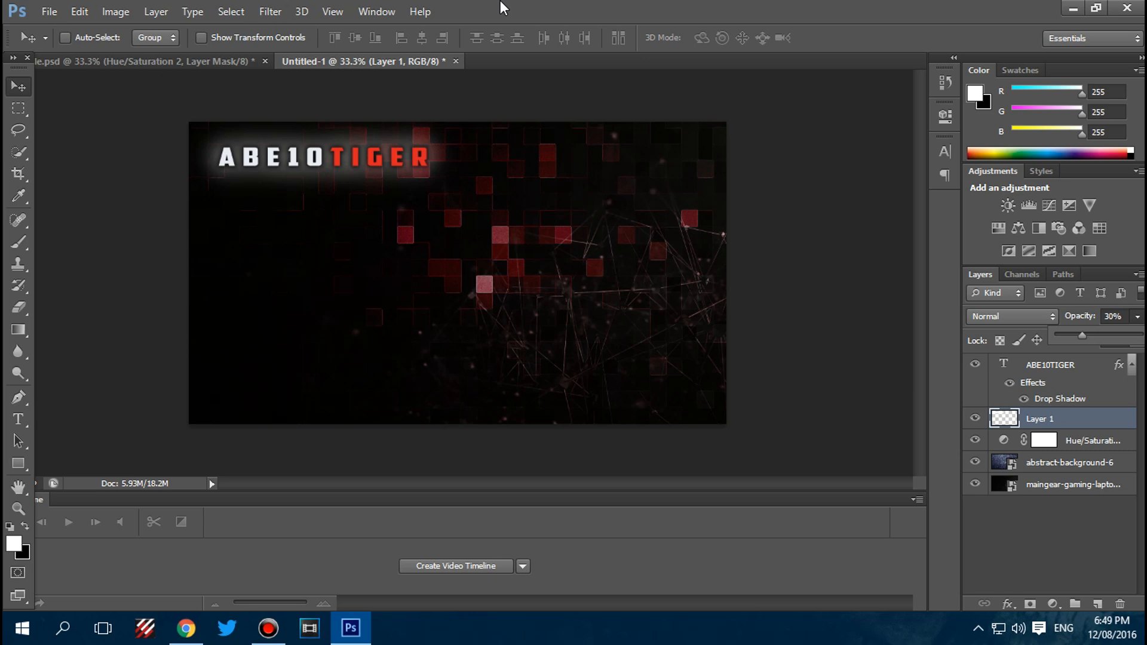
{"action": "left_click", "coordinate": [21, 91]}
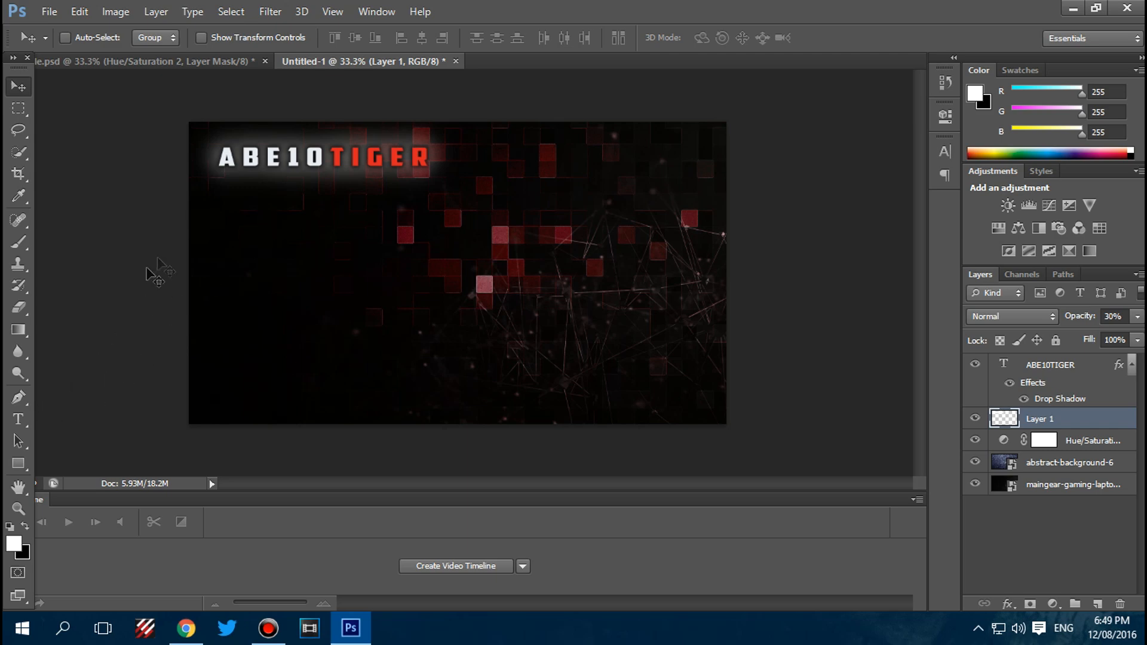
- Draw a rectangle shape about 942 × 567 px below the title, with no fill and a red stroke
{"action": "left_click", "coordinate": [24, 461]}
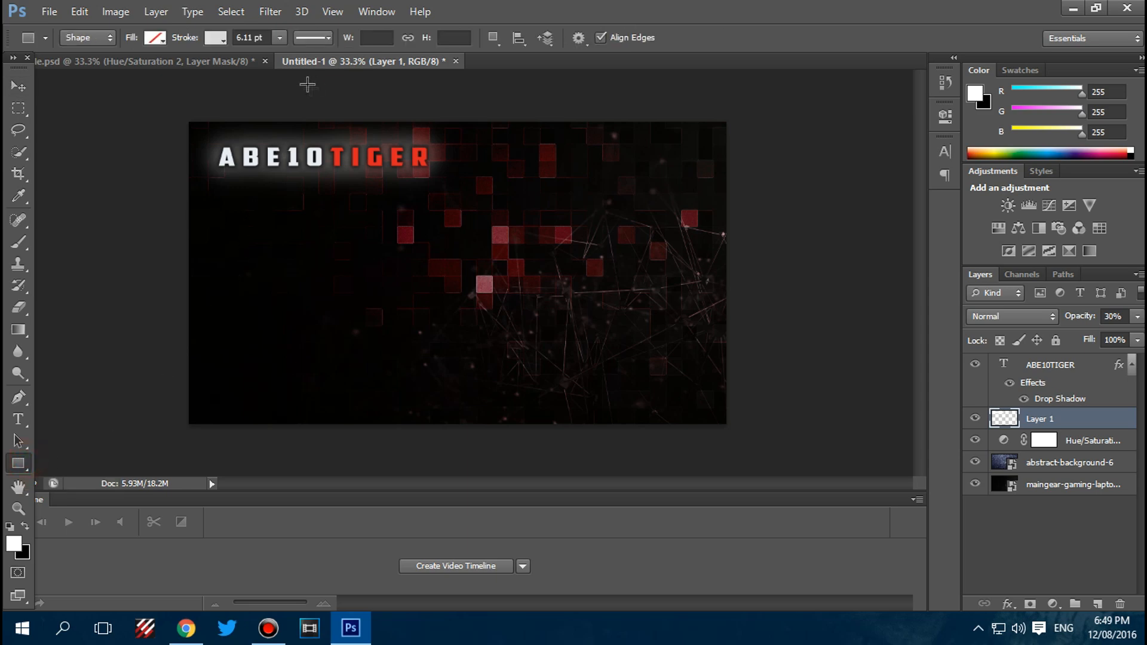
{"action": "left_click", "coordinate": [152, 37]}
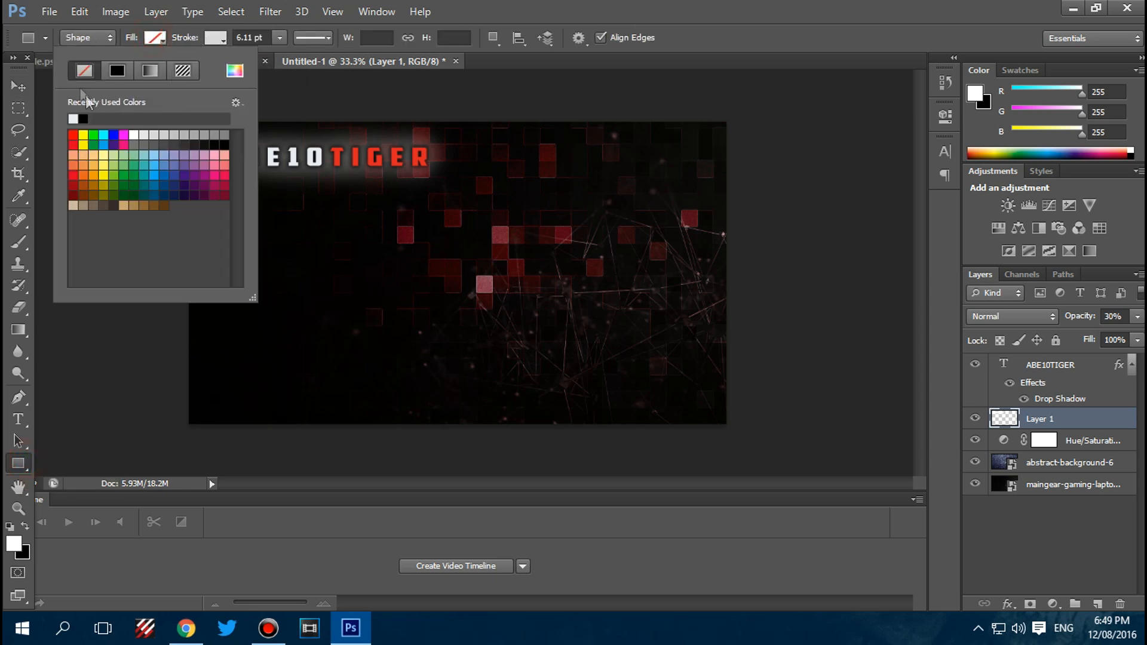
{"action": "left_click", "coordinate": [215, 39]}
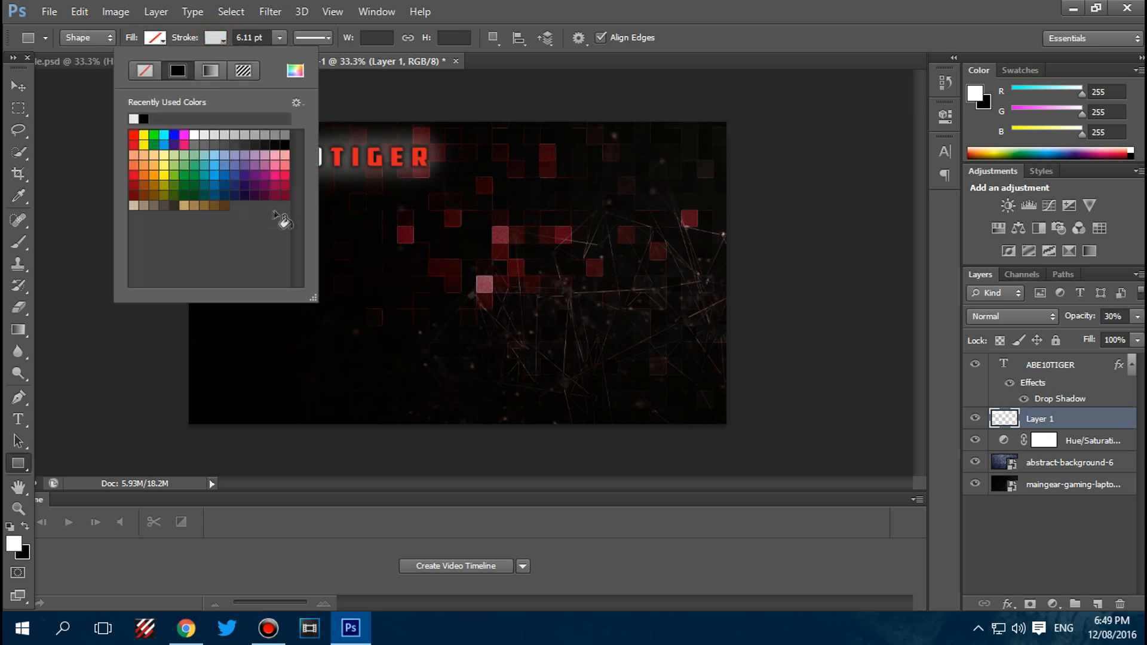
{"action": "left_click", "coordinate": [134, 134]}
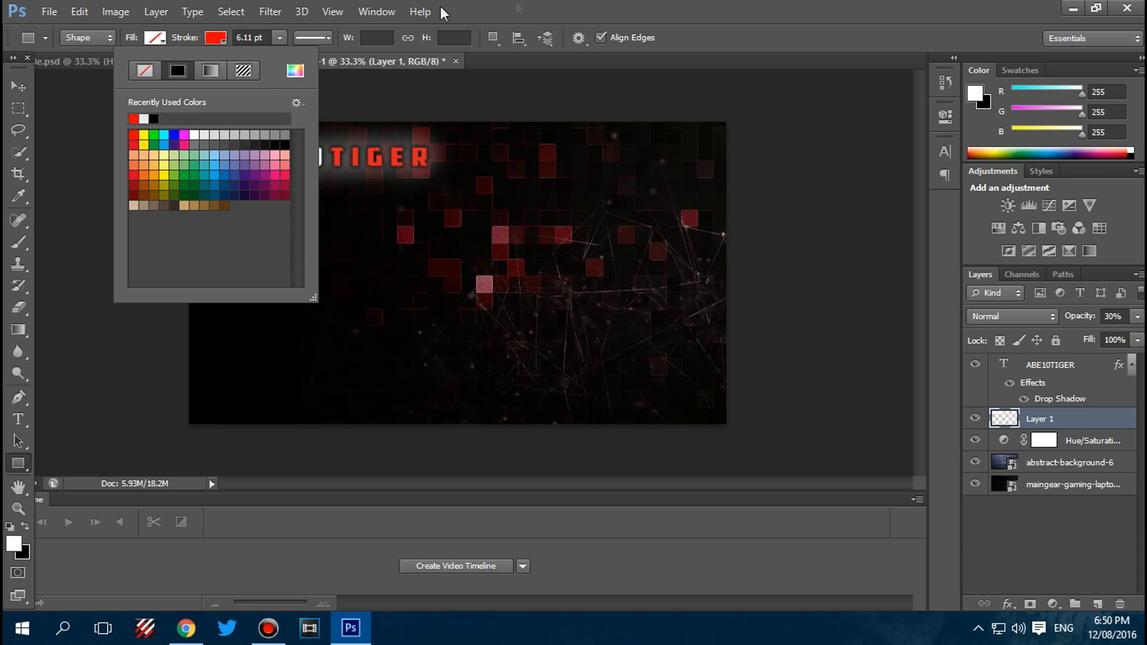
{"action": "left_click", "coordinate": [614, 3]}
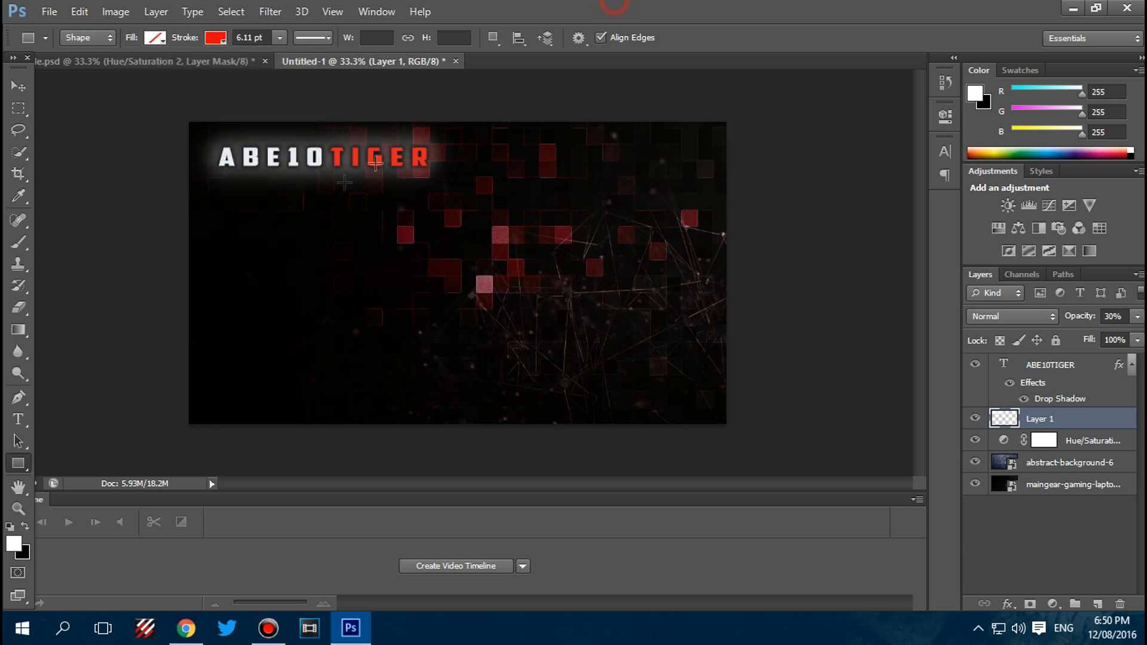
{"action": "left_click", "coordinate": [271, 37]}
{"action": "left_click_drag", "start_coordinate": [210, 186], "coordinate": [473, 343]}
{"action": "left_click", "coordinate": [344, 310]}
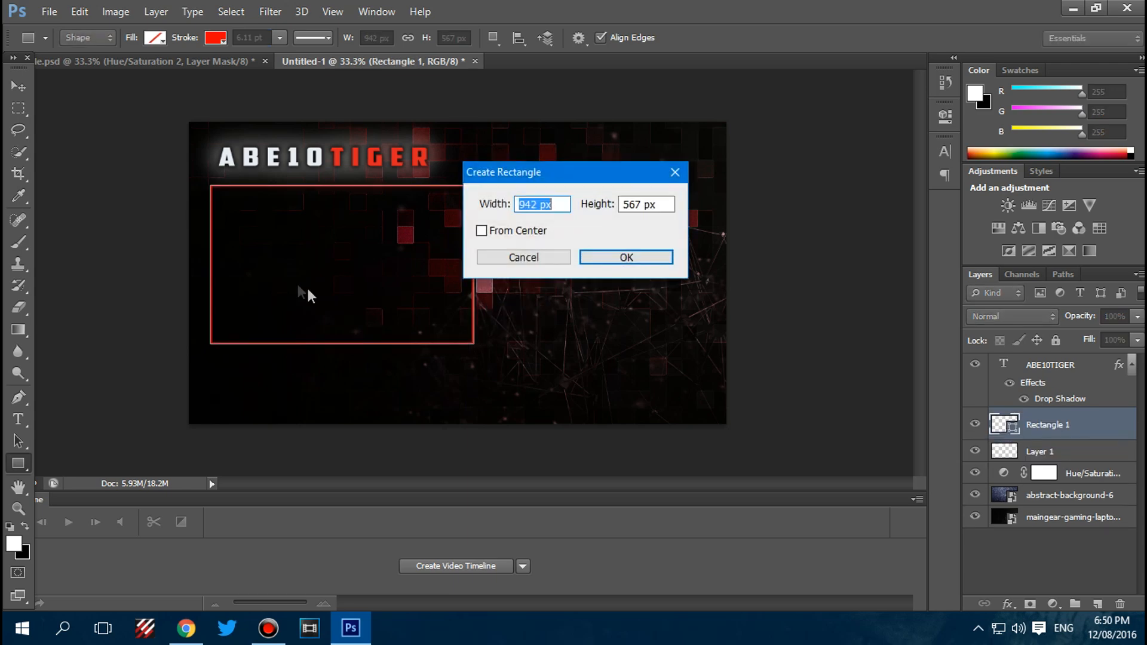
{"action": "left_click", "coordinate": [600, 261]}
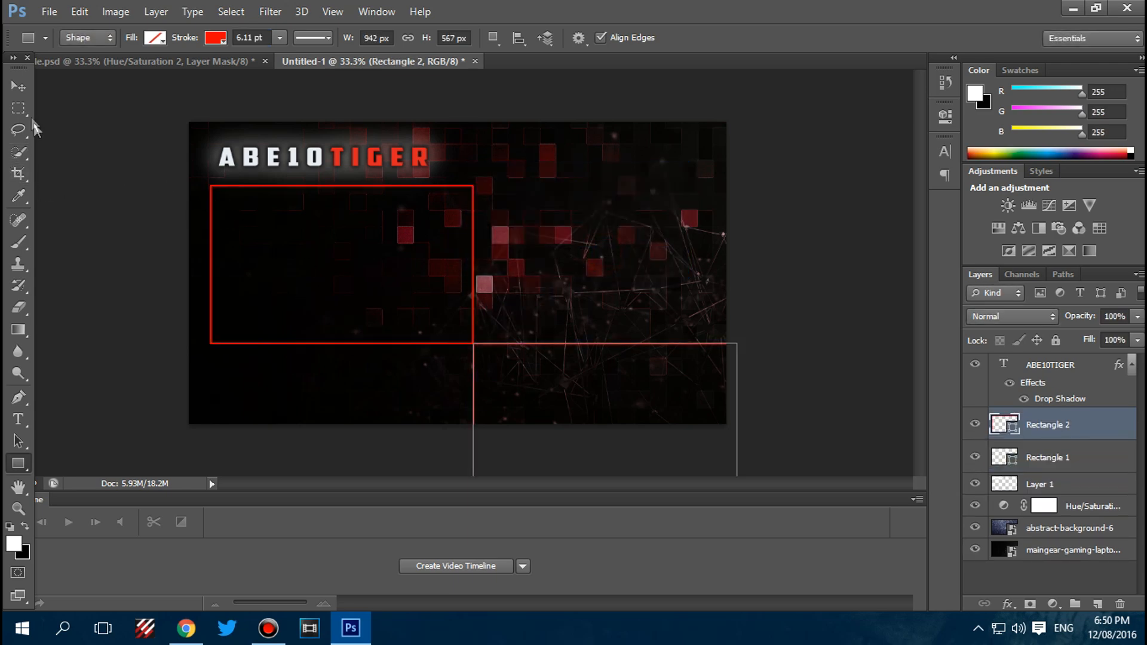
{"action": "left_click", "coordinate": [17, 84]}
{"action": "left_click_drag", "start_coordinate": [599, 395], "coordinate": [617, 361]}
{"action": "key", "text": "Delete"}
- Move the red rectangle so its left edge lines up with the first letter of the title
{"action": "left_click_drag", "start_coordinate": [411, 274], "coordinate": [422, 272]}
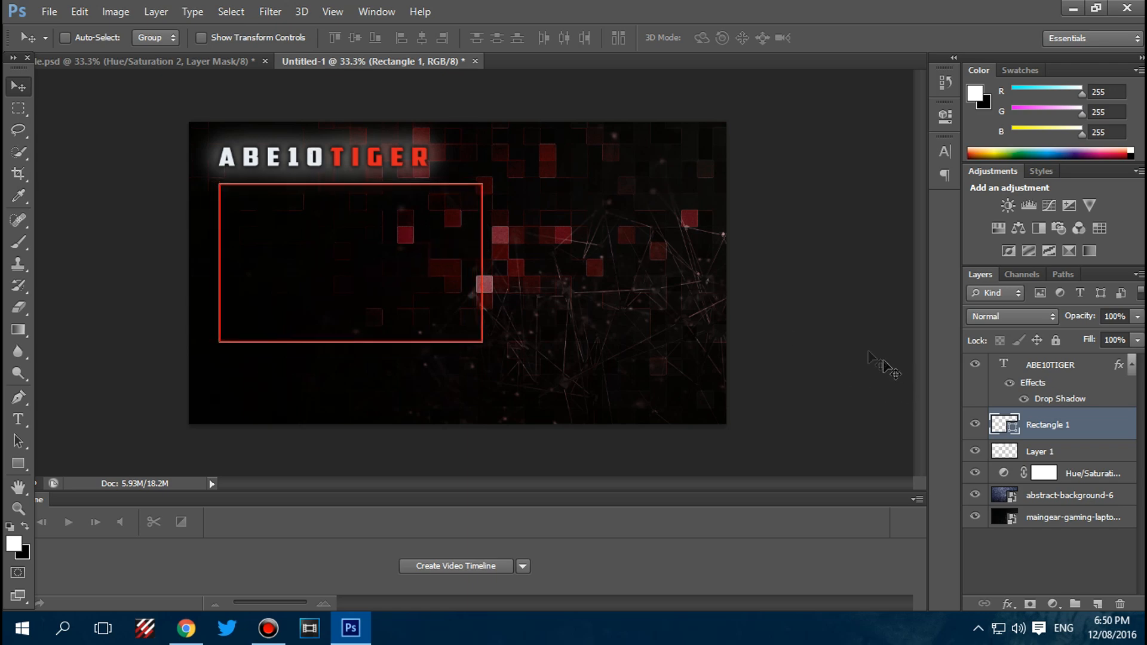
- Place the white glow layer directly below the ABE10TIGER text layer and merge the two layers
{"action": "left_click", "coordinate": [1059, 365]}
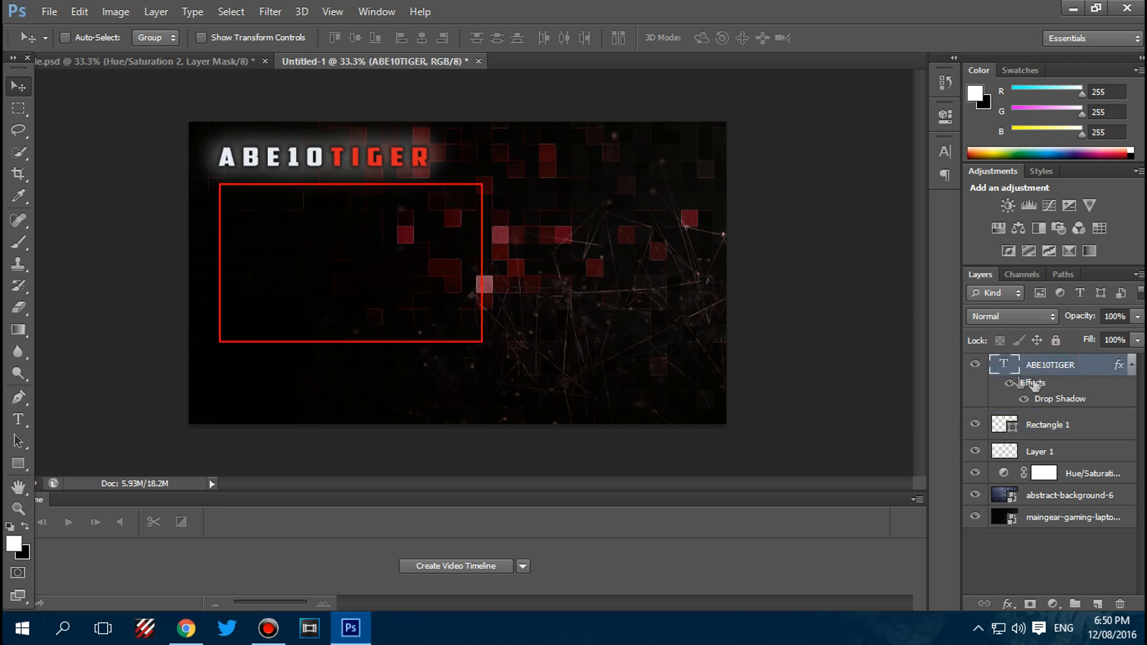
{"action": "left_click_drag", "start_coordinate": [1038, 454], "coordinate": [1069, 429]}
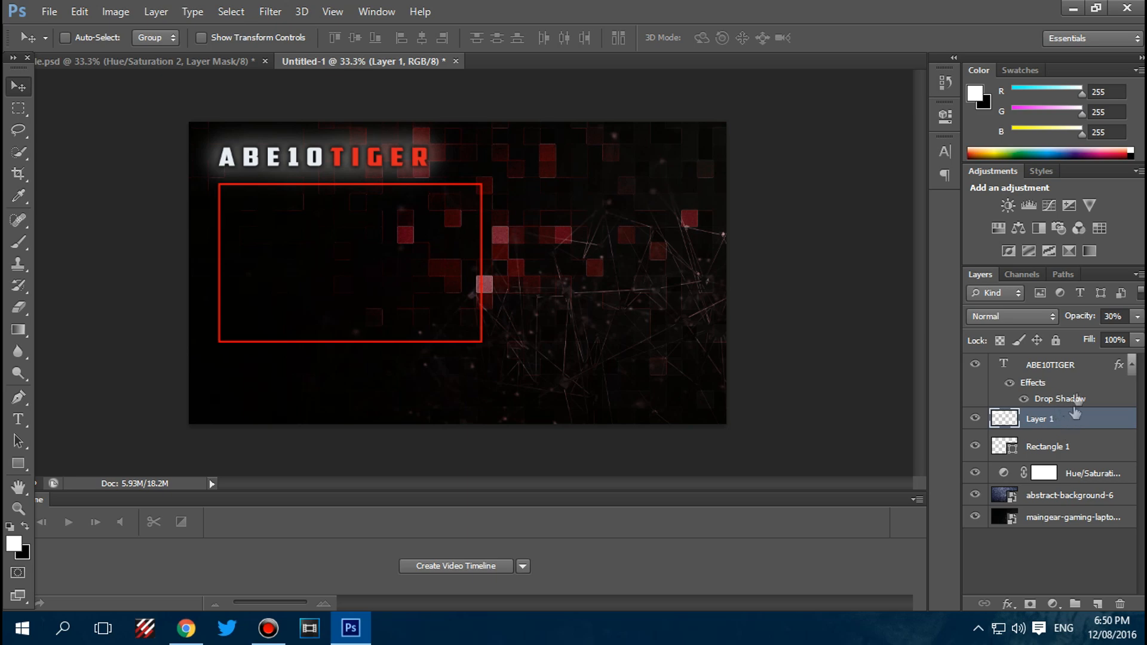
{"action": "left_click", "coordinate": [1075, 367], "text": "ctrl"}
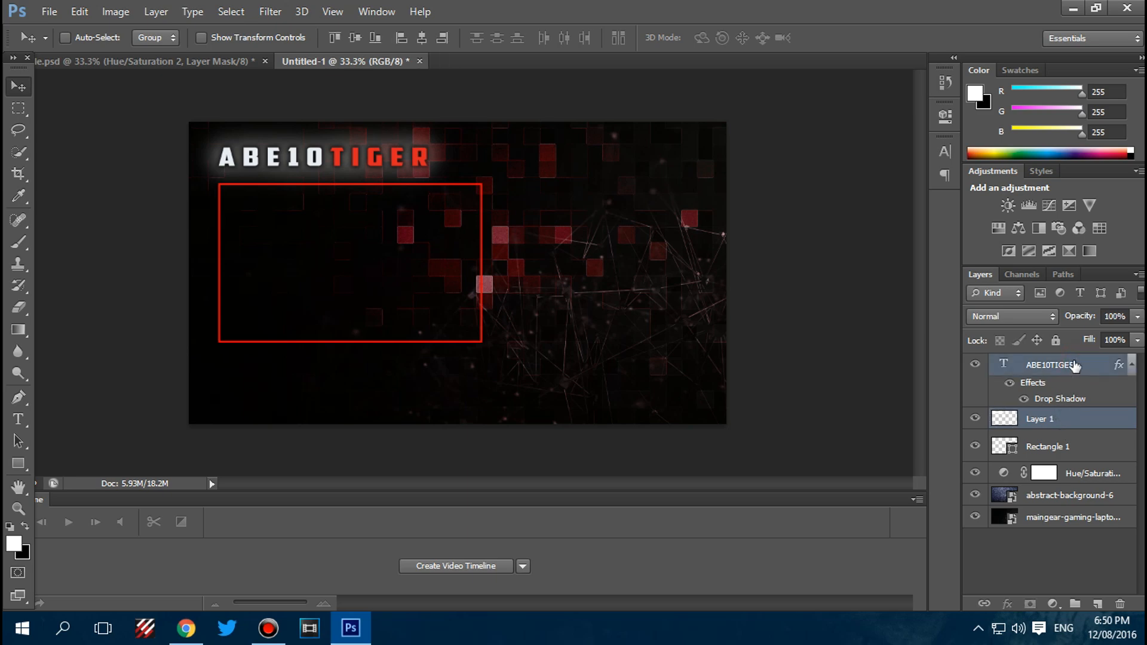
{"action": "key", "text": "ctrl+e"}
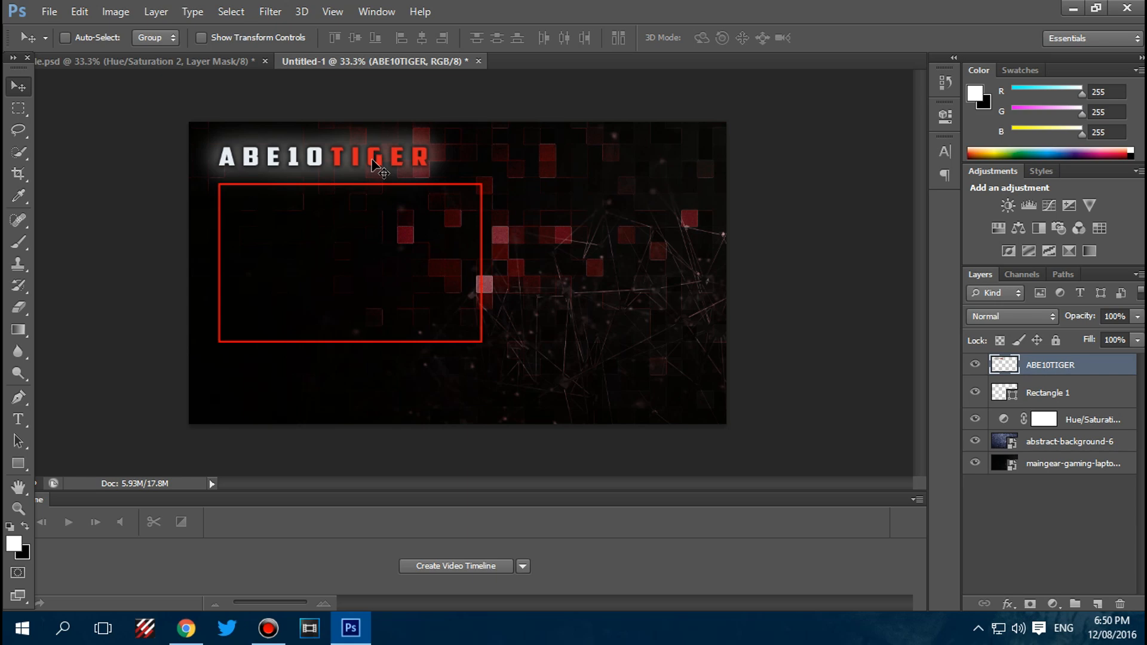
- Centre the merged title over the red frame, and move both upward so the frame sits just beneath the title
{"action": "left_click_drag", "start_coordinate": [372, 159], "coordinate": [402, 164]}
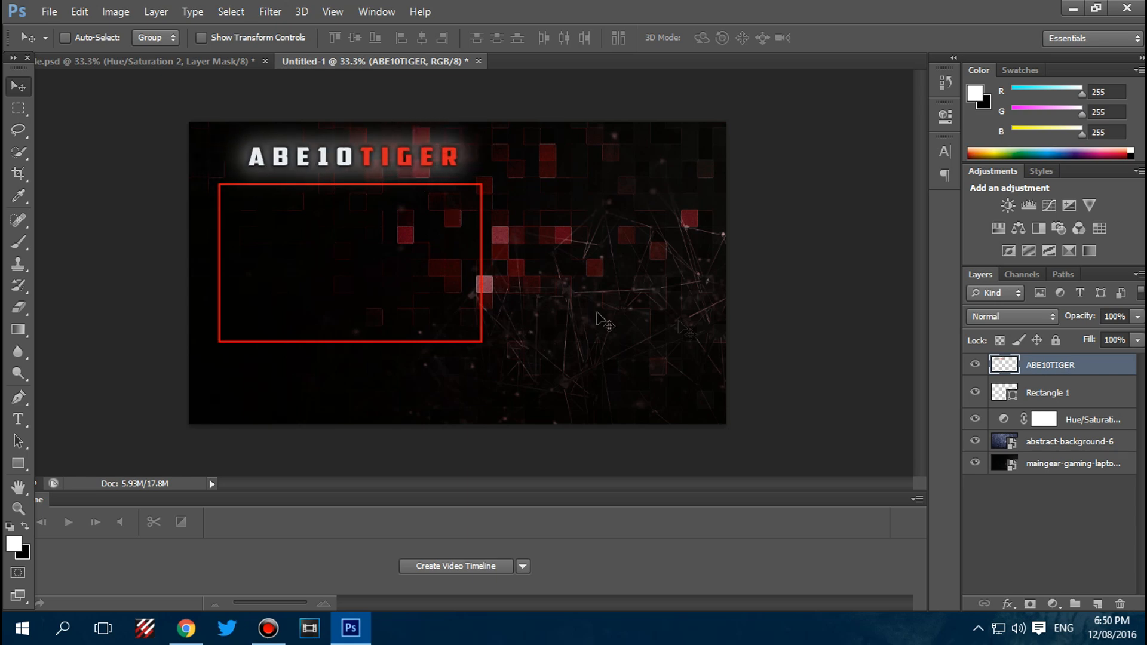
{"action": "left_click", "coordinate": [1014, 387]}
{"action": "left_click_drag", "start_coordinate": [430, 282], "coordinate": [428, 278]}
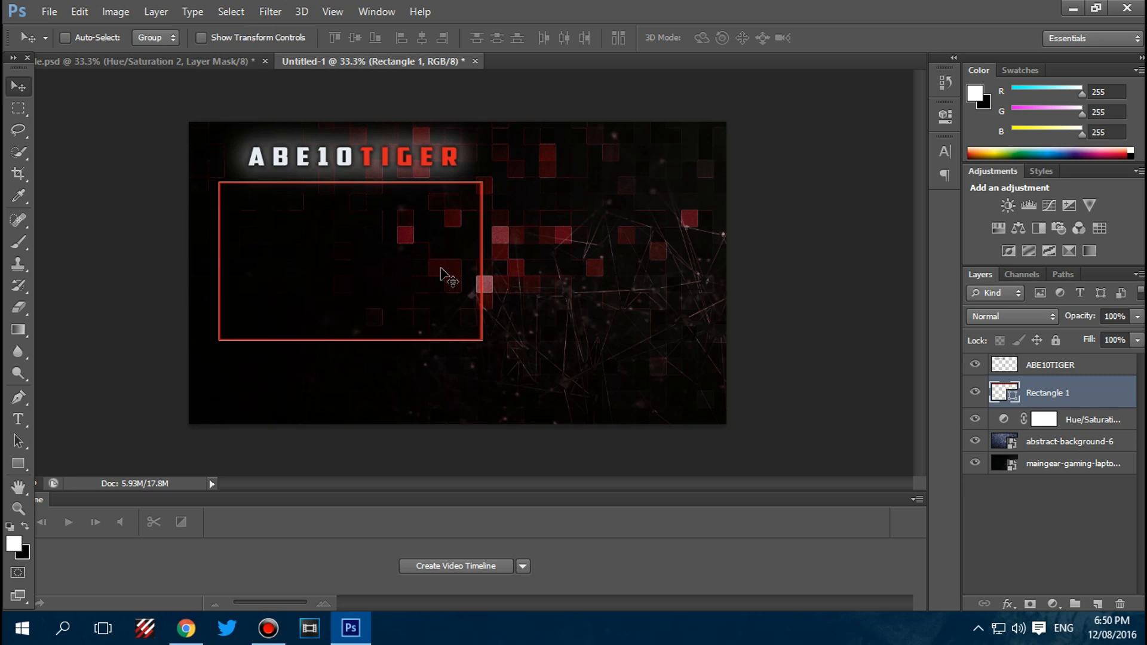
{"action": "left_click_drag", "start_coordinate": [439, 264], "coordinate": [441, 267]}
{"action": "left_click", "coordinate": [1050, 365]}
{"action": "left_click_drag", "start_coordinate": [347, 154], "coordinate": [346, 150]}
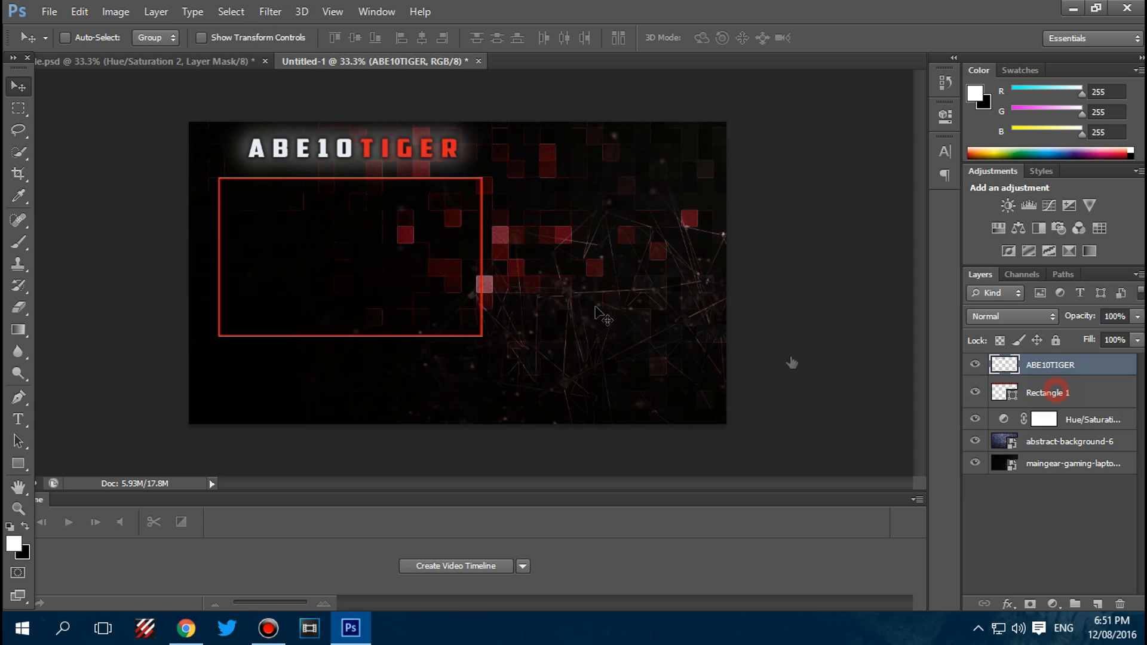
{"action": "left_click", "coordinate": [391, 243], "text": "ctrl"}
{"action": "mouse_move", "coordinate": [391, 243]}
{"action": "left_mouse_down"}
{"action": "mouse_move", "coordinate": [396, 234]}
{"action": "mouse_move", "coordinate": [389, 242]}
{"action": "left_mouse_up"}
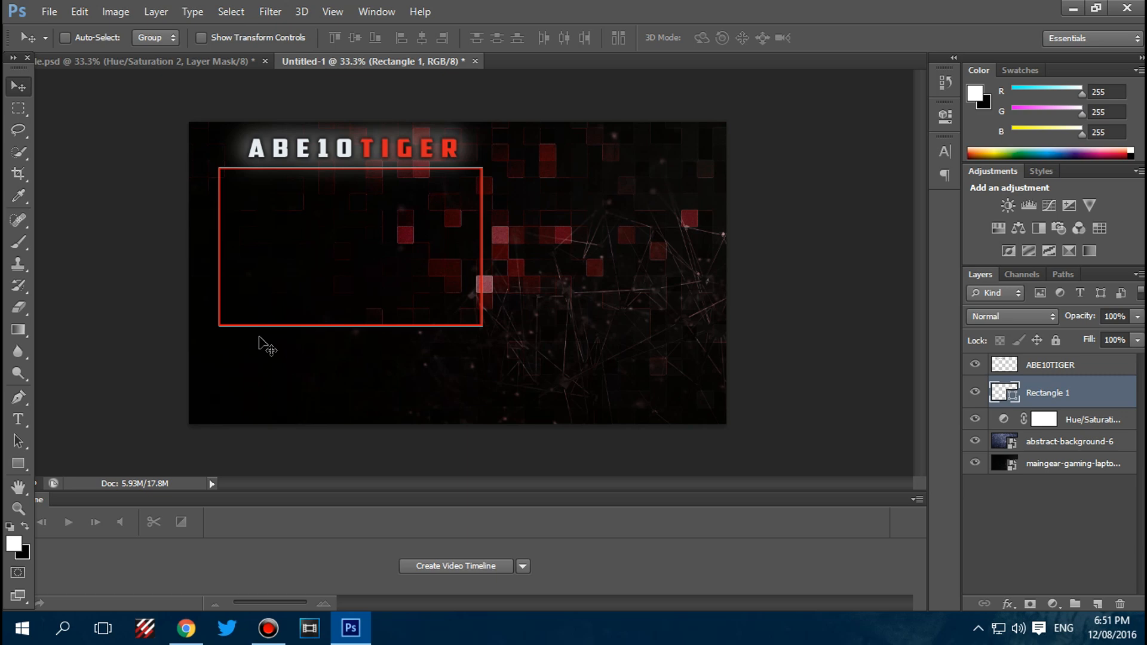
- Add the text NEXT VIDEO in the Steel Tongs font just below the red frame
{"action": "left_click", "coordinate": [18, 420]}
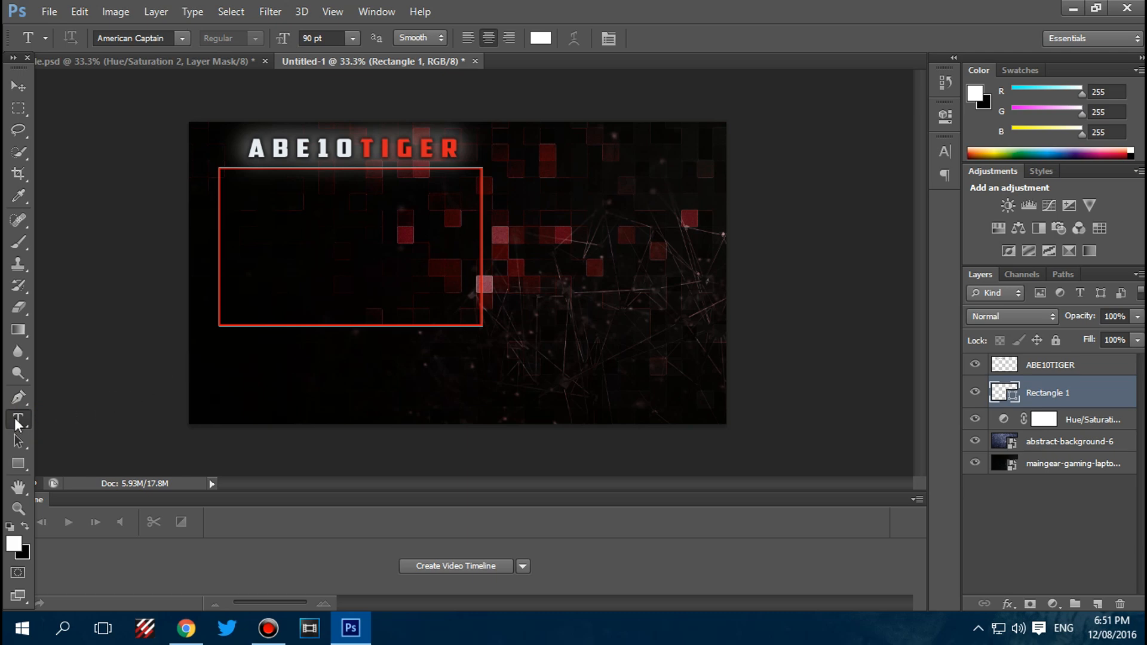
{"action": "left_click", "coordinate": [313, 339]}
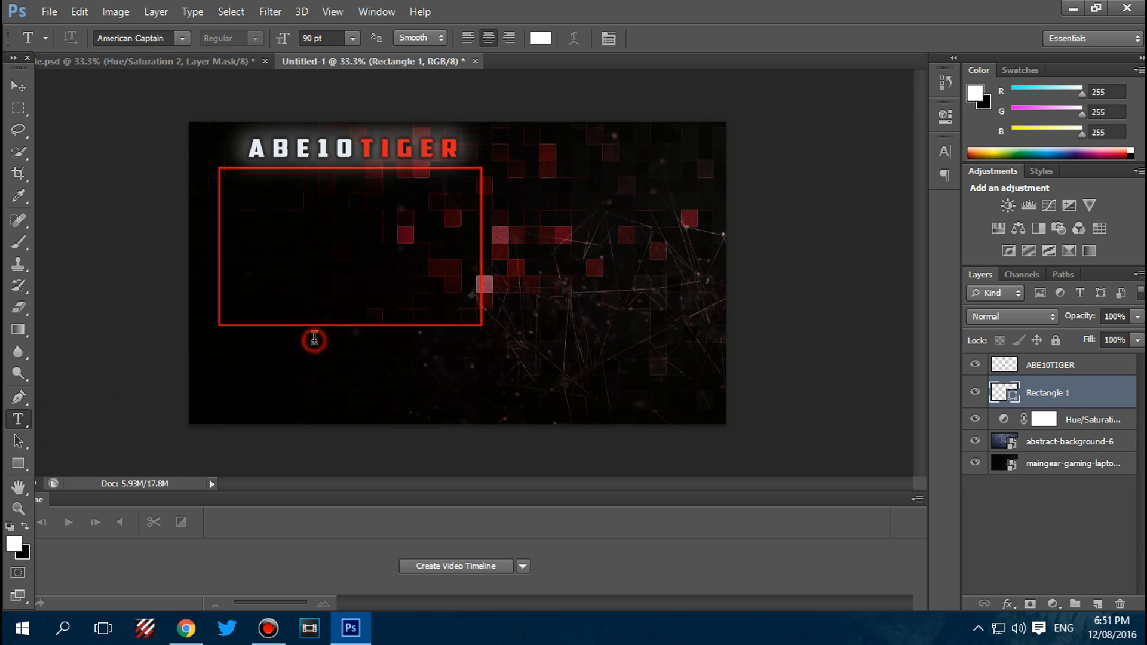
{"action": "left_click", "coordinate": [316, 352]}
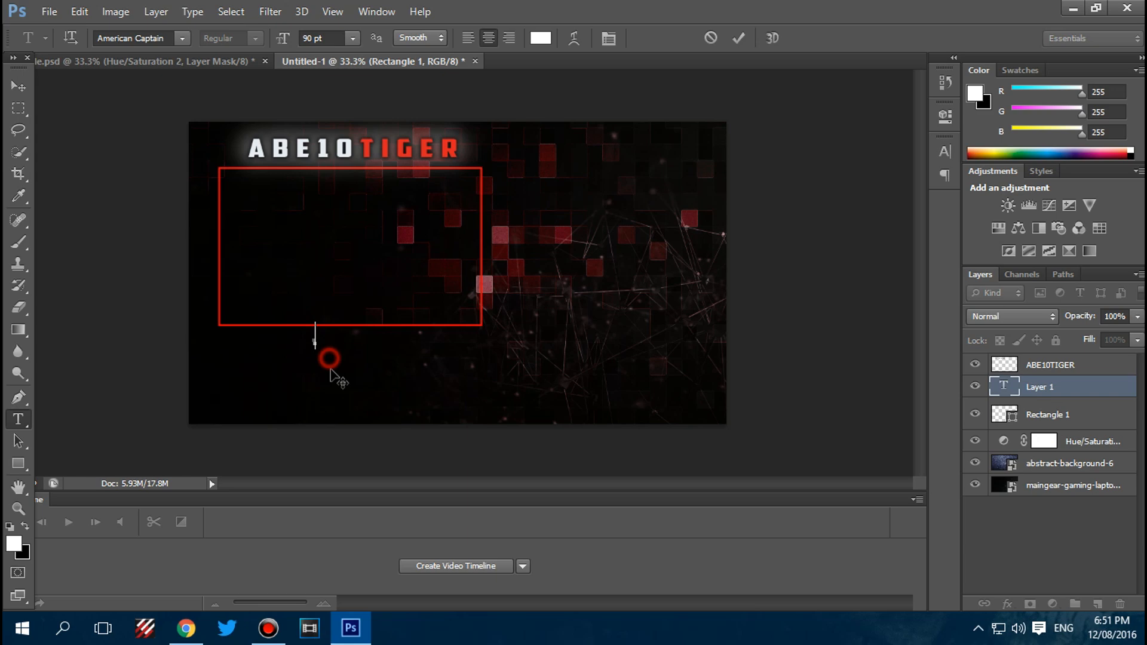
{"action": "left_click", "coordinate": [162, 37]}
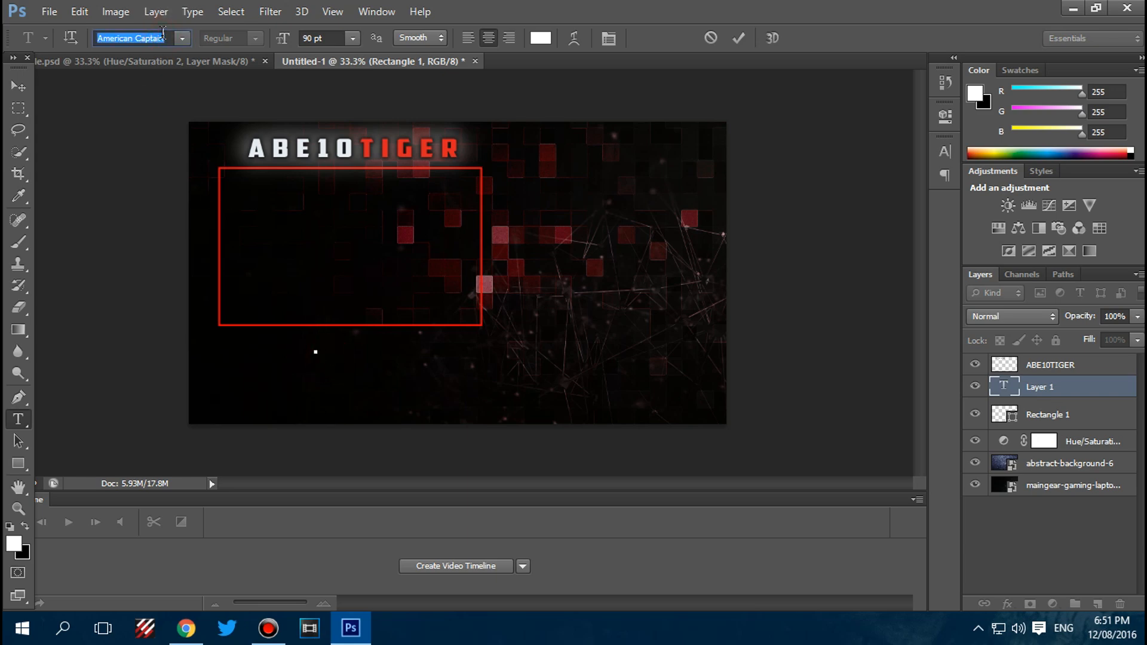
{"action": "type", "text": "Steel Tongs"}
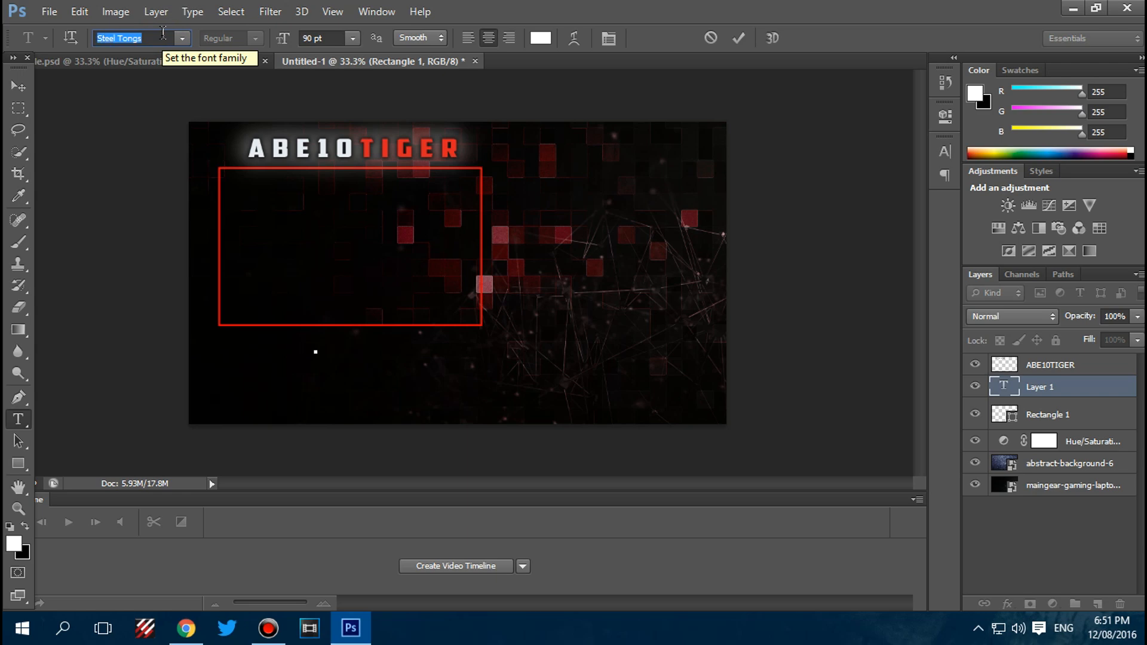
{"action": "key", "text": "Return"}
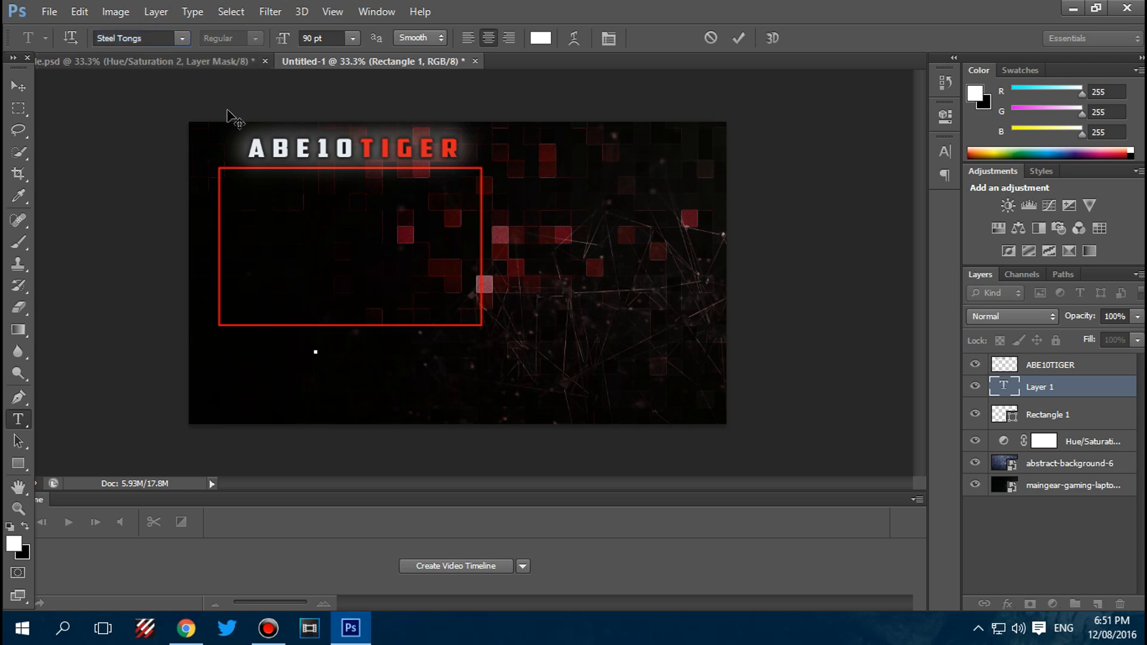
{"action": "type", "text": "NEX"}
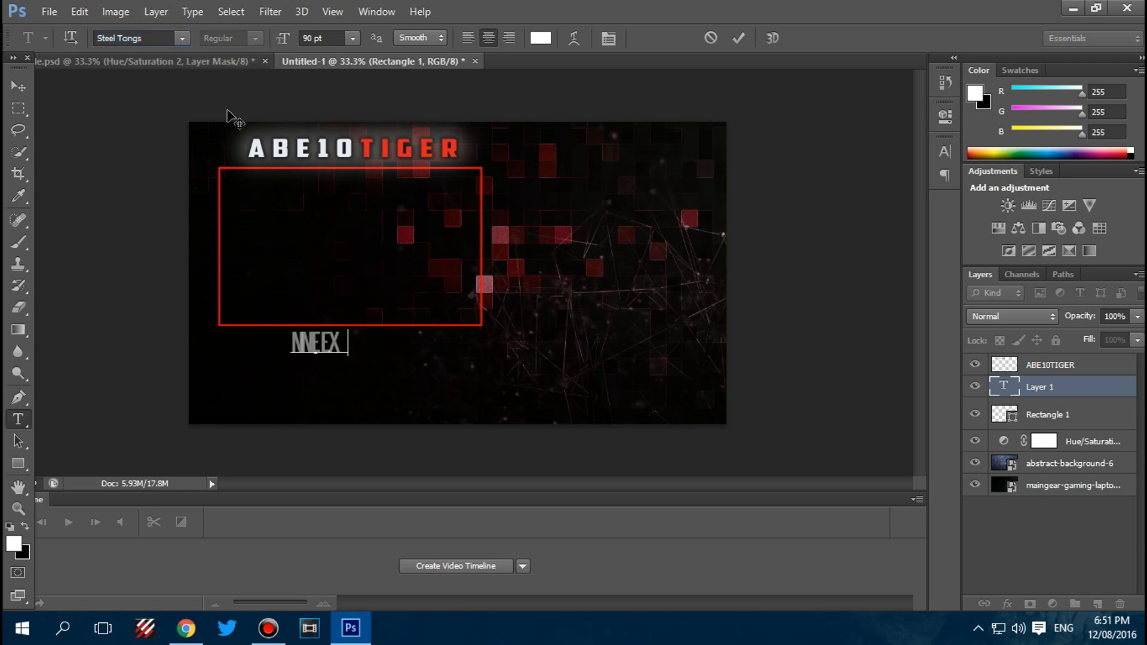
{"action": "type", "text": "T VIDEO"}
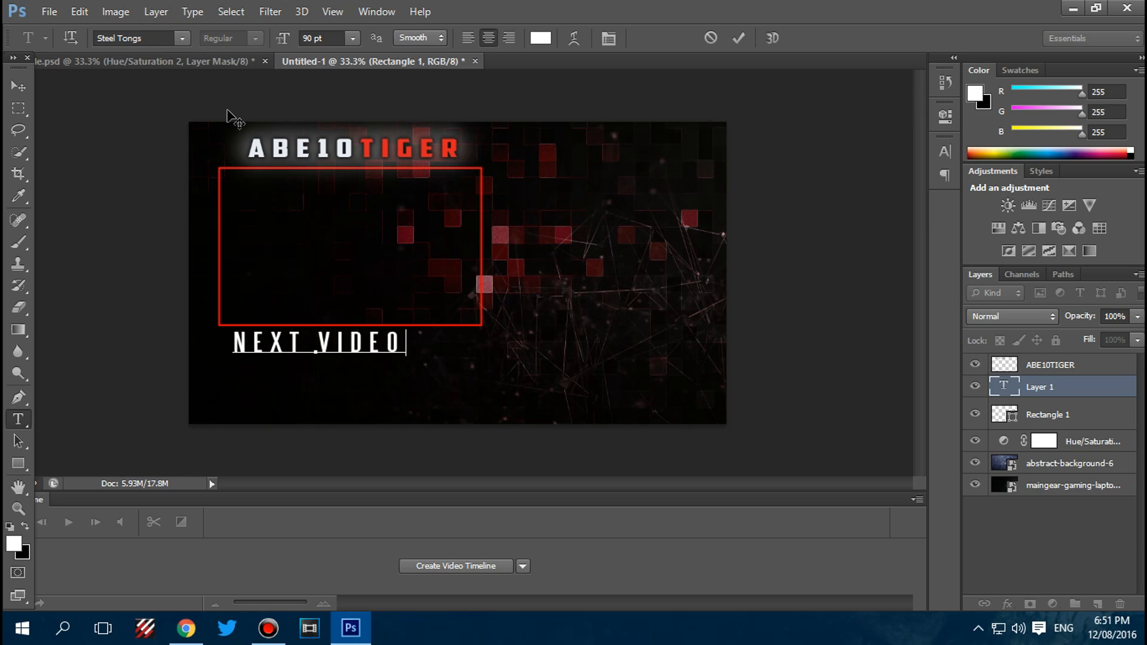
- Move the NEXT VIDEO text right to centre it under the red frame, and set its letter tracking to 100
{"action": "left_click_drag", "start_coordinate": [349, 390], "coordinate": [383, 389]}
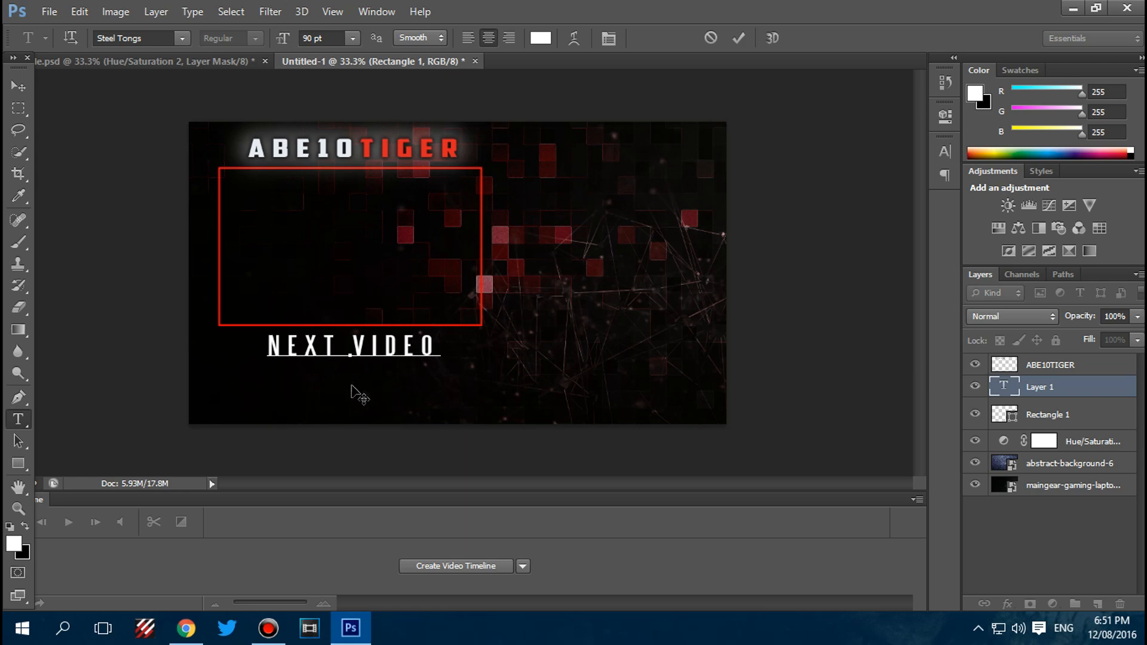
{"action": "left_click", "coordinate": [416, 346]}
{"action": "double_click", "coordinate": [417, 346]}
{"action": "left_click", "coordinate": [405, 346]}
{"action": "triple_click", "coordinate": [430, 346]}
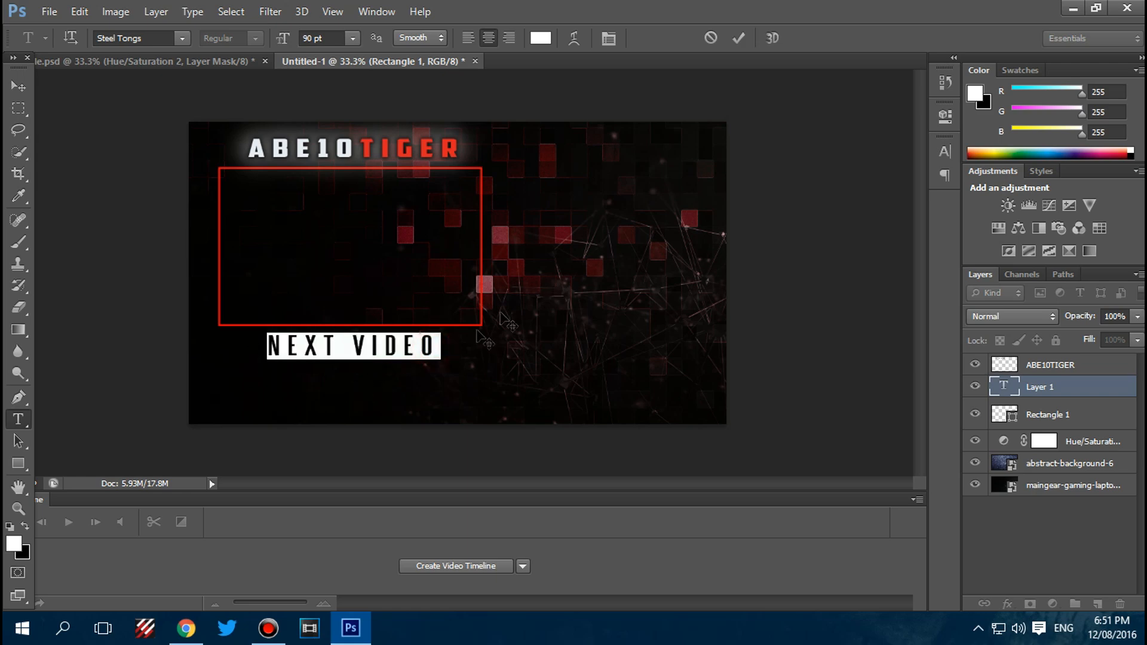
{"action": "left_click", "coordinate": [387, 356]}
{"action": "left_click_drag", "start_coordinate": [436, 344], "coordinate": [267, 347]}
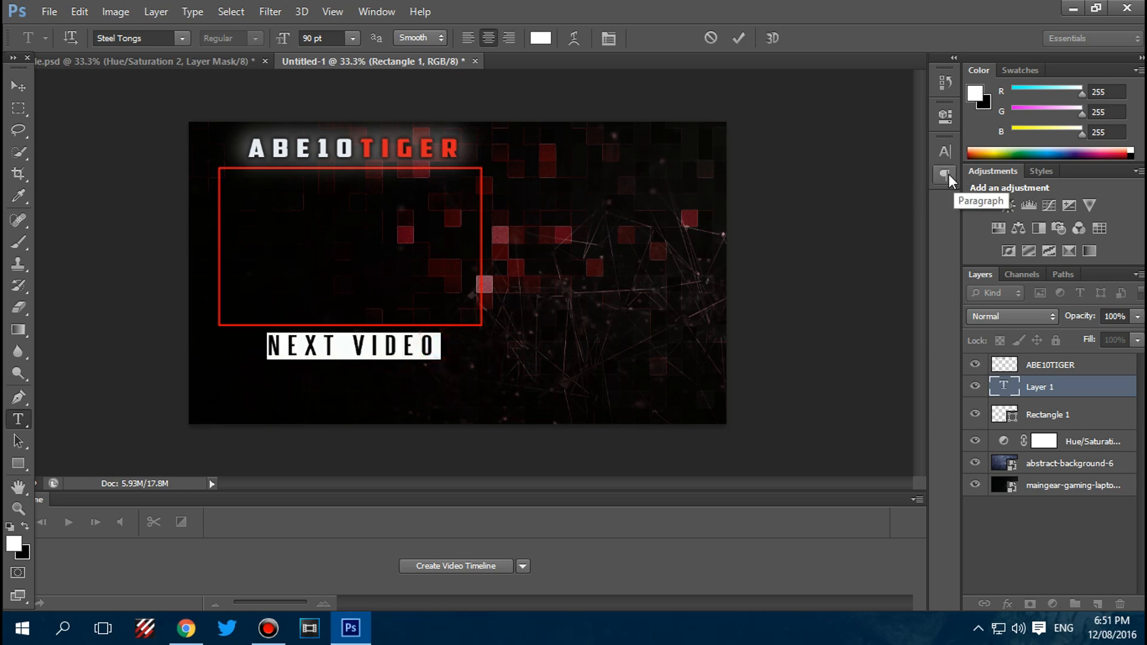
{"action": "left_click", "coordinate": [949, 174]}
{"action": "left_click", "coordinate": [782, 141]}
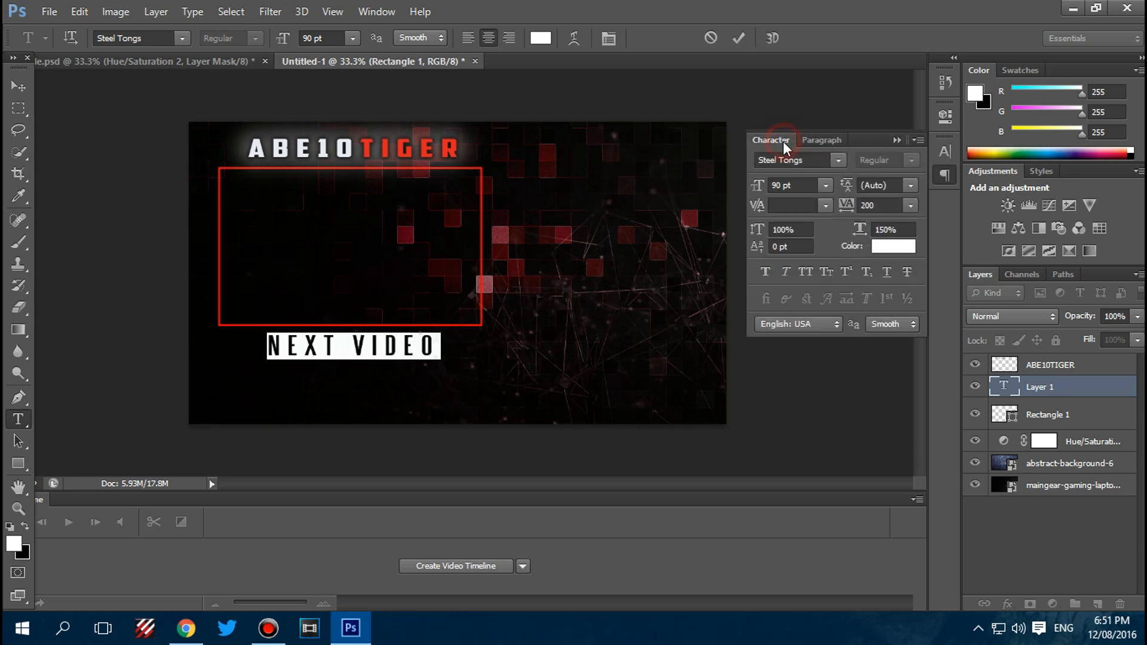
{"action": "left_click", "coordinate": [912, 206]}
{"action": "left_click", "coordinate": [905, 460]}
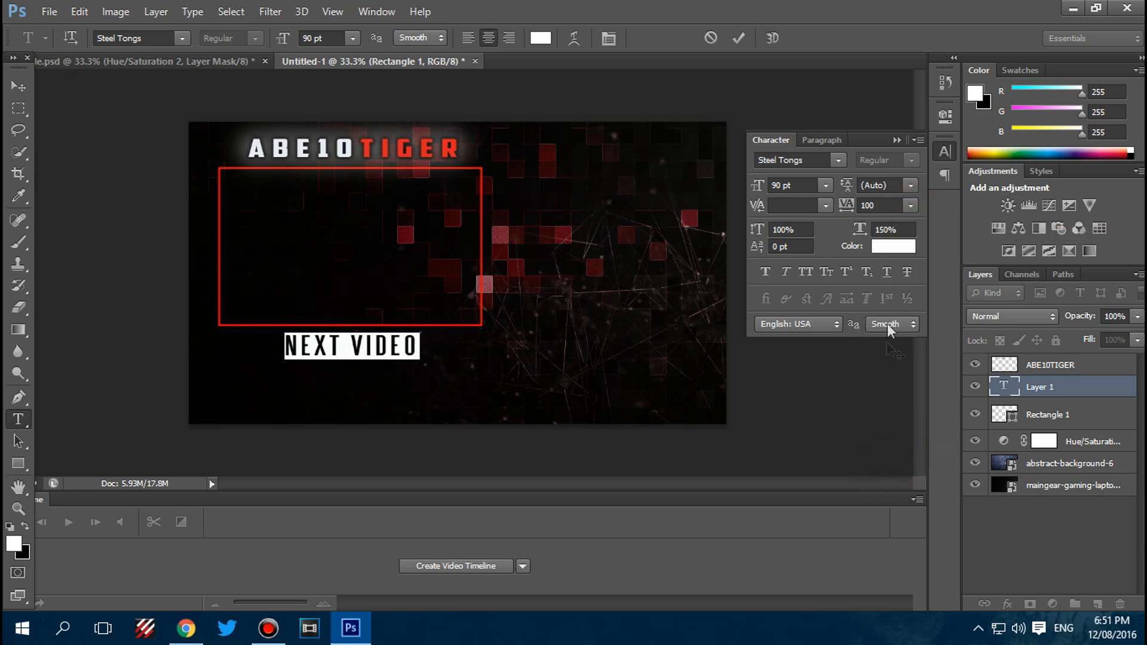
- Set the NEXT VIDEO text's tracking to 110 and nudge the label slightly lower beneath the frame
{"action": "left_click", "coordinate": [869, 204]}
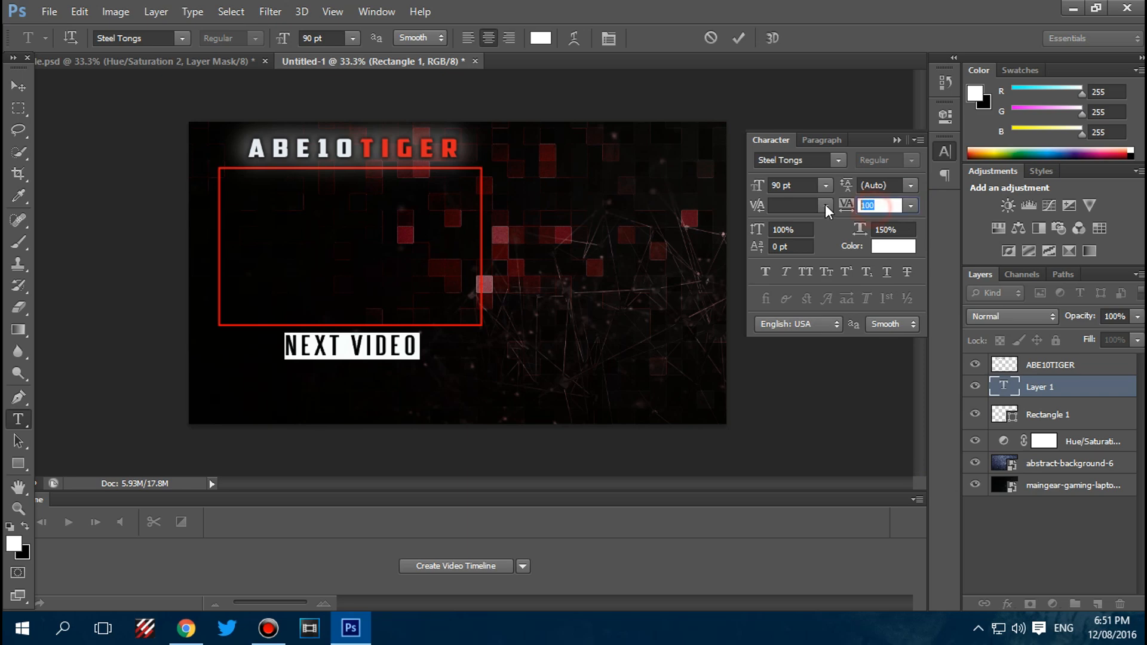
{"action": "type", "text": "120"}
{"action": "left_click", "coordinate": [885, 202]}
{"action": "type", "text": "110"}
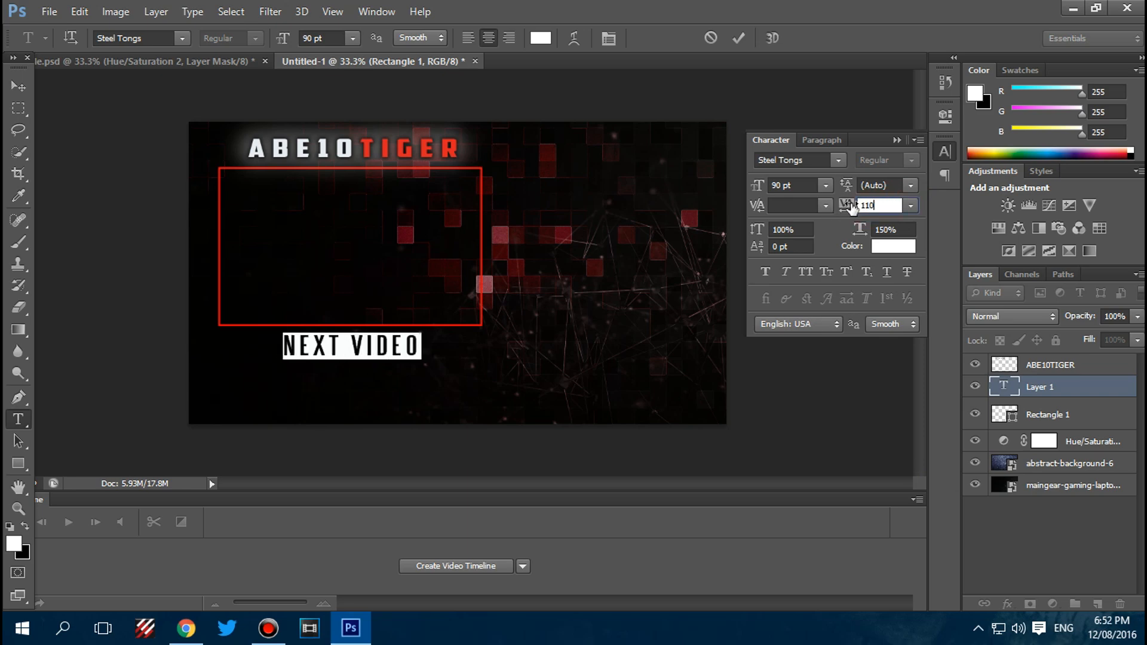
{"action": "left_click", "coordinate": [404, 354]}
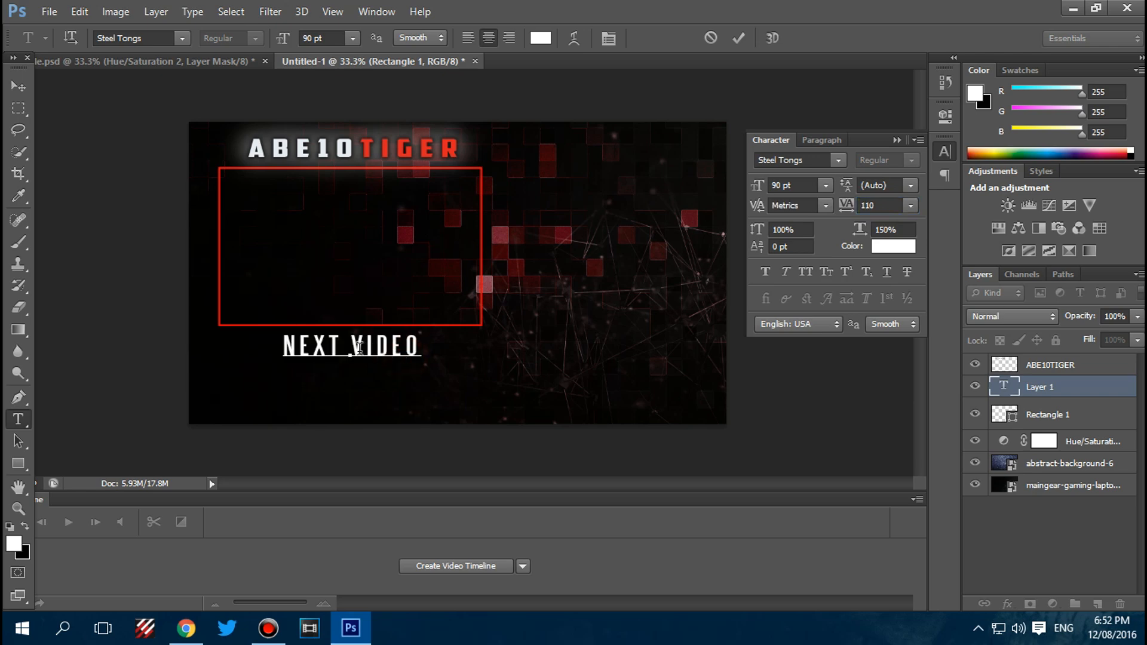
{"action": "left_click_drag", "start_coordinate": [357, 381], "coordinate": [356, 384]}
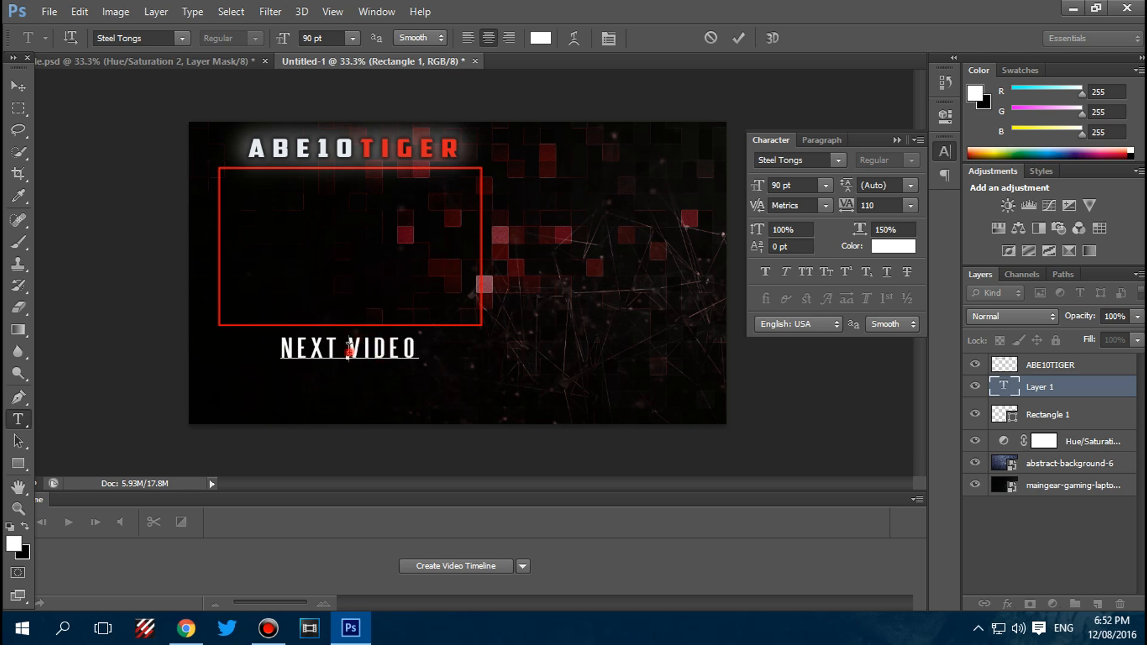
- Colour the word VIDEO in the label pure red, ff0000, leaving NEXT white
{"action": "left_click_drag", "start_coordinate": [351, 349], "coordinate": [442, 347]}
{"action": "left_click", "coordinate": [541, 38]}
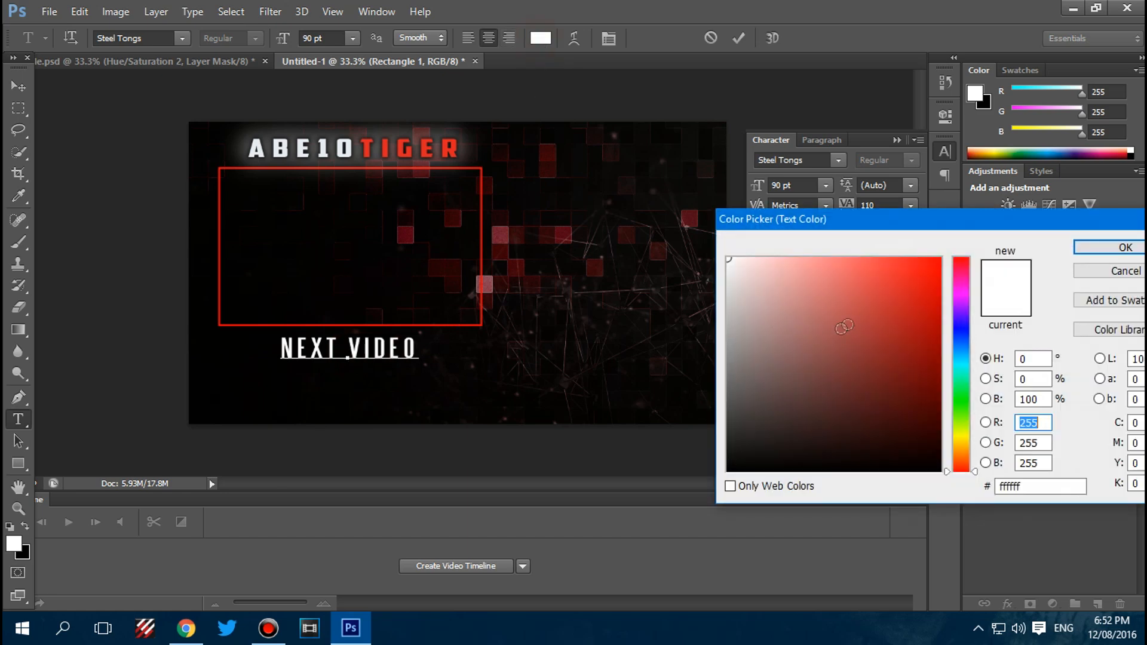
{"action": "left_click", "coordinate": [933, 271]}
{"action": "mouse_move", "coordinate": [921, 281]}
{"action": "left_mouse_down"}
{"action": "mouse_move", "coordinate": [904, 293]}
{"action": "mouse_move", "coordinate": [959, 251]}
{"action": "left_mouse_up"}
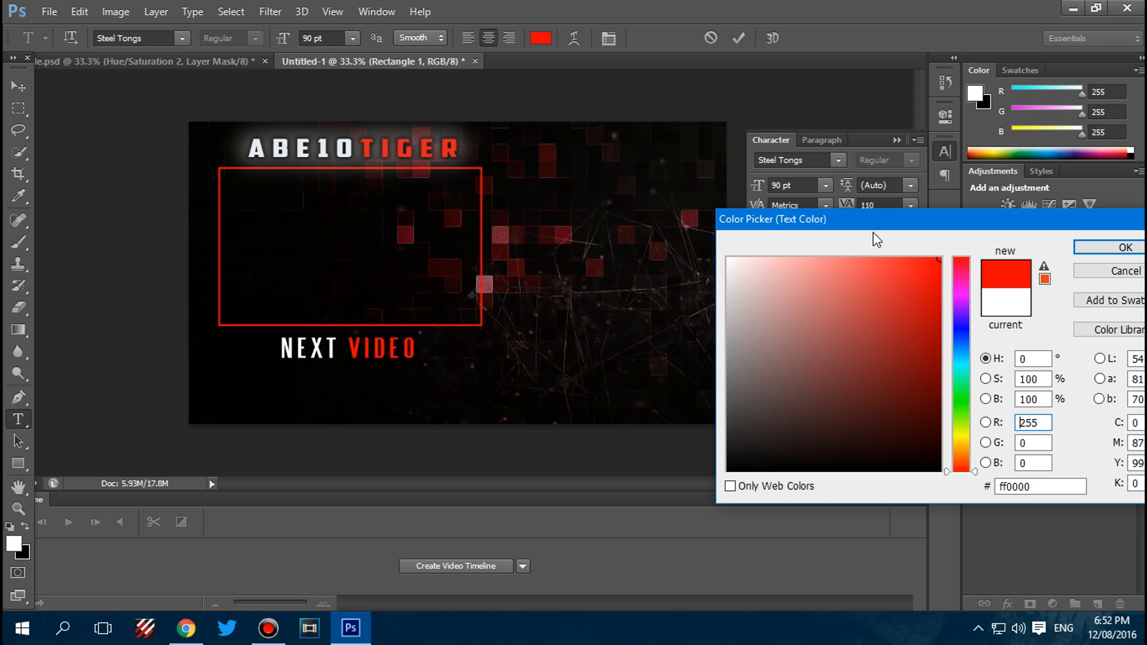
{"action": "left_click", "coordinate": [1102, 249]}
{"action": "left_click", "coordinate": [378, 349]}
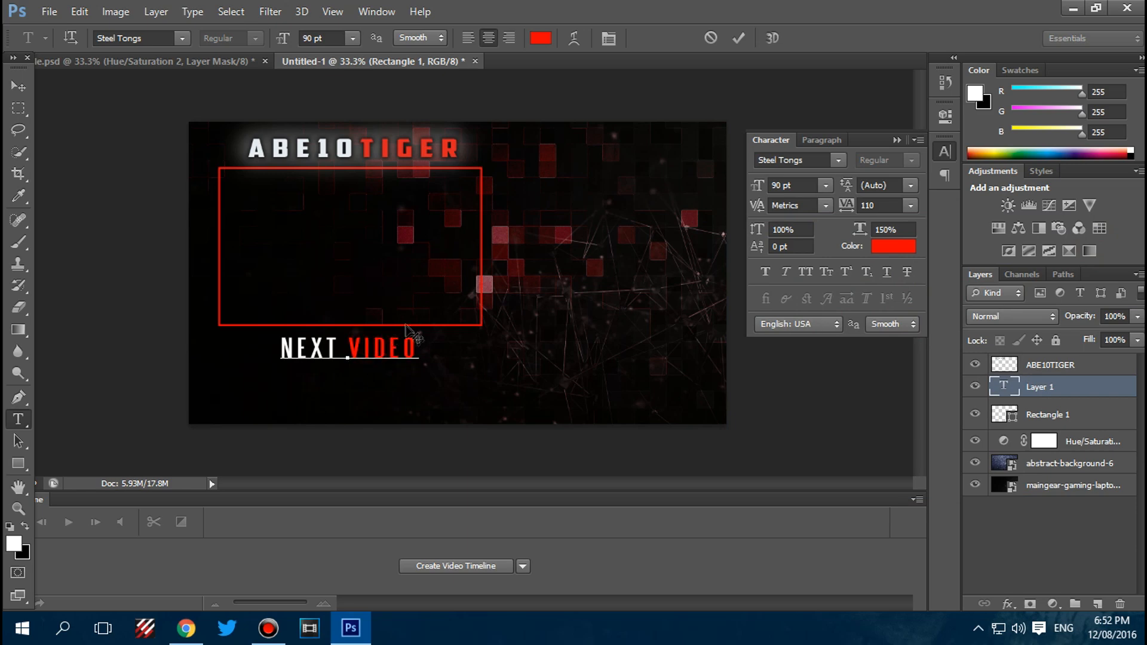
- Check the green reference design, and reposition the NEXT VIDEO label centred just below the red frame
{"action": "left_click", "coordinate": [197, 63]}
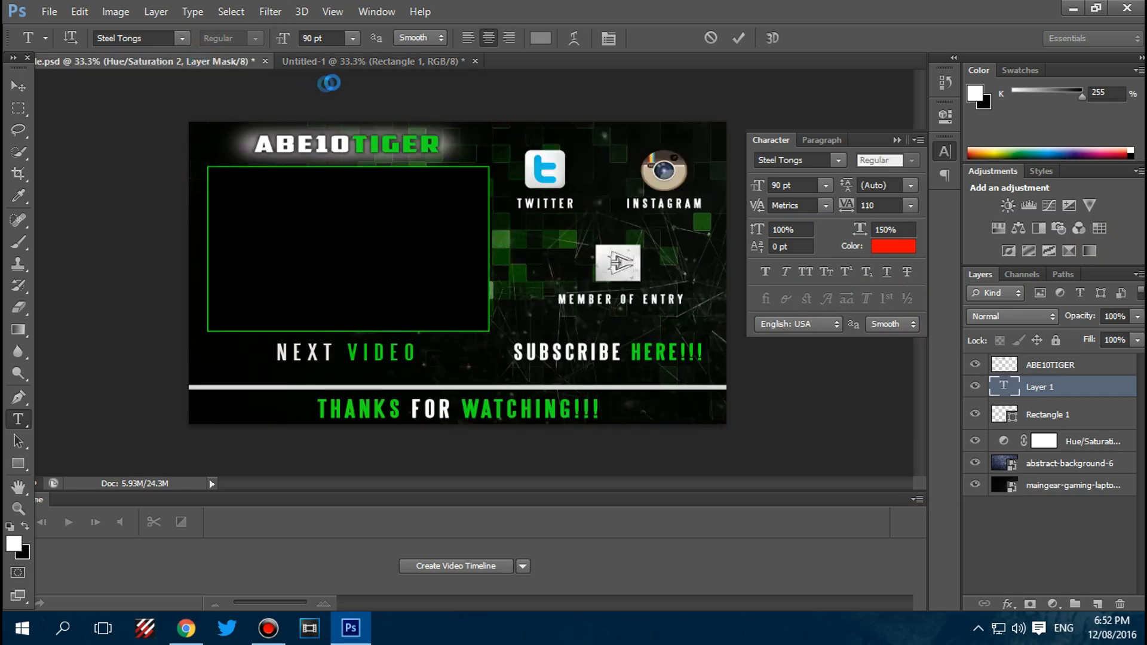
{"action": "left_click", "coordinate": [356, 61]}
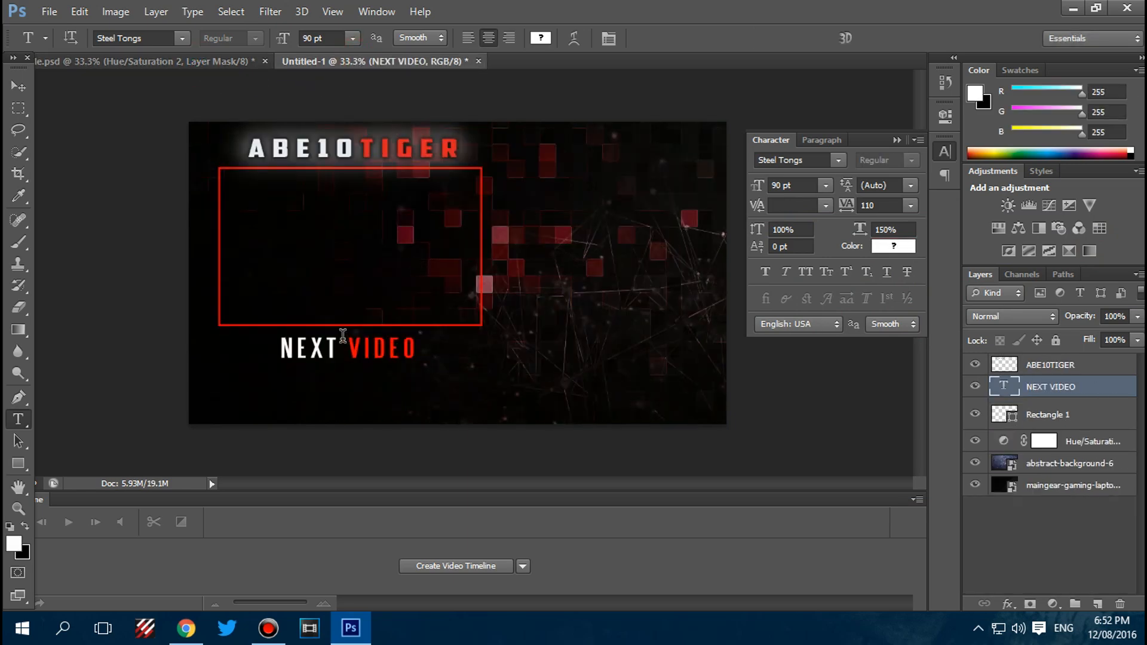
{"action": "left_click", "coordinate": [19, 85]}
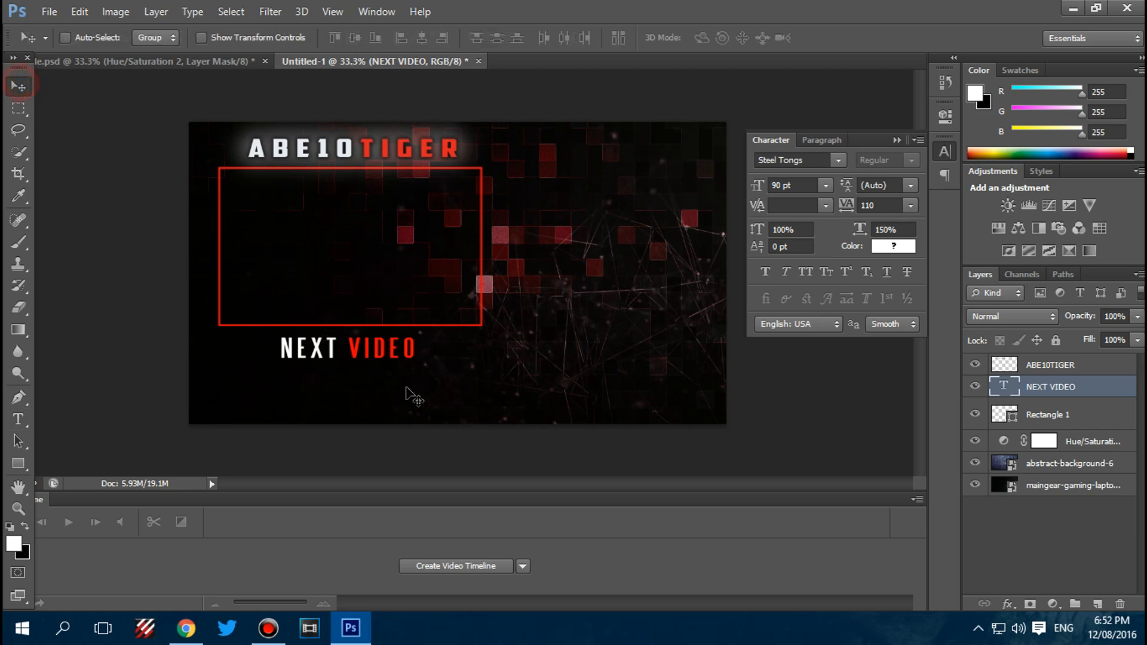
{"action": "left_click_drag", "start_coordinate": [371, 371], "coordinate": [361, 358]}
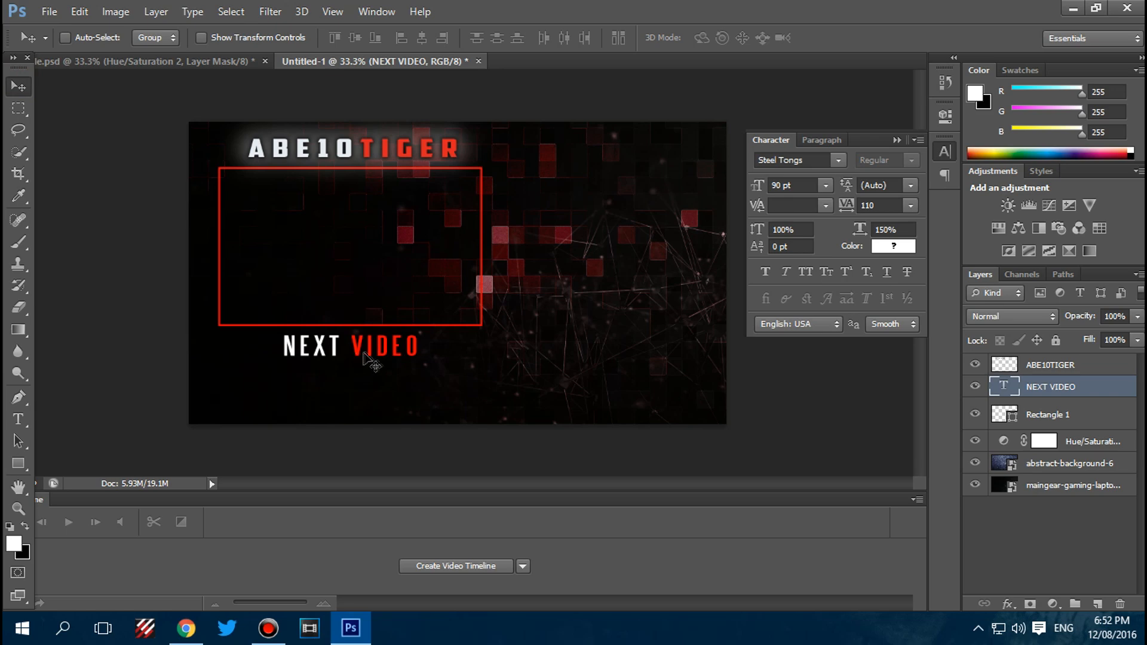
{"action": "left_click", "coordinate": [891, 142]}
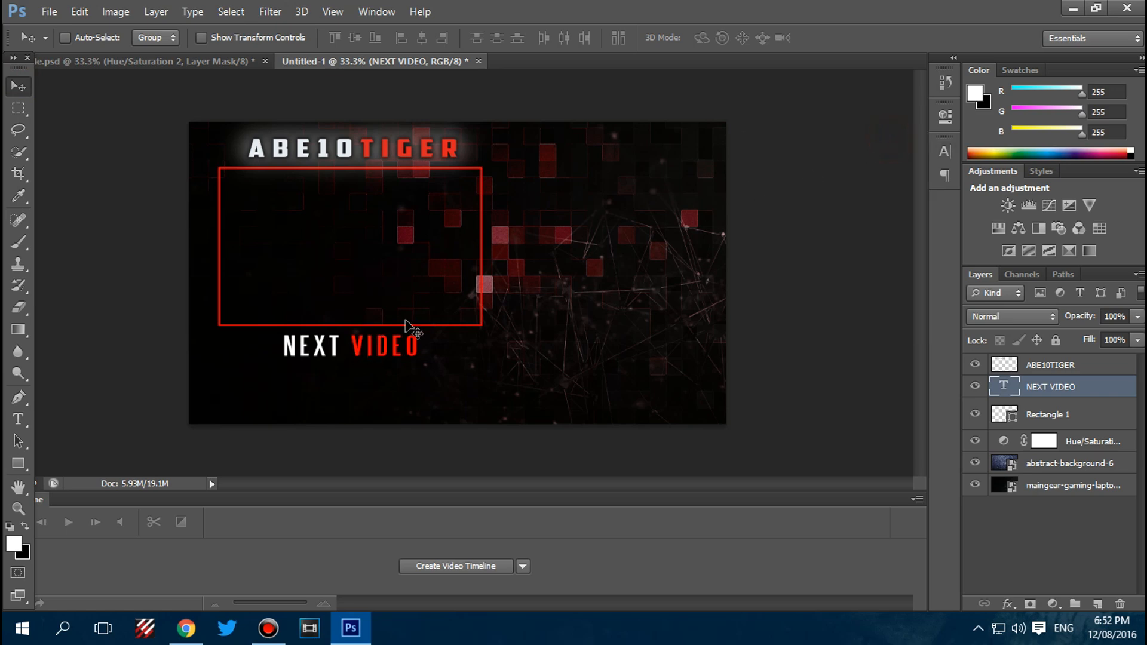
{"action": "left_click_drag", "start_coordinate": [350, 345], "coordinate": [348, 349]}
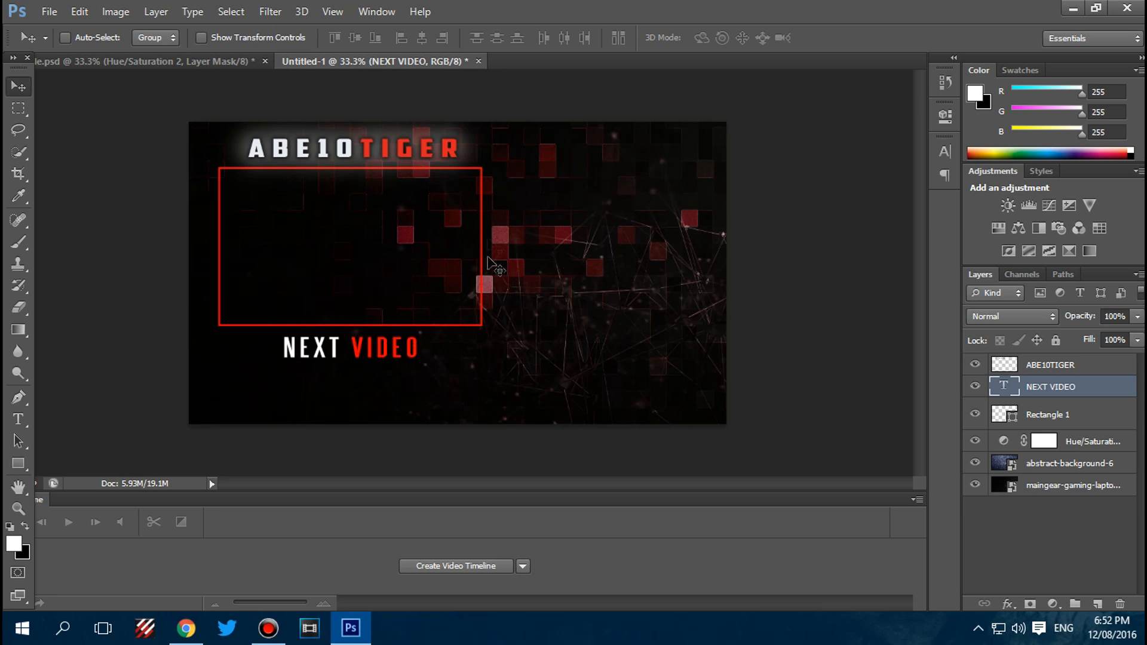
- Switch to Chrome, return to the black gaming background web results and close the wallpaper image's tab
{"action": "left_click", "coordinate": [186, 631]}
{"action": "scroll", "coordinate": [356, 187], "scroll_direction": "up", "scroll_amount": 3}
{"action": "left_click", "coordinate": [17, 35]}
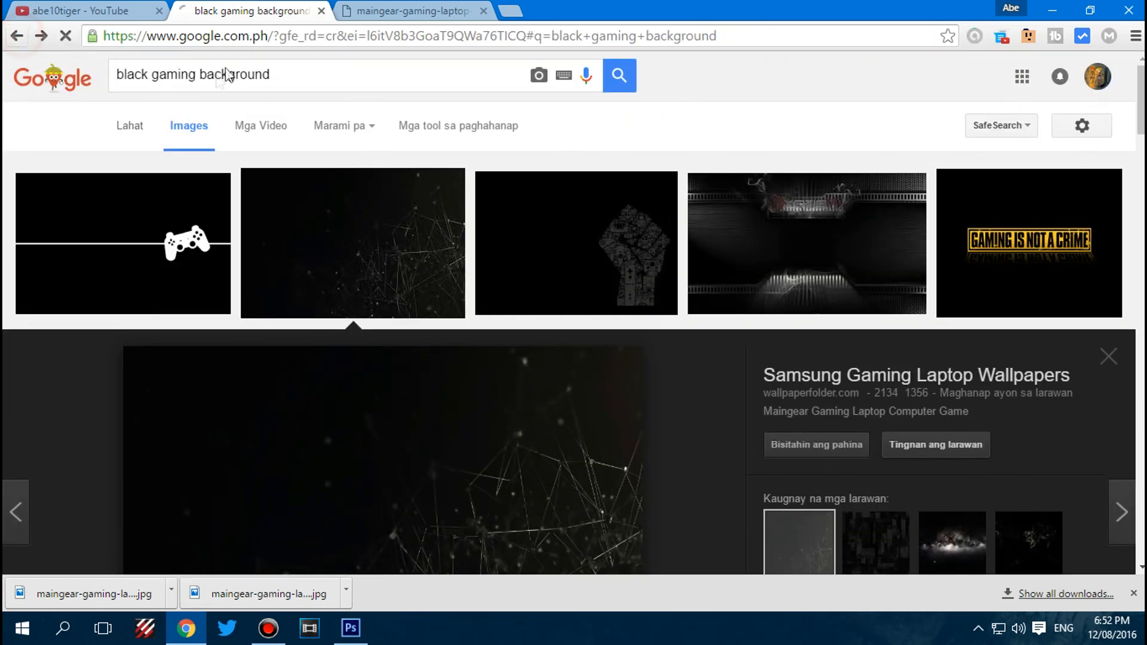
{"action": "left_click", "coordinate": [477, 13]}
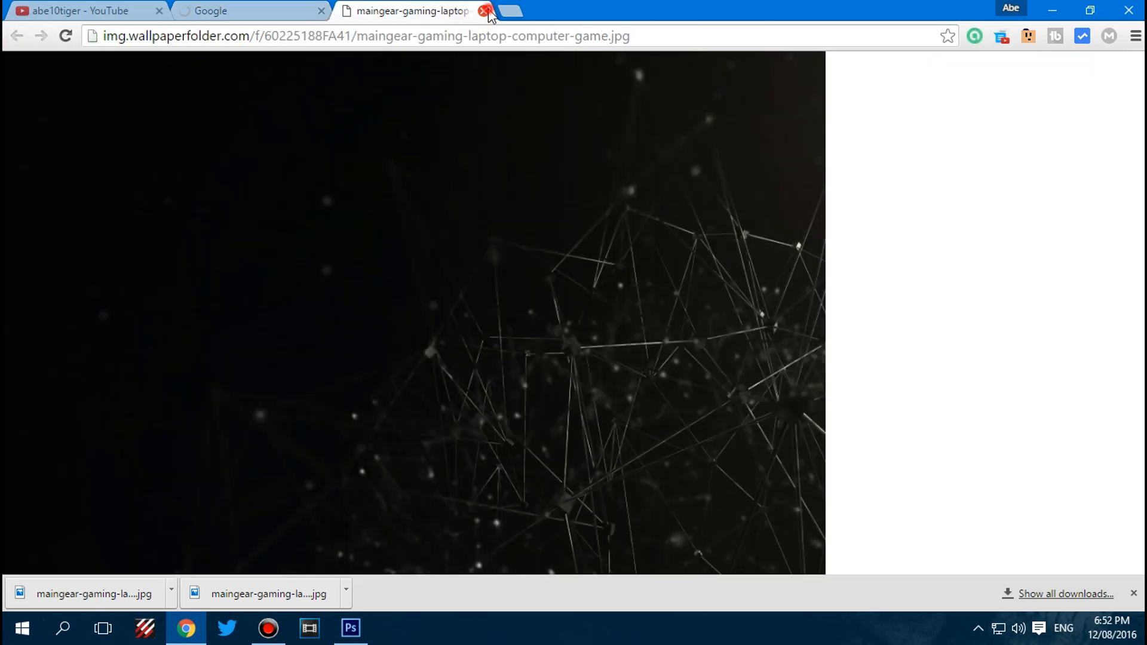
{"action": "left_click", "coordinate": [484, 10]}
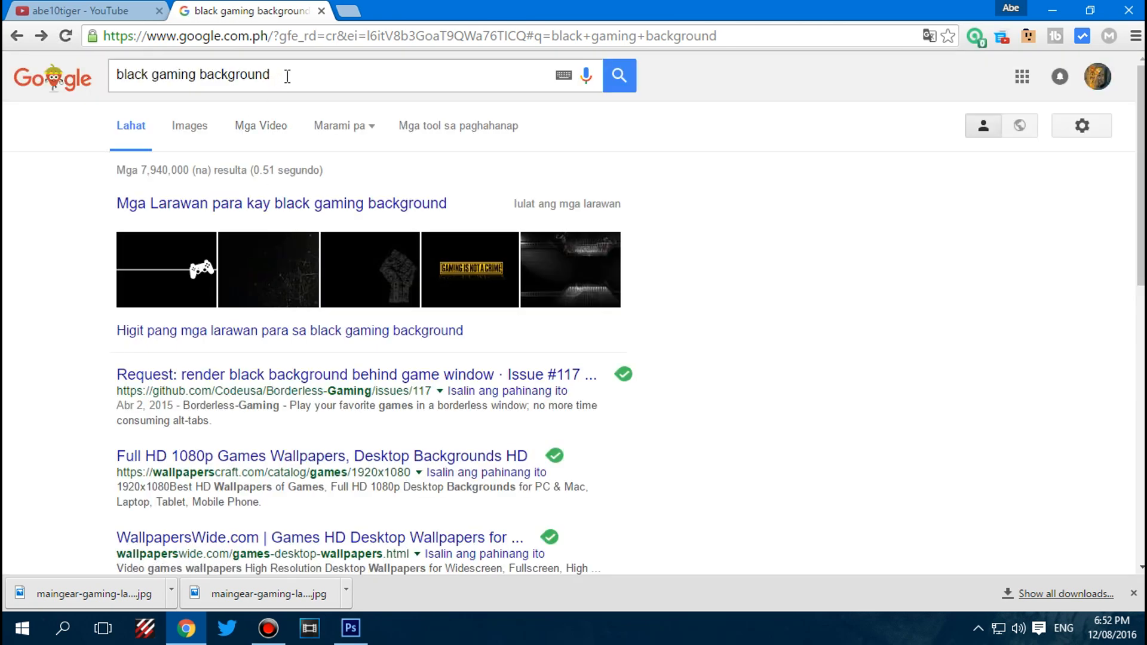
{"action": "left_click", "coordinate": [351, 628]}
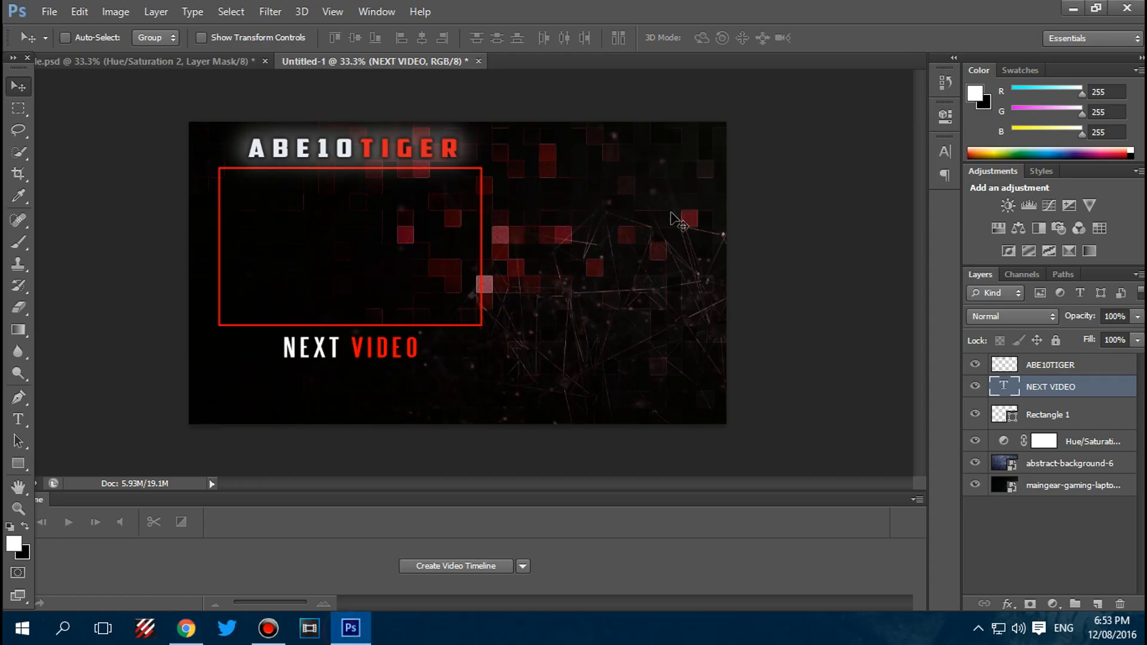
{"action": "left_click", "coordinate": [186, 628]}
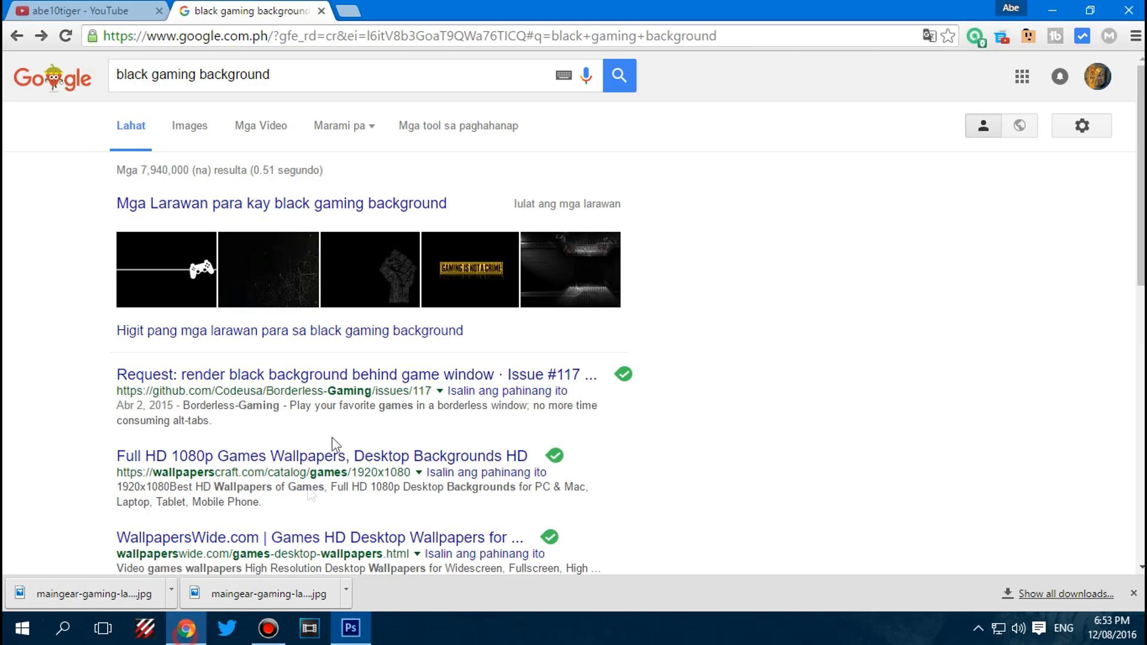
- Search Google Images for twitter png and dismiss the notification
{"action": "left_click", "coordinate": [367, 71]}
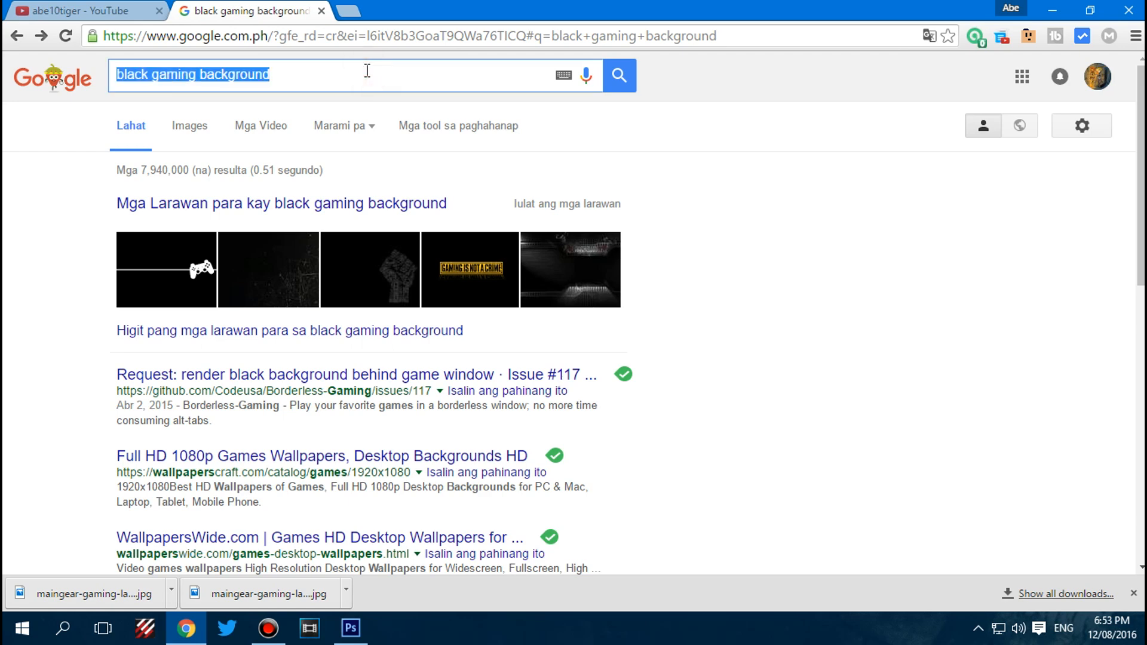
{"action": "type", "text": "TWITTER P"}
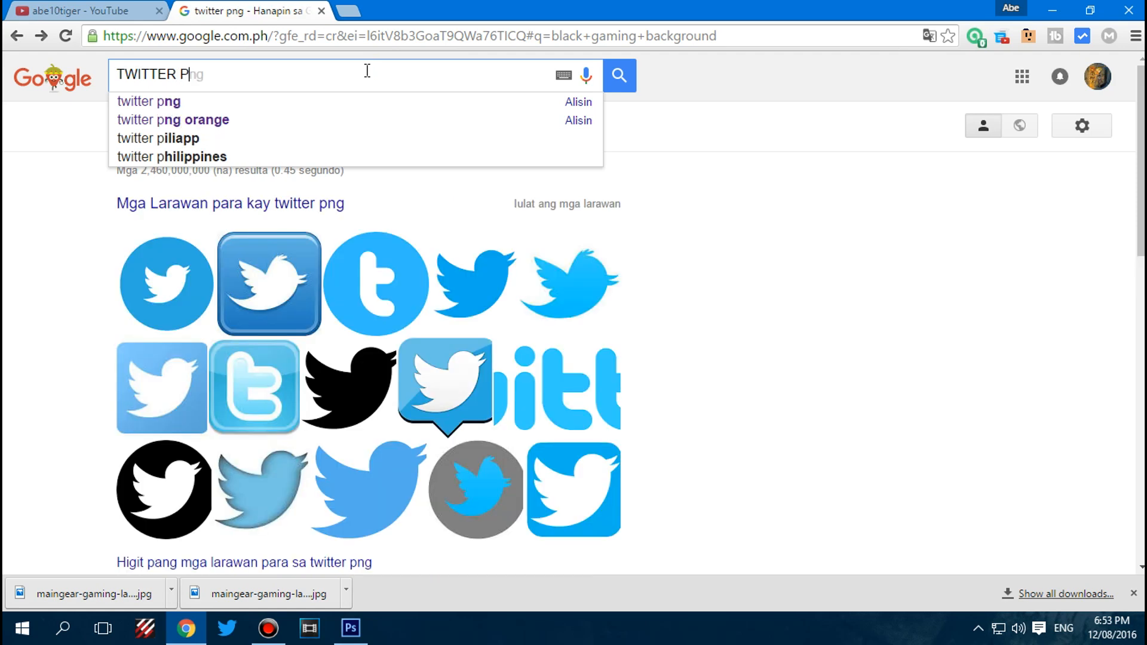
{"action": "type", "text": "NG"}
{"action": "key", "text": "Return"}
{"action": "left_click", "coordinate": [189, 126]}
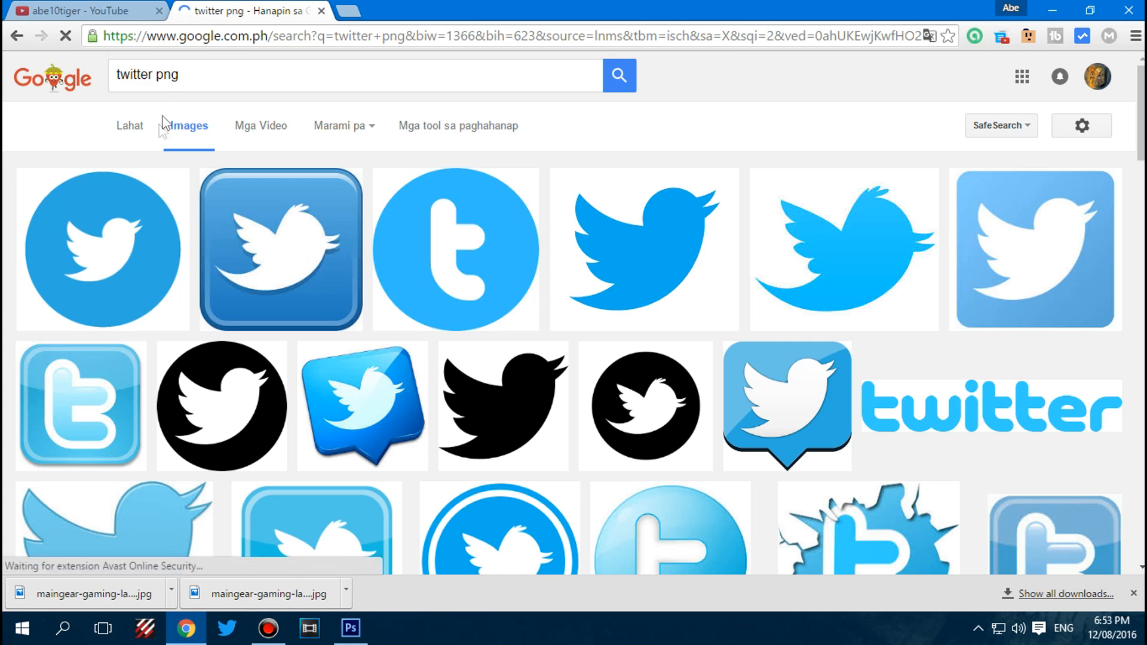
{"action": "left_click", "coordinate": [236, 37]}
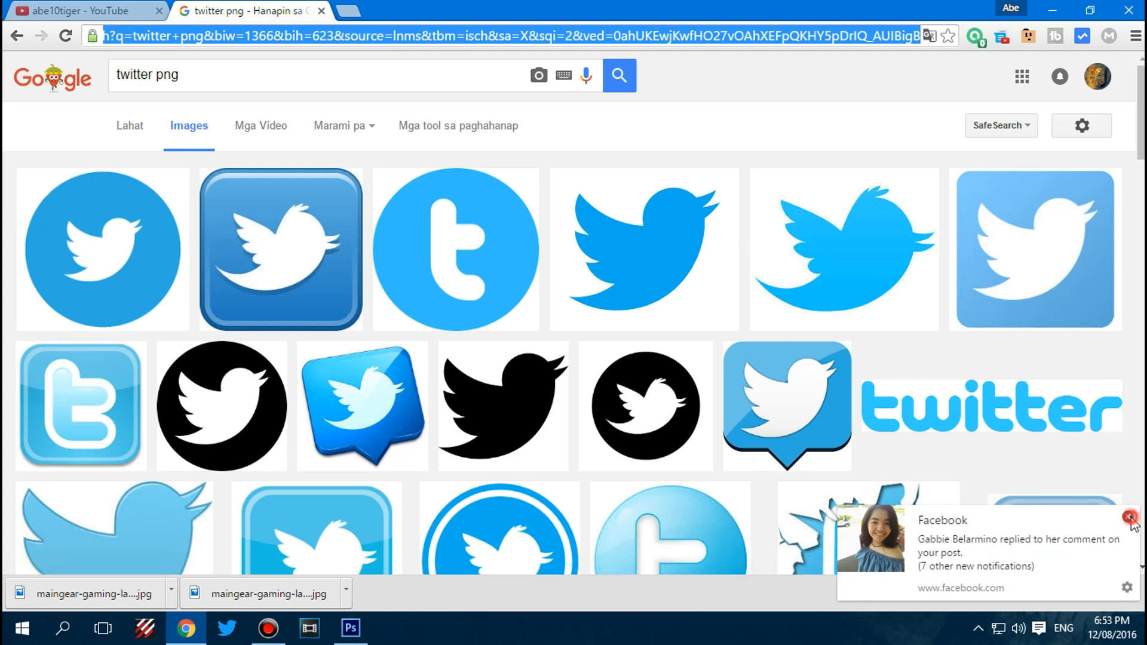
{"action": "left_click", "coordinate": [1129, 518]}
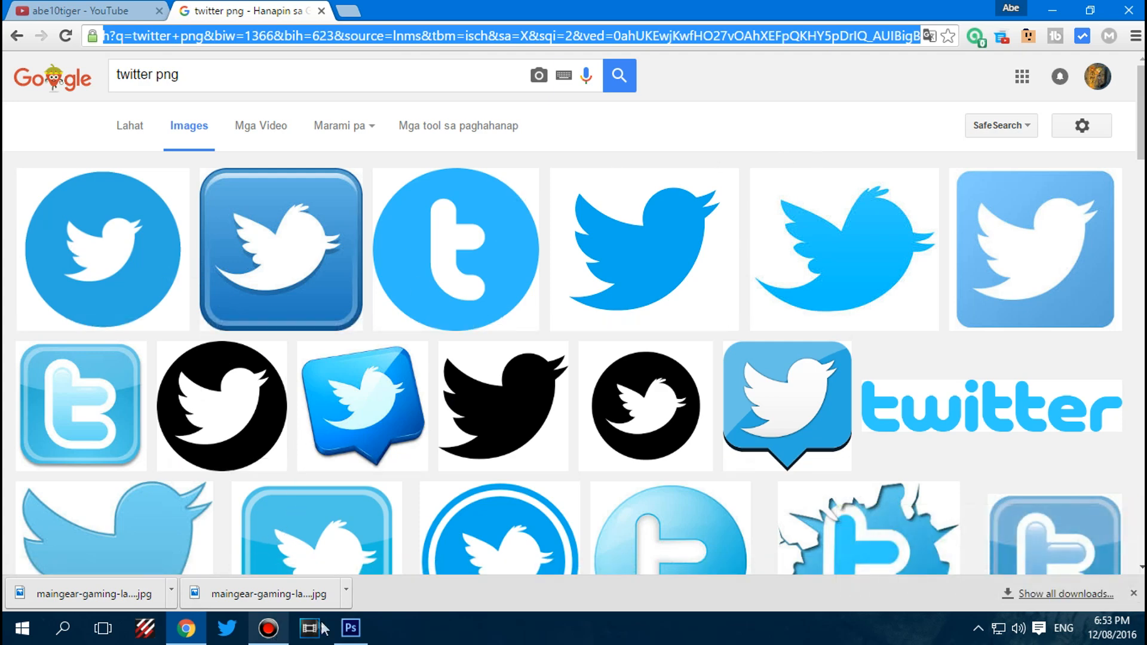
- Switch to Photoshop and place social_twitter_box_white.png from the Logos folder into the end-screen document
{"action": "left_click", "coordinate": [351, 627]}
{"action": "left_click", "coordinate": [51, 13]}
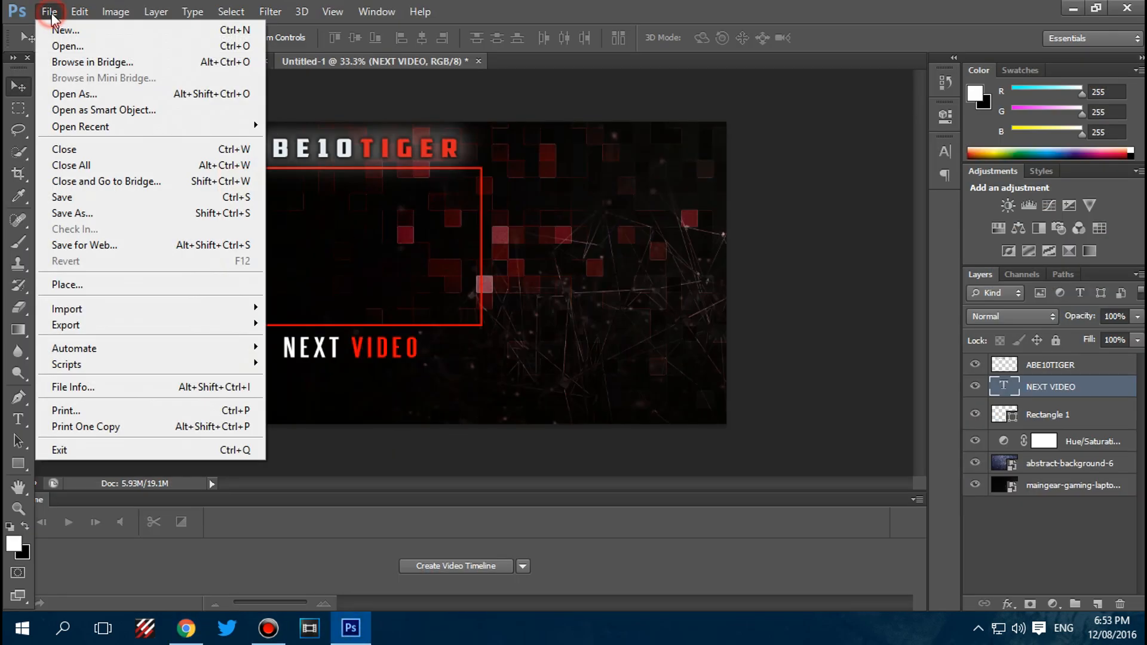
{"action": "left_click", "coordinate": [119, 287]}
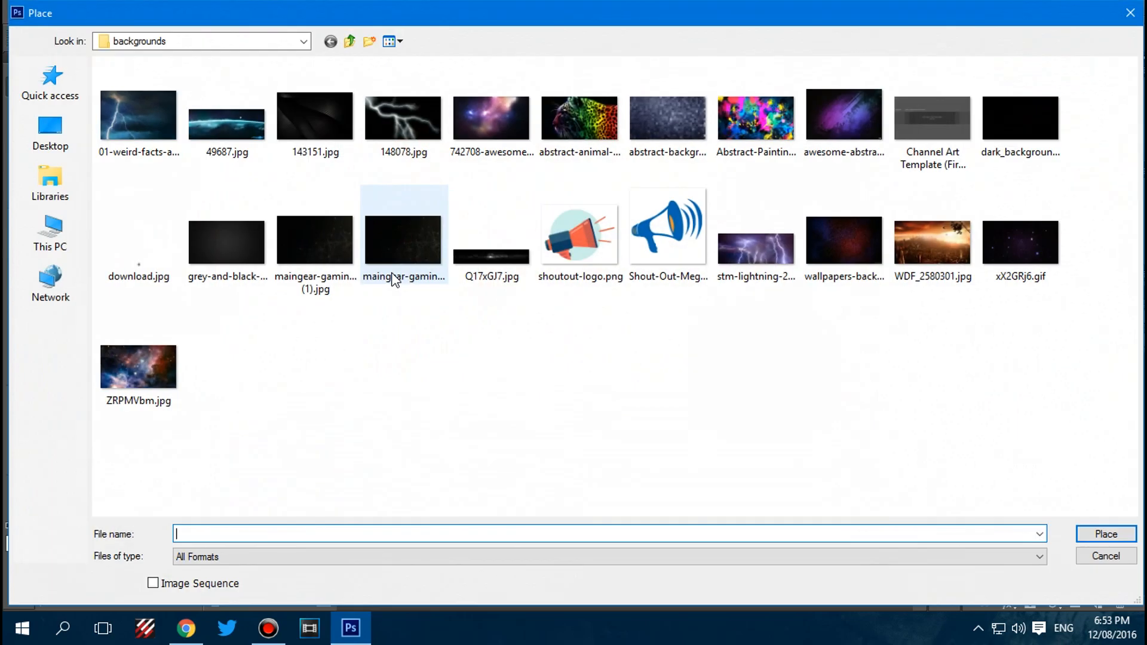
{"action": "left_click", "coordinate": [347, 43]}
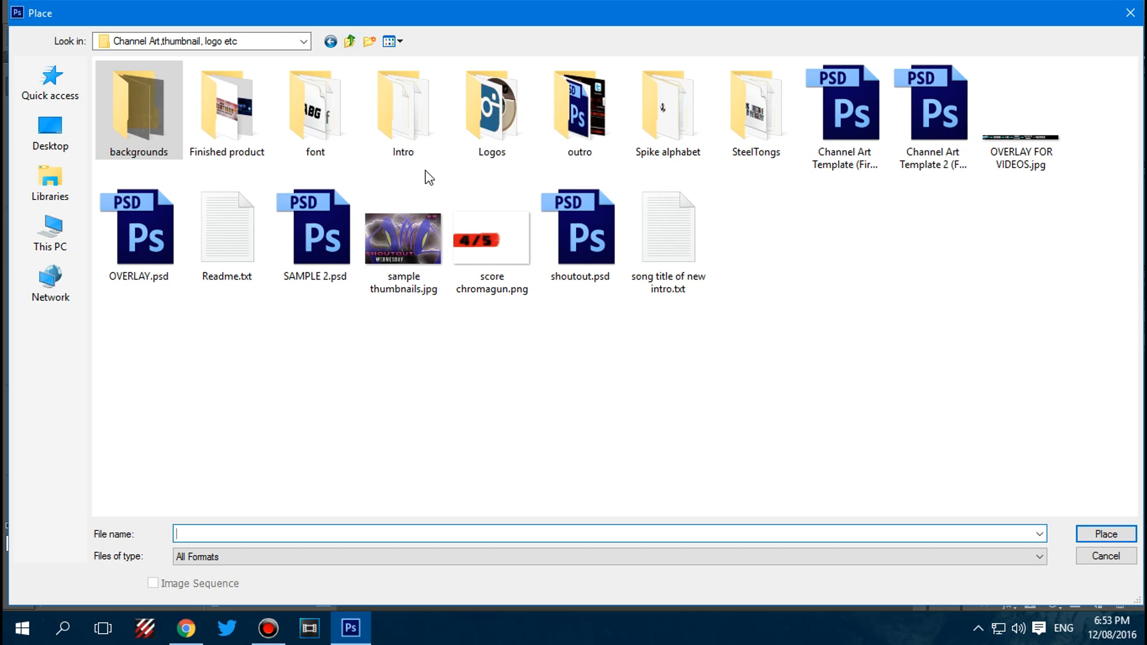
{"action": "double_click", "coordinate": [487, 110]}
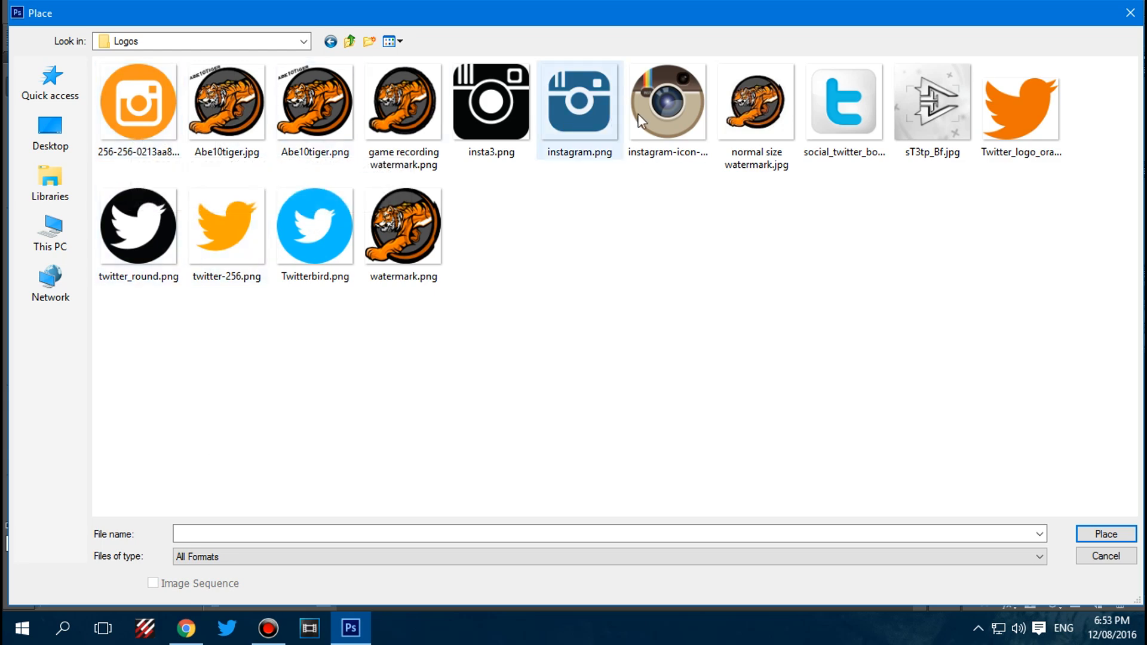
{"action": "left_click", "coordinate": [856, 120]}
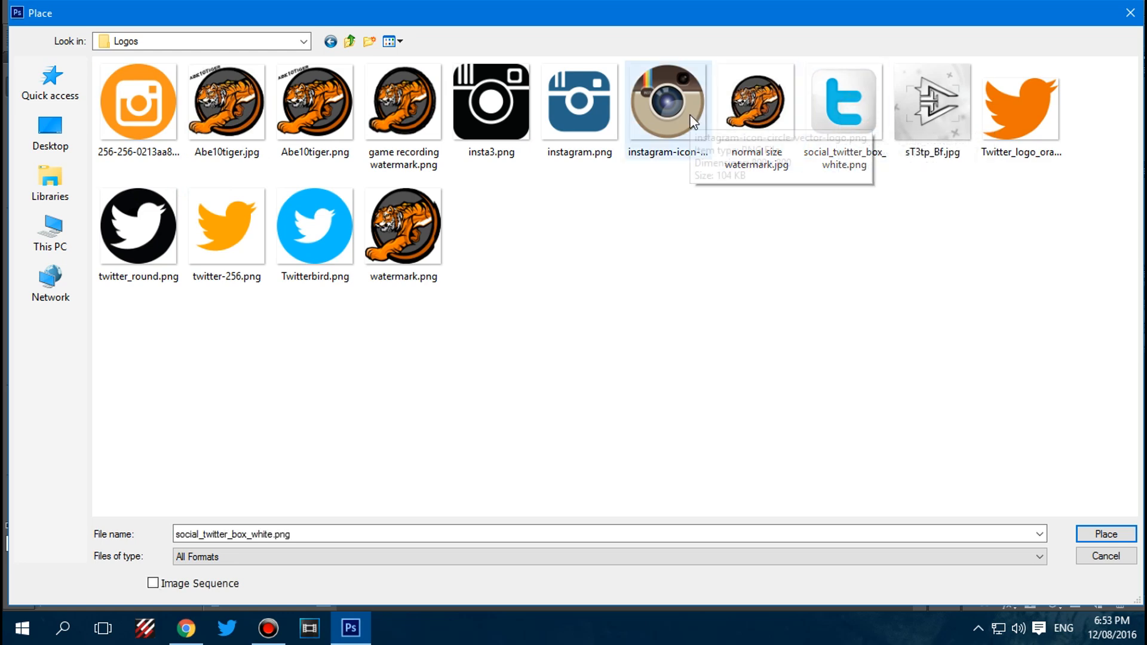
{"action": "double_click", "coordinate": [837, 116]}
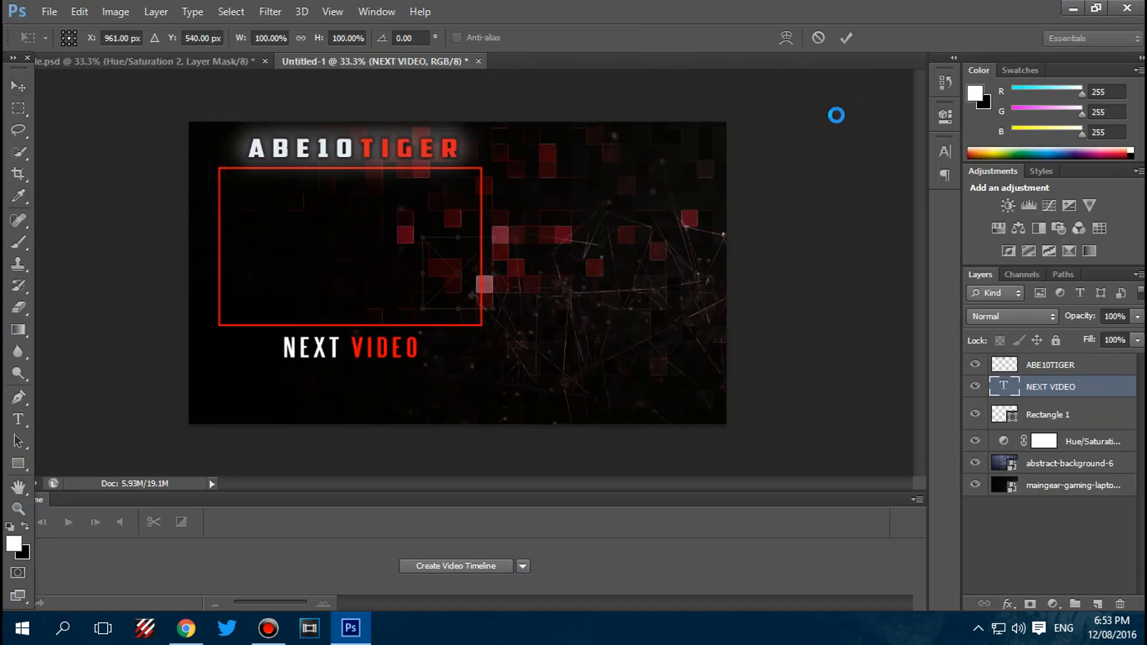
- Scale the Twitter logo to about 72% width and 65% height, and position it beside the ABE10TIGER title, above the frame's upper-right corner
{"action": "left_click_drag", "start_coordinate": [475, 271], "coordinate": [548, 177]}
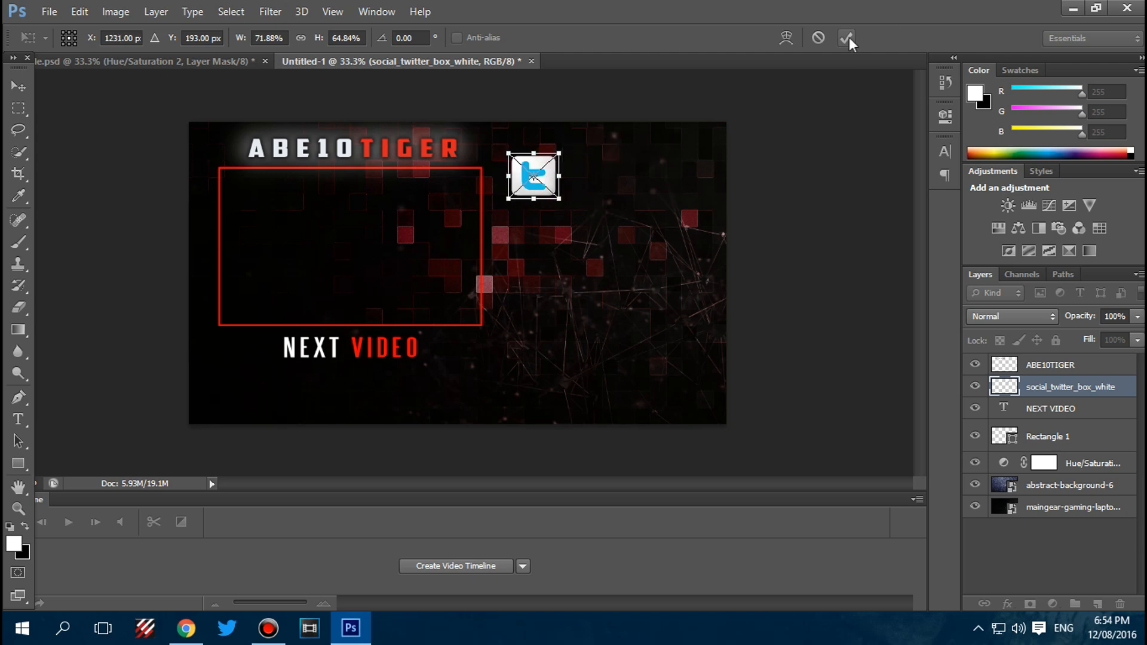
{"action": "left_click", "coordinate": [846, 37]}
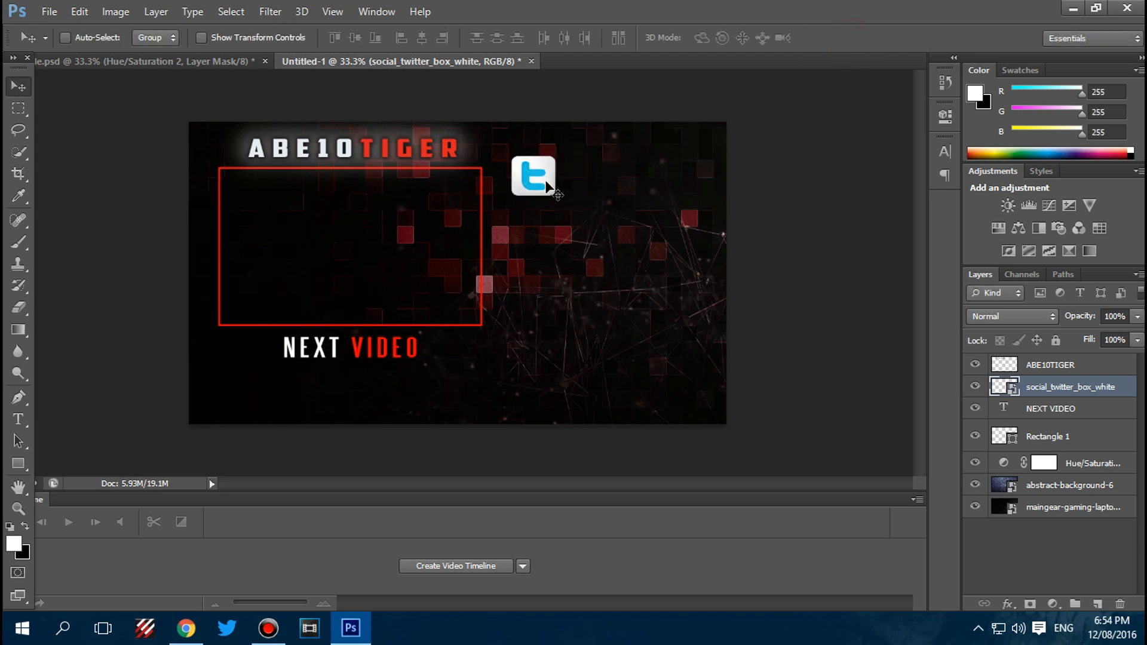
{"action": "left_click_drag", "start_coordinate": [545, 179], "coordinate": [545, 179]}
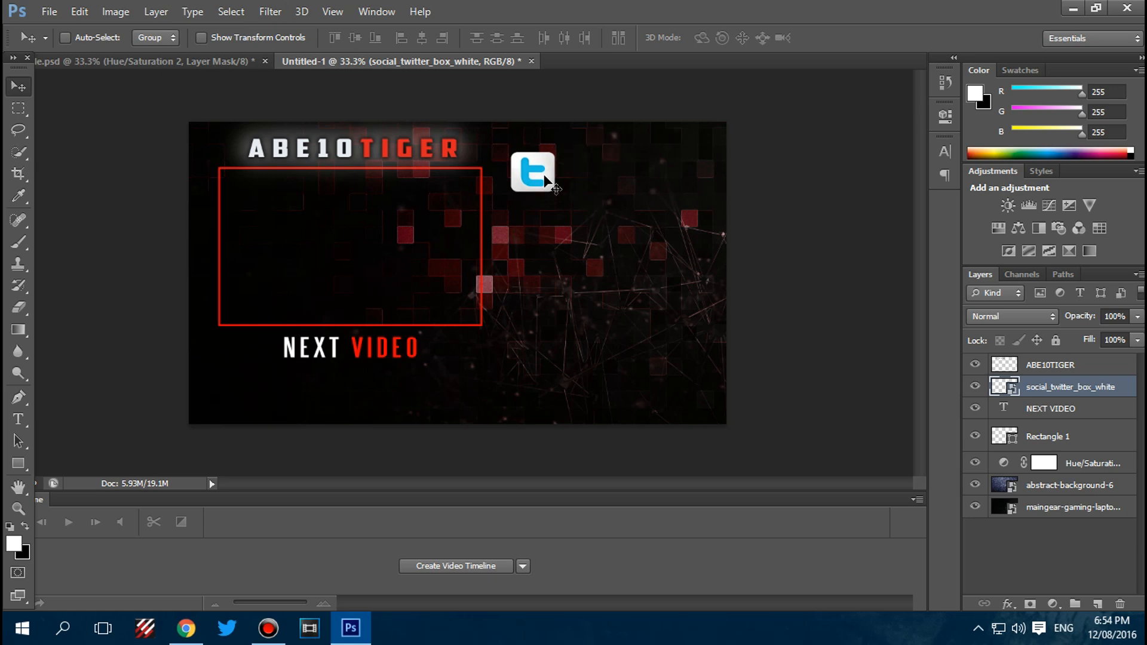
- Place instagram-icon-circle-vector-logo.png and shrink it to about the Twitter logo's size near the canvas's upper-right corner
{"action": "left_click", "coordinate": [52, 16]}
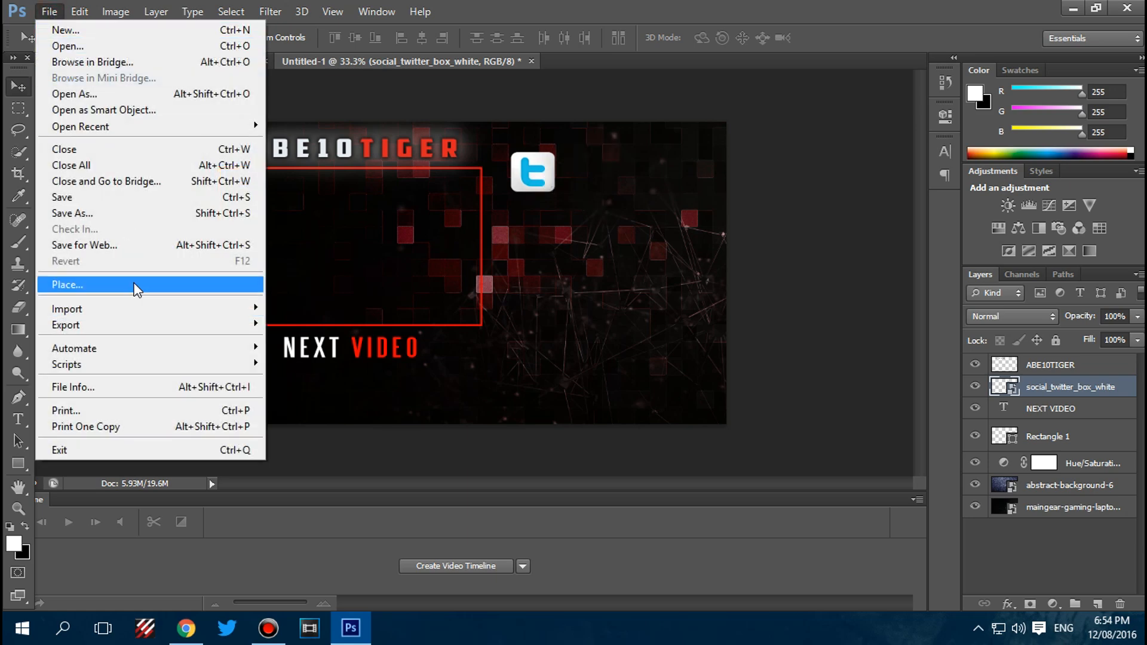
{"action": "left_click", "coordinate": [136, 285]}
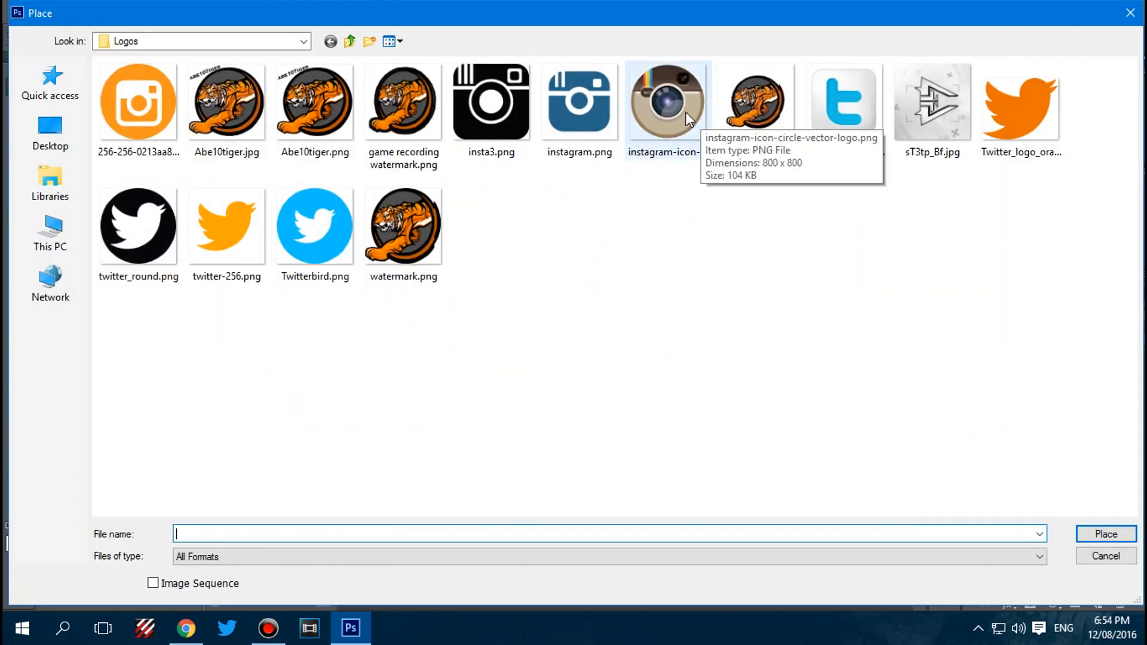
{"action": "double_click", "coordinate": [686, 113]}
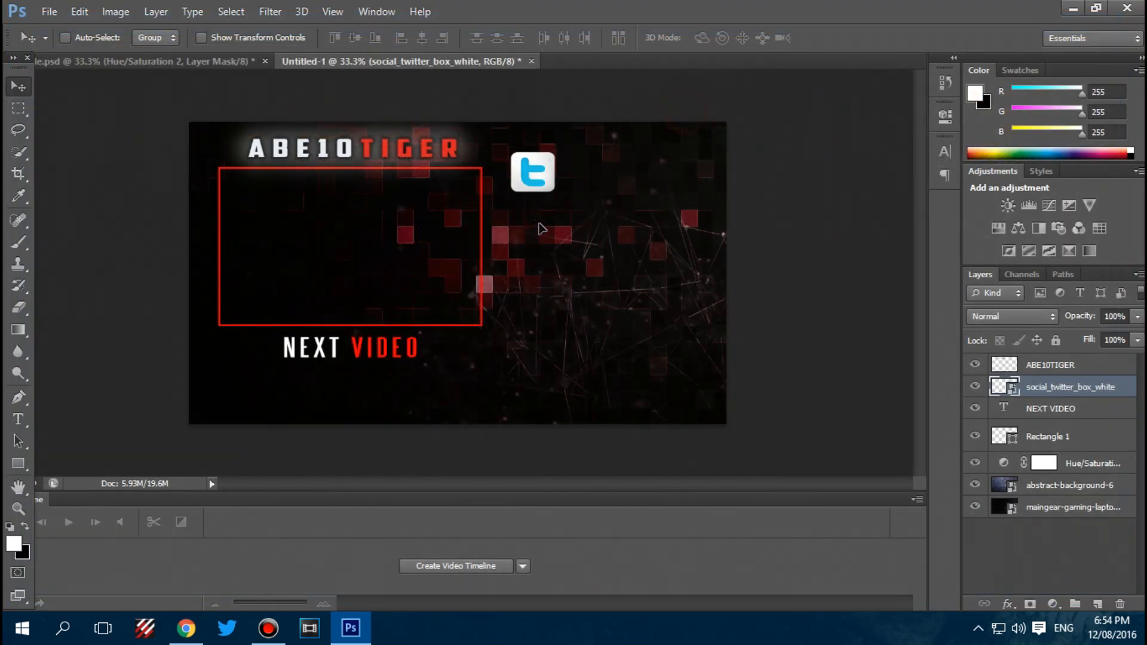
{"action": "left_click_drag", "start_coordinate": [655, 258], "coordinate": [655, 256]}
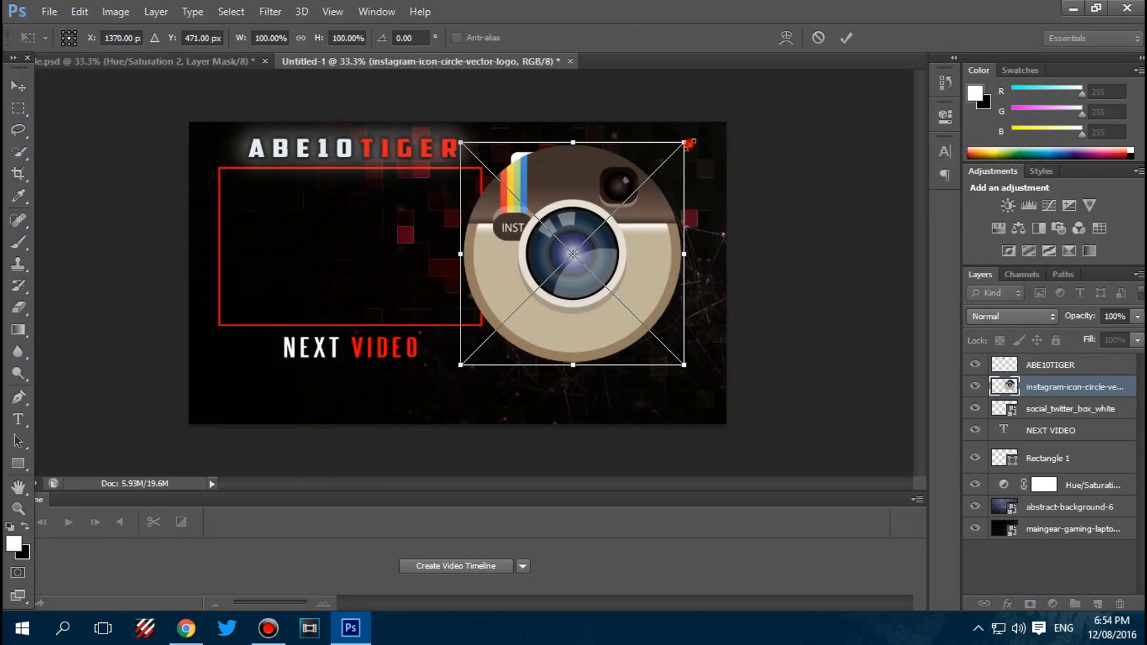
{"action": "left_click_drag", "start_coordinate": [689, 143], "coordinate": [654, 167]}
{"action": "left_click", "coordinate": [846, 38]}
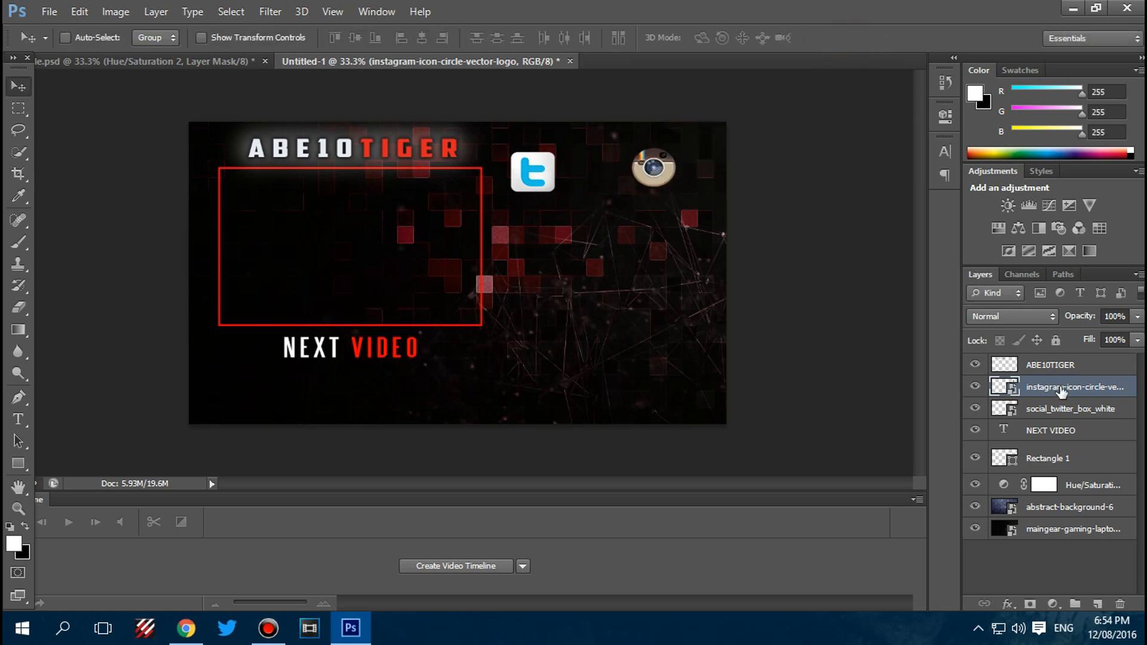
- Move the Twitter logo slightly closer to the Instagram logo and level with it
{"action": "left_click", "coordinate": [1068, 411]}
{"action": "left_click_drag", "start_coordinate": [548, 179], "coordinate": [564, 179]}
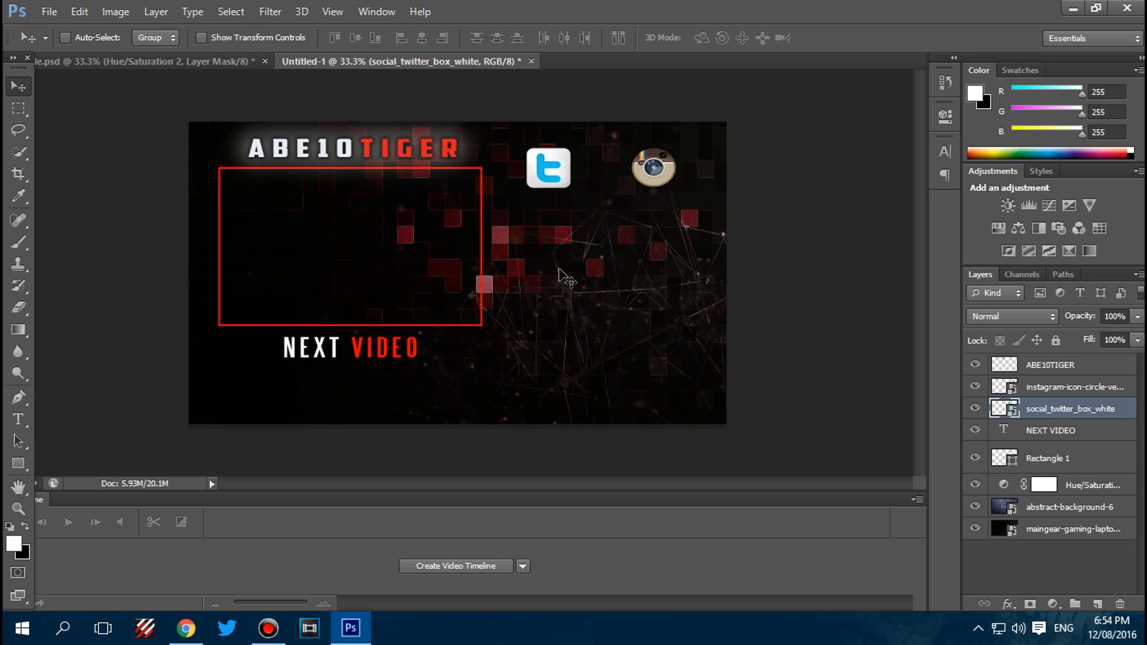